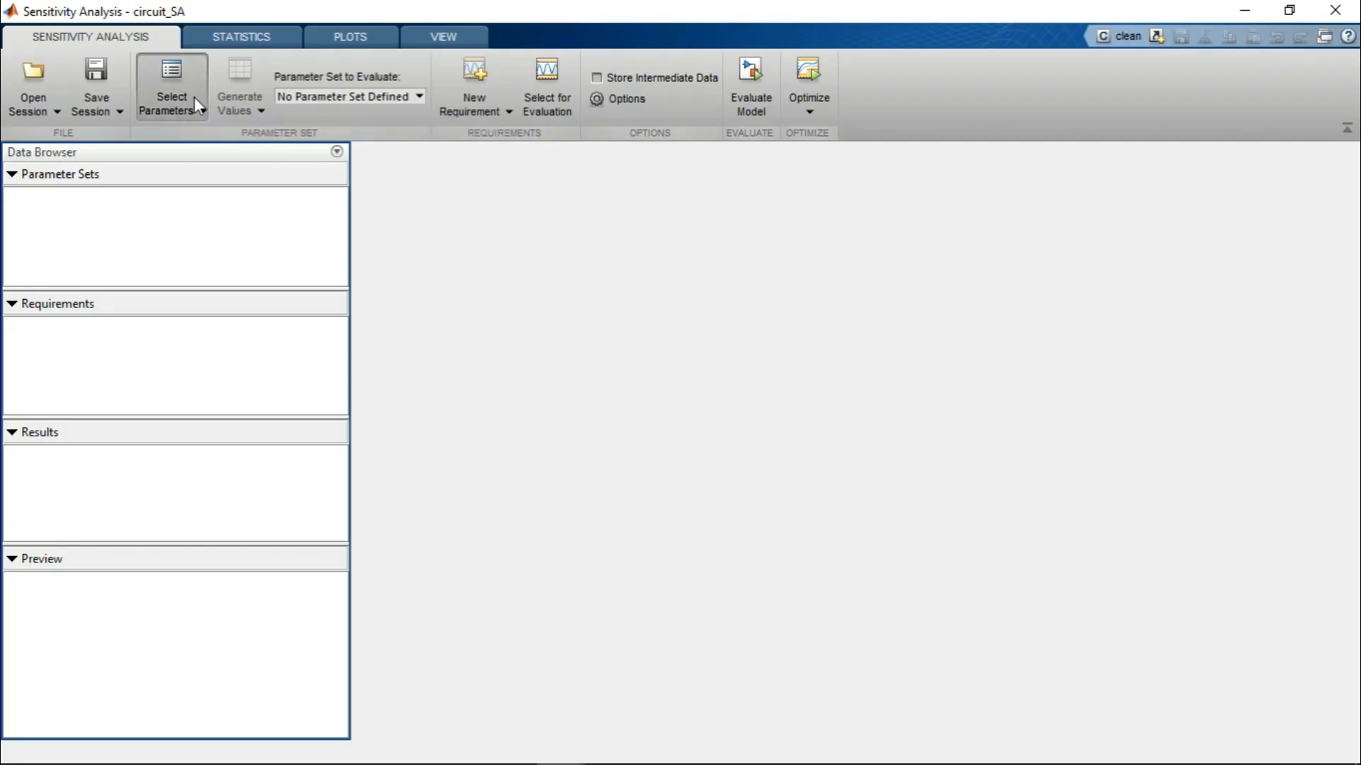
- Create a new parameter set containing the variables C, R, R1 and R2
{"action": "left_click", "coordinate": [196, 100]}
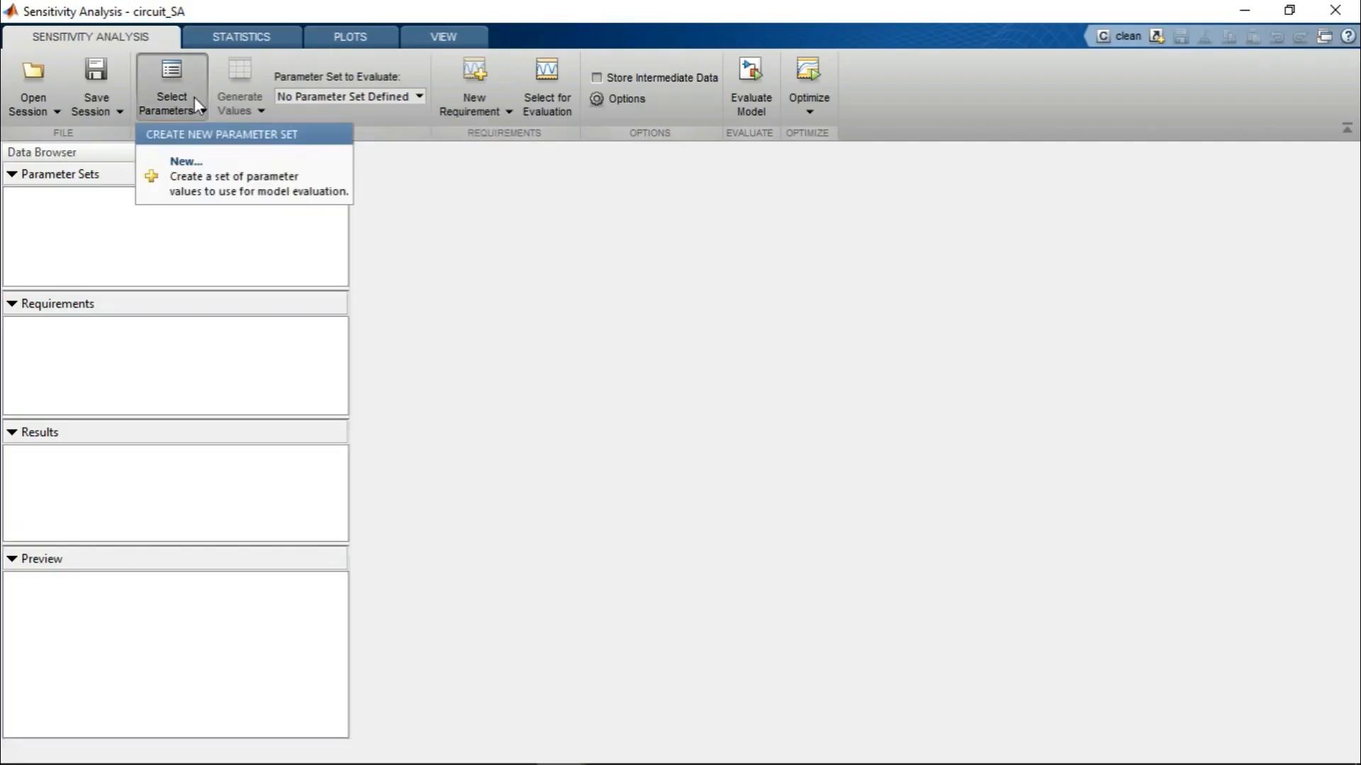
{"action": "left_click", "coordinate": [198, 186]}
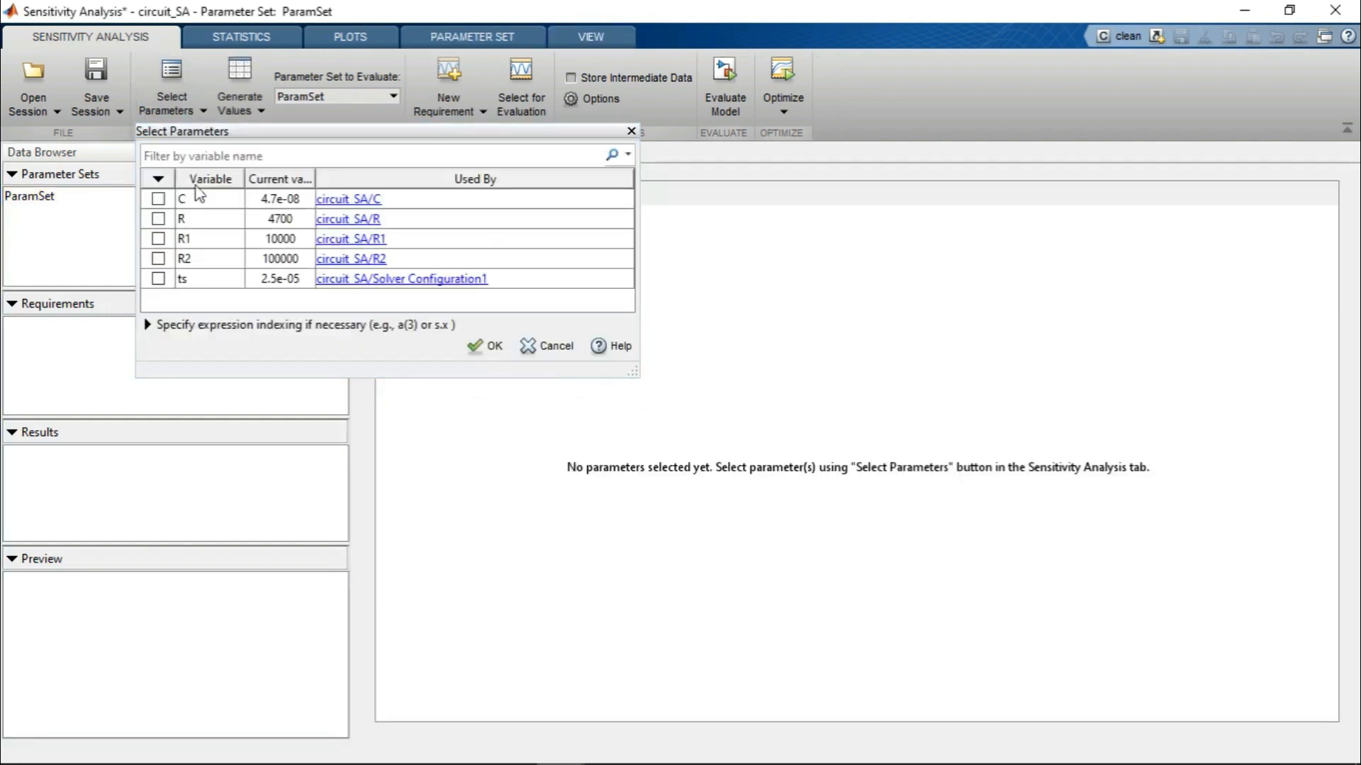
{"action": "left_click", "coordinate": [158, 199]}
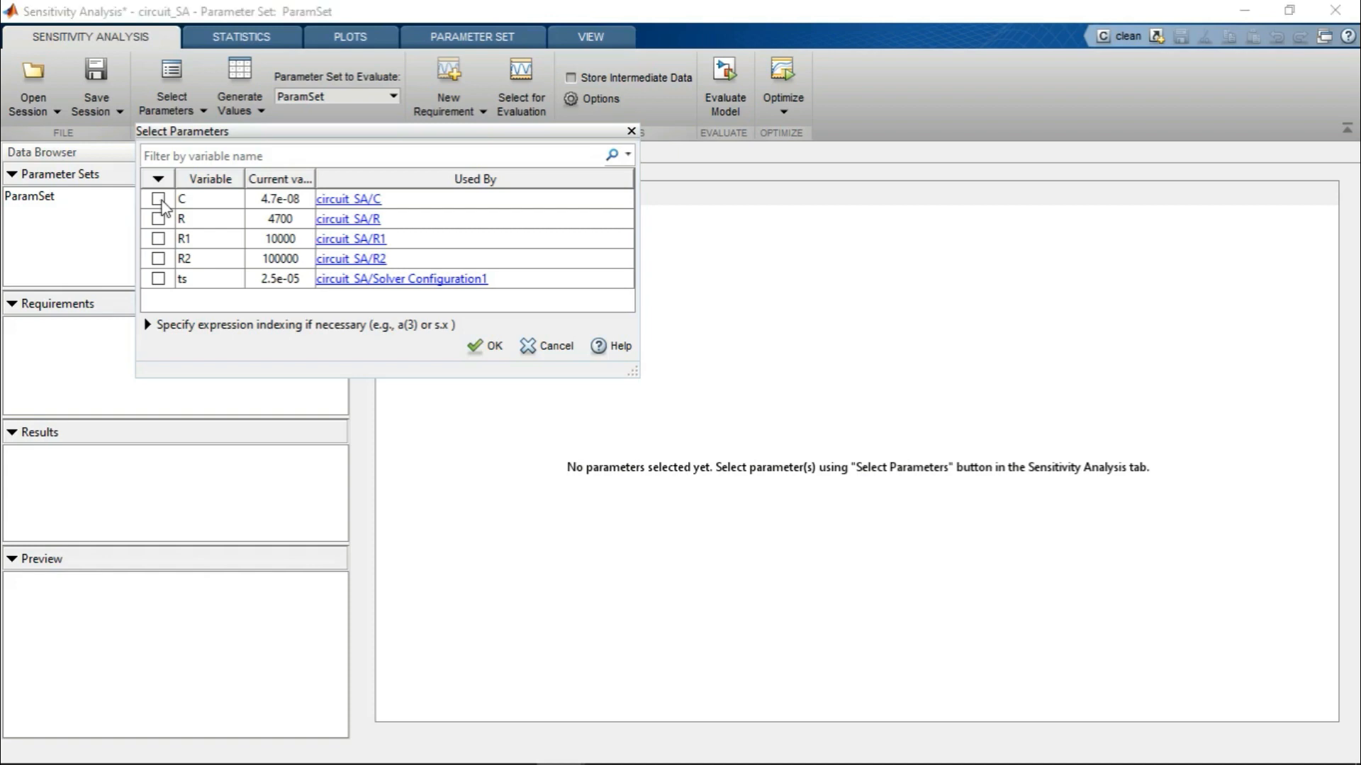
{"action": "left_click", "coordinate": [158, 219]}
{"action": "left_click", "coordinate": [158, 239]}
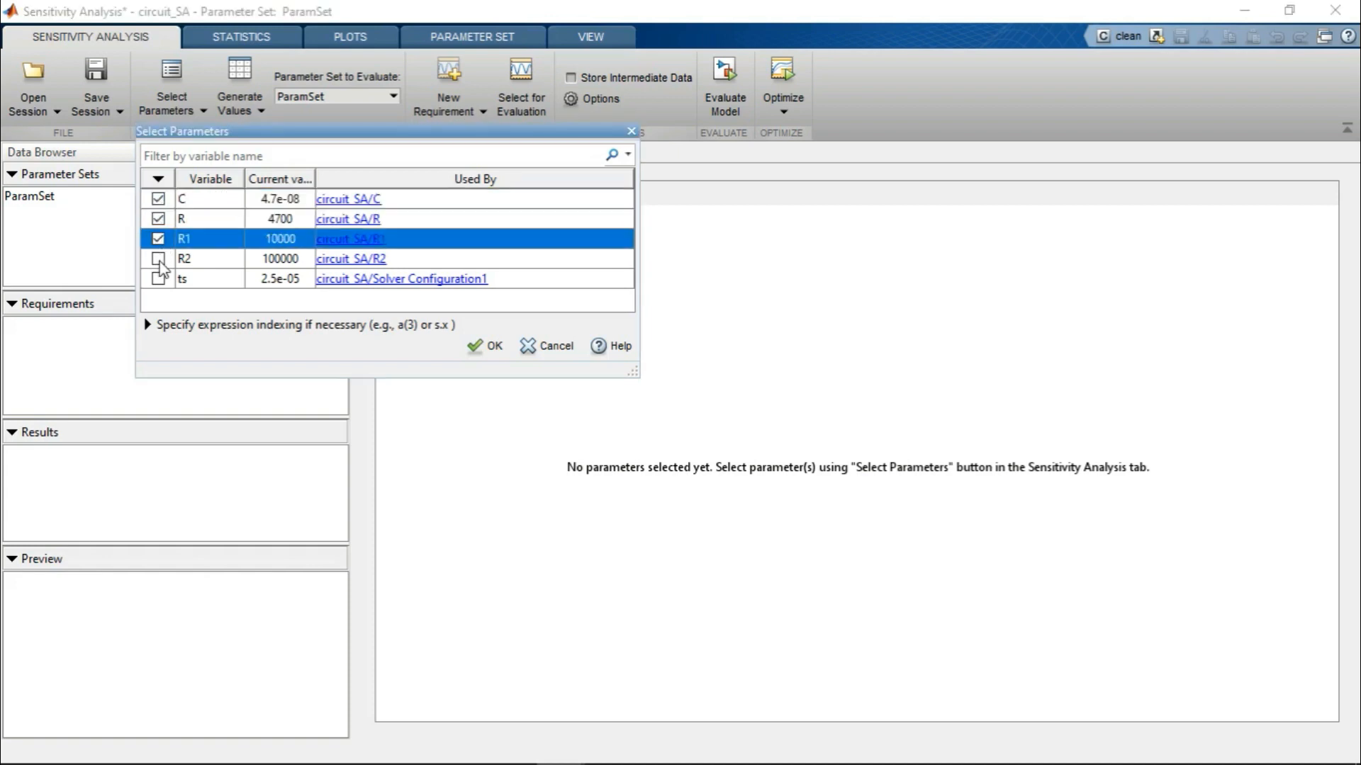
{"action": "left_click", "coordinate": [158, 259]}
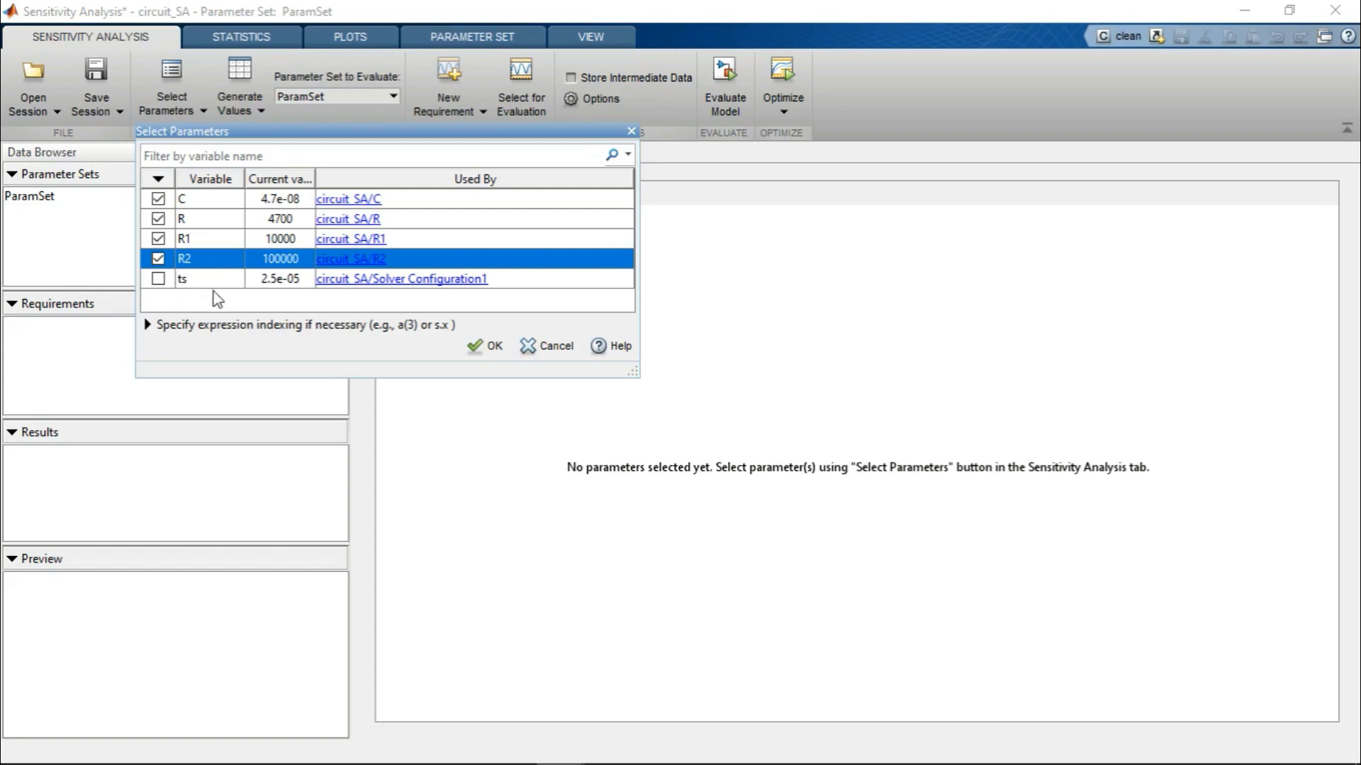
{"action": "left_click", "coordinate": [487, 346]}
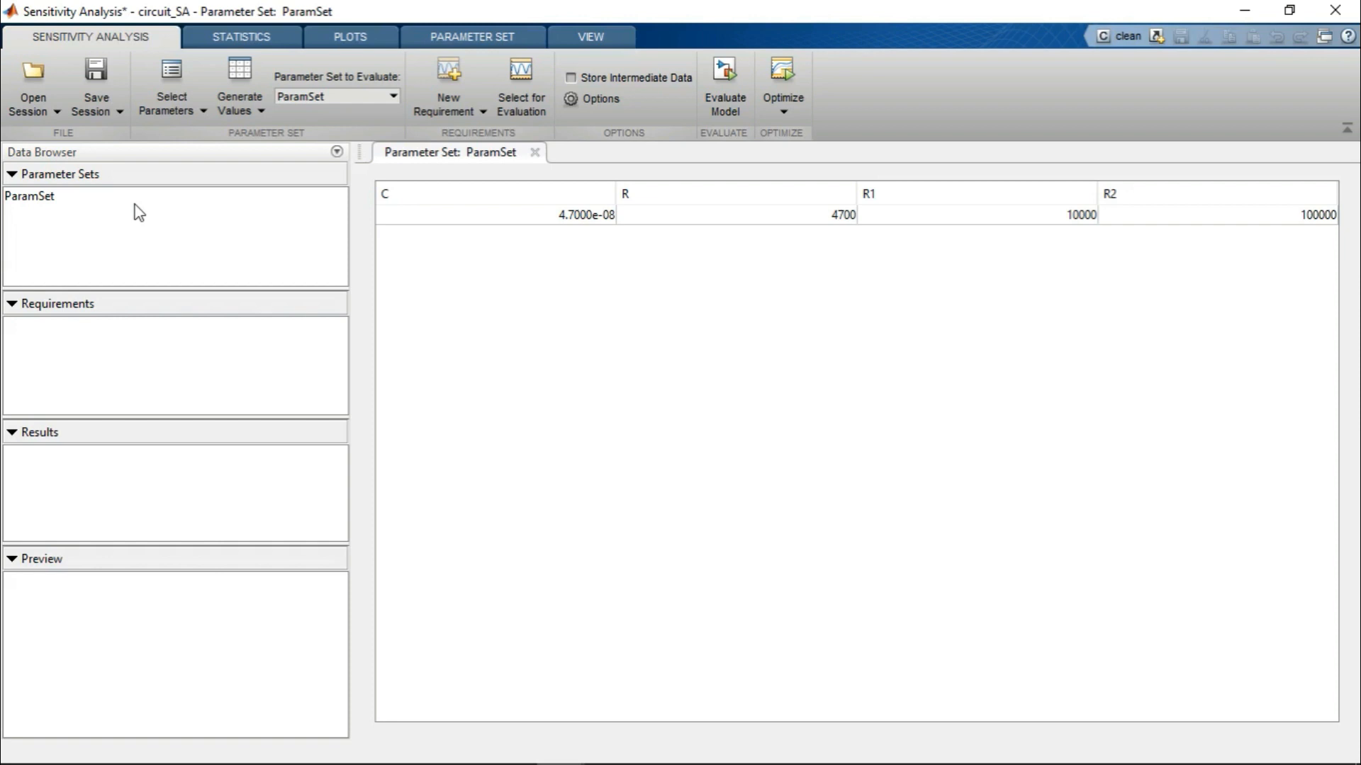
- Start generating random values for the parameter set and set the number of samples to 50
{"action": "left_click", "coordinate": [258, 107]}
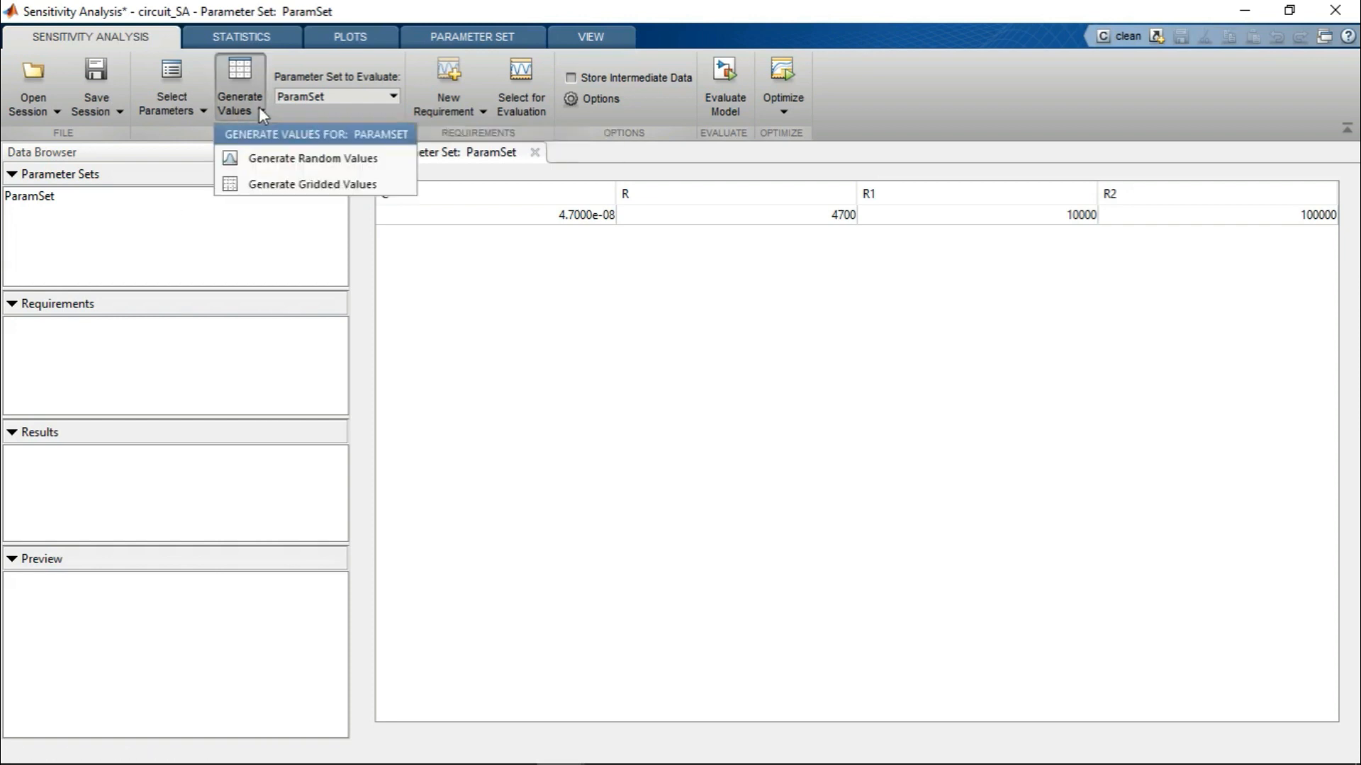
{"action": "left_click", "coordinate": [277, 162]}
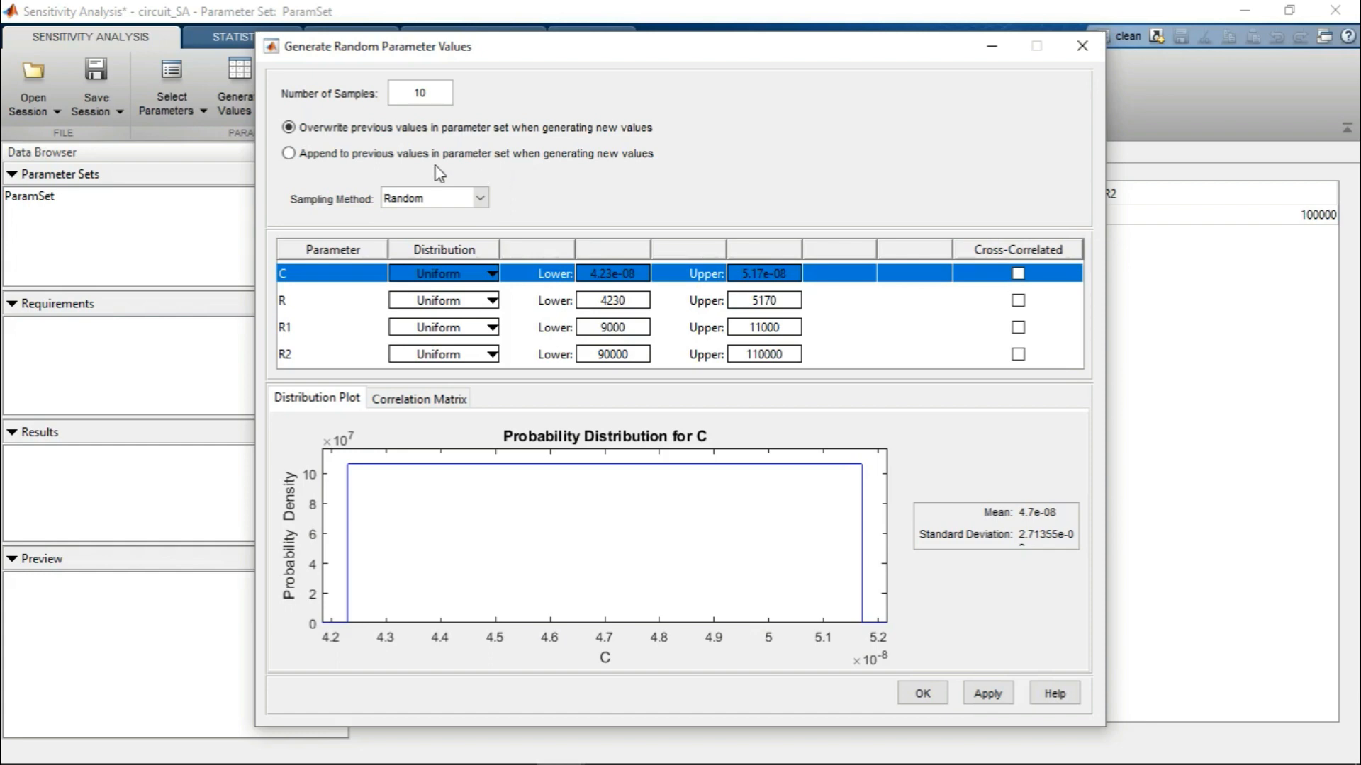
{"action": "key", "text": "BackSpace"}
{"action": "key", "text": "BackSpace"}
{"action": "type", "text": "50"}
- Change the probability distributions of parameters C and R to Normal
{"action": "left_click", "coordinate": [494, 281]}
{"action": "left_click", "coordinate": [496, 312]}
{"action": "left_click", "coordinate": [487, 300]}
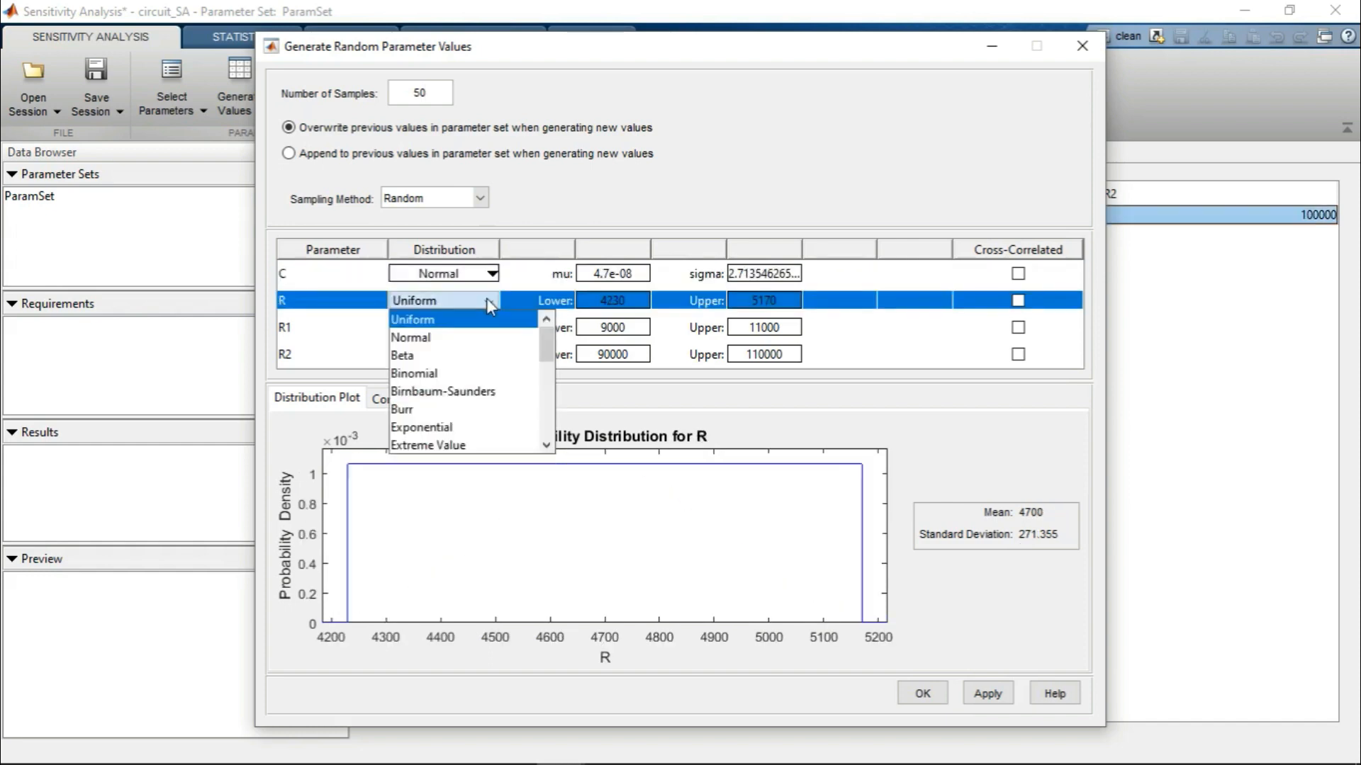
{"action": "left_click", "coordinate": [473, 340]}
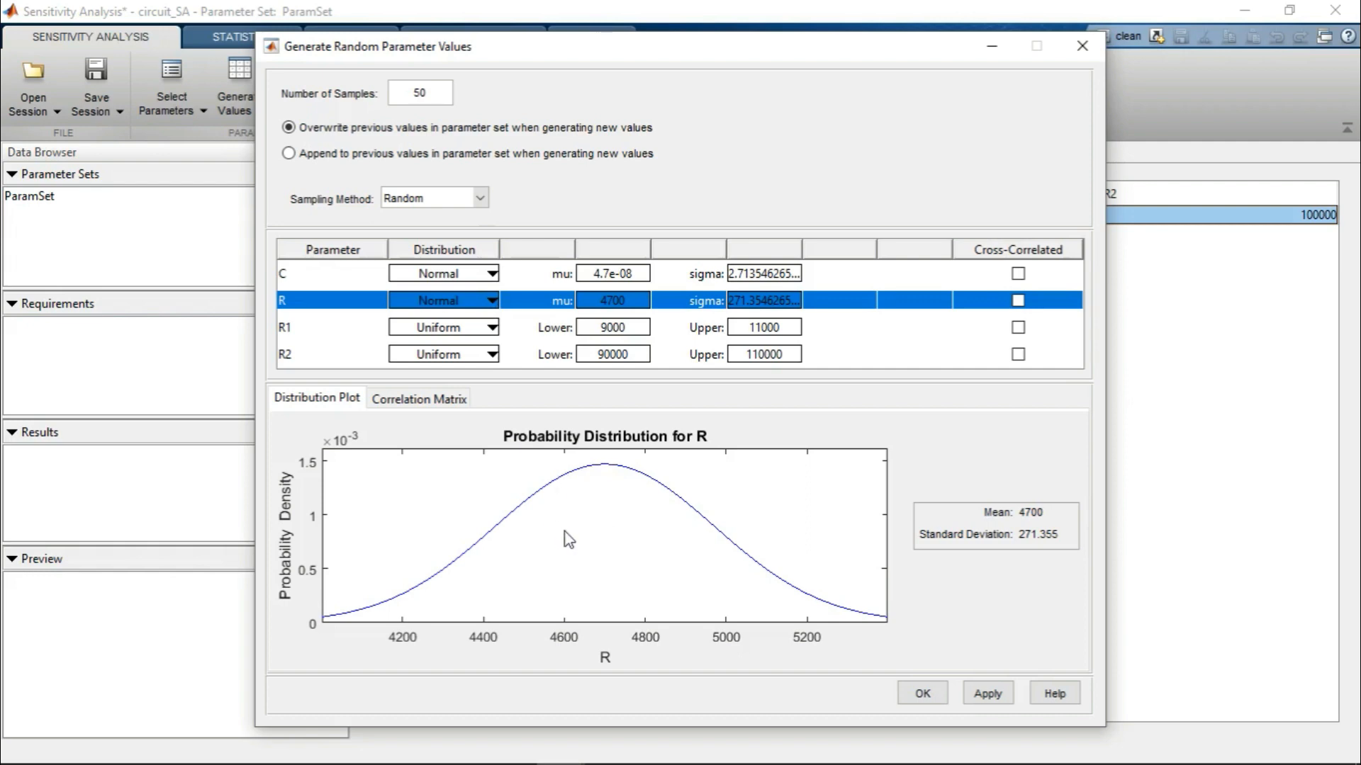
- Set the sigma of parameter C's normal distribution to 5e-09
{"action": "left_click", "coordinate": [359, 329]}
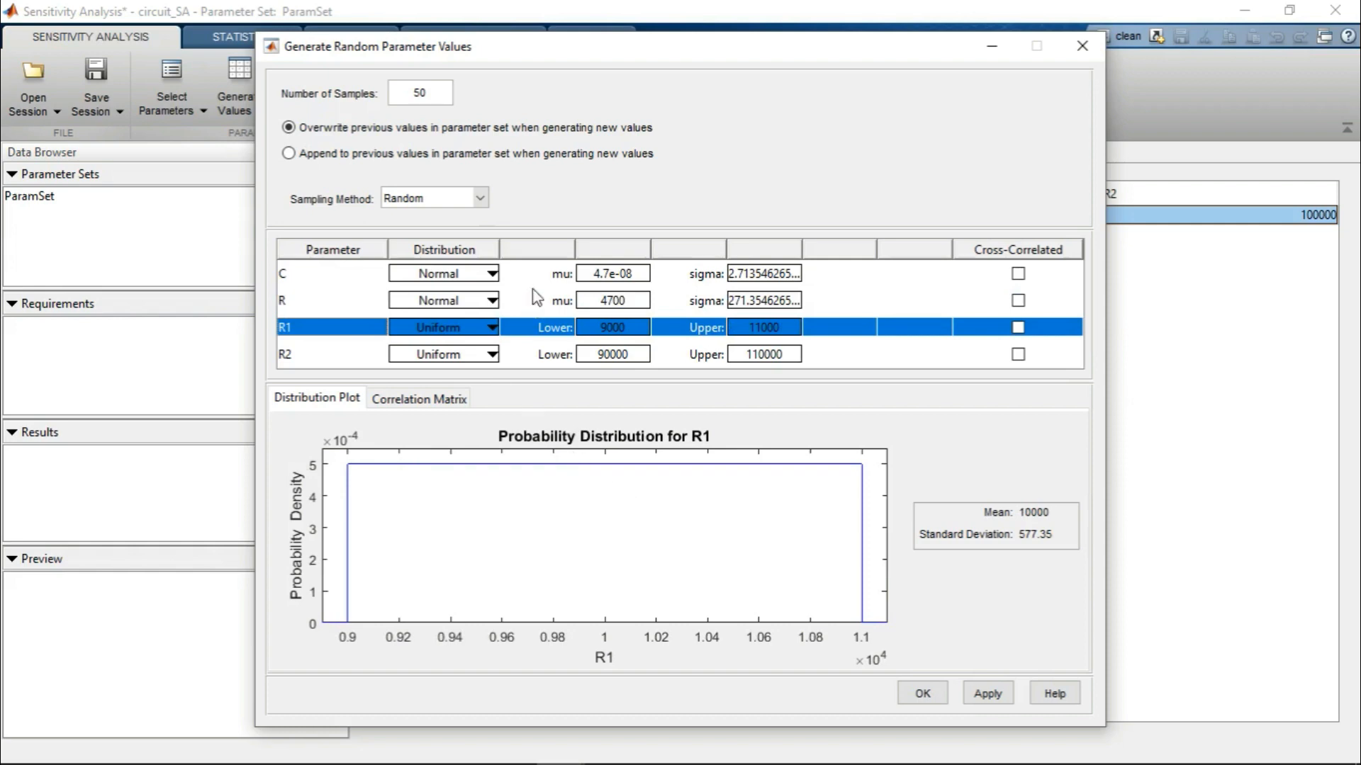
{"action": "left_click", "coordinate": [547, 273]}
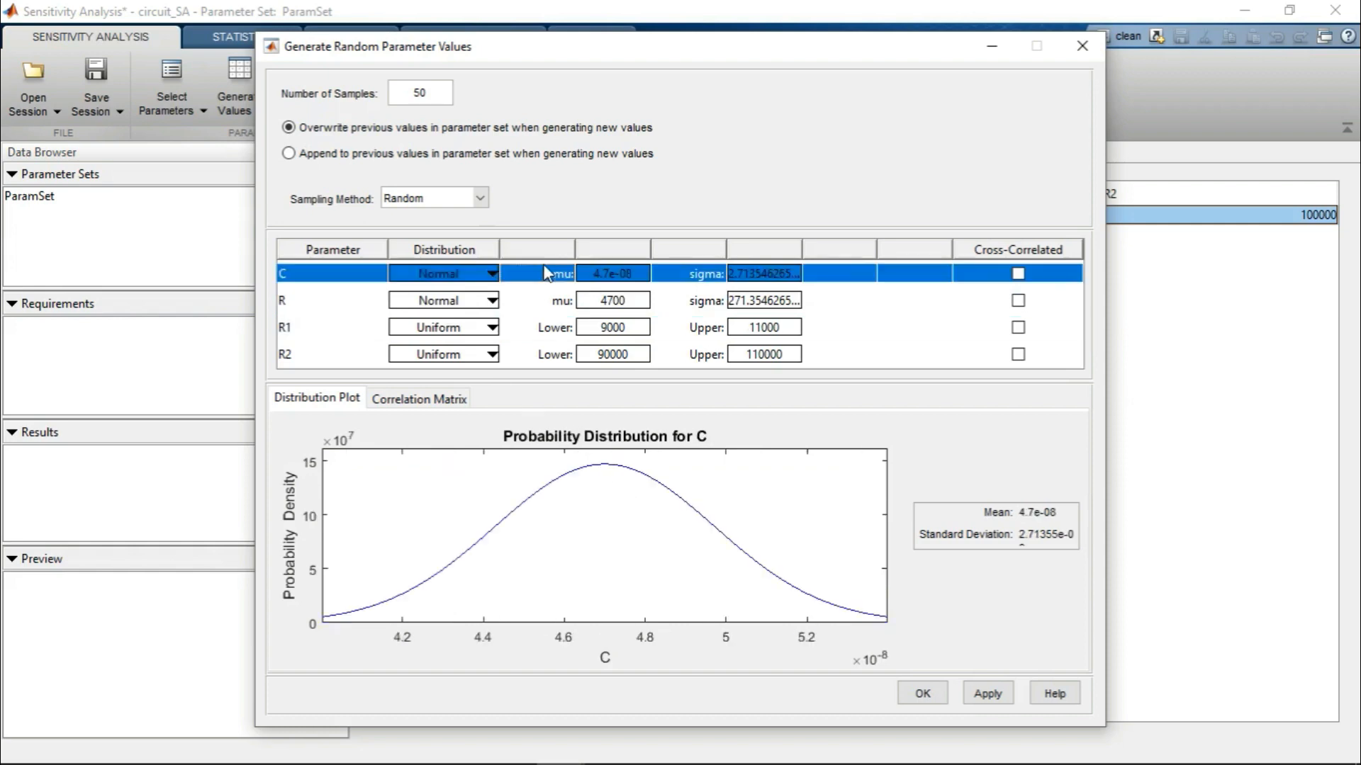
{"action": "left_click", "coordinate": [789, 275]}
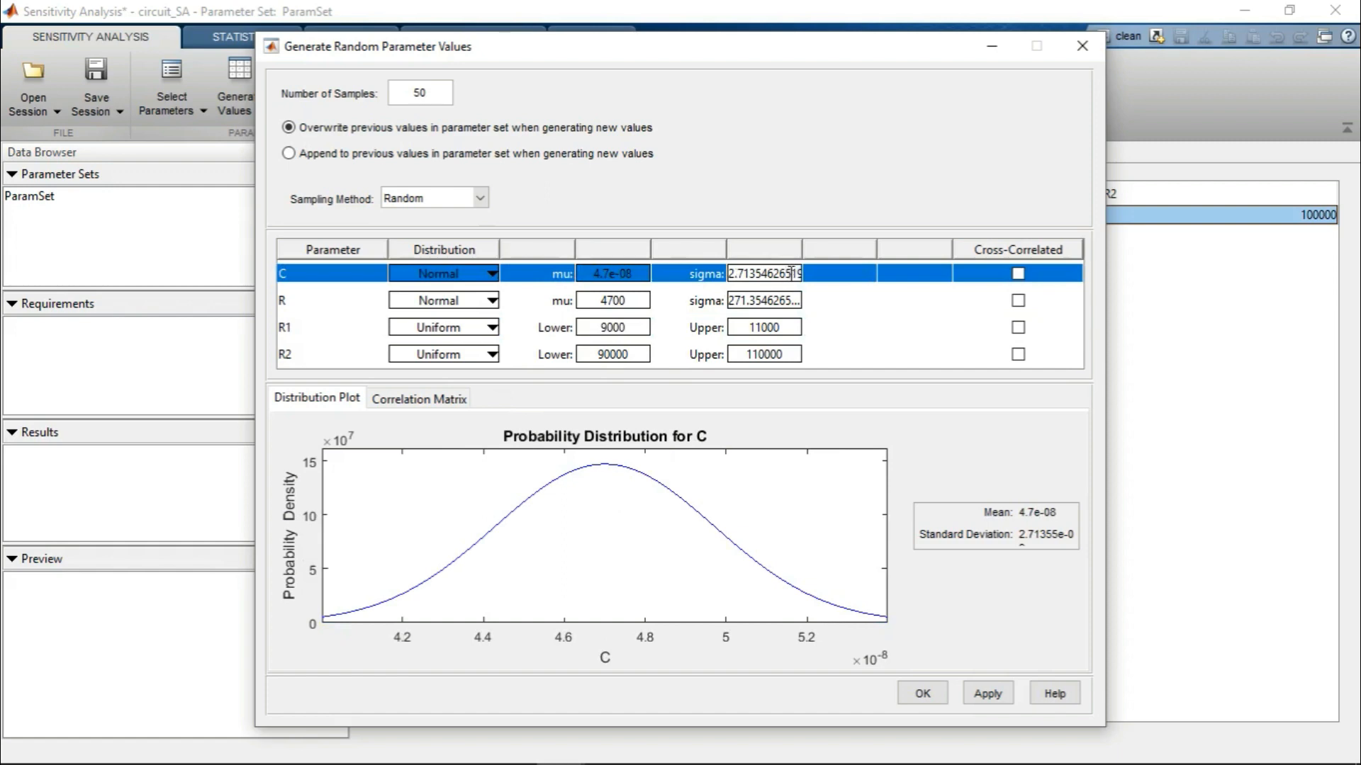
{"action": "double_click", "coordinate": [791, 273]}
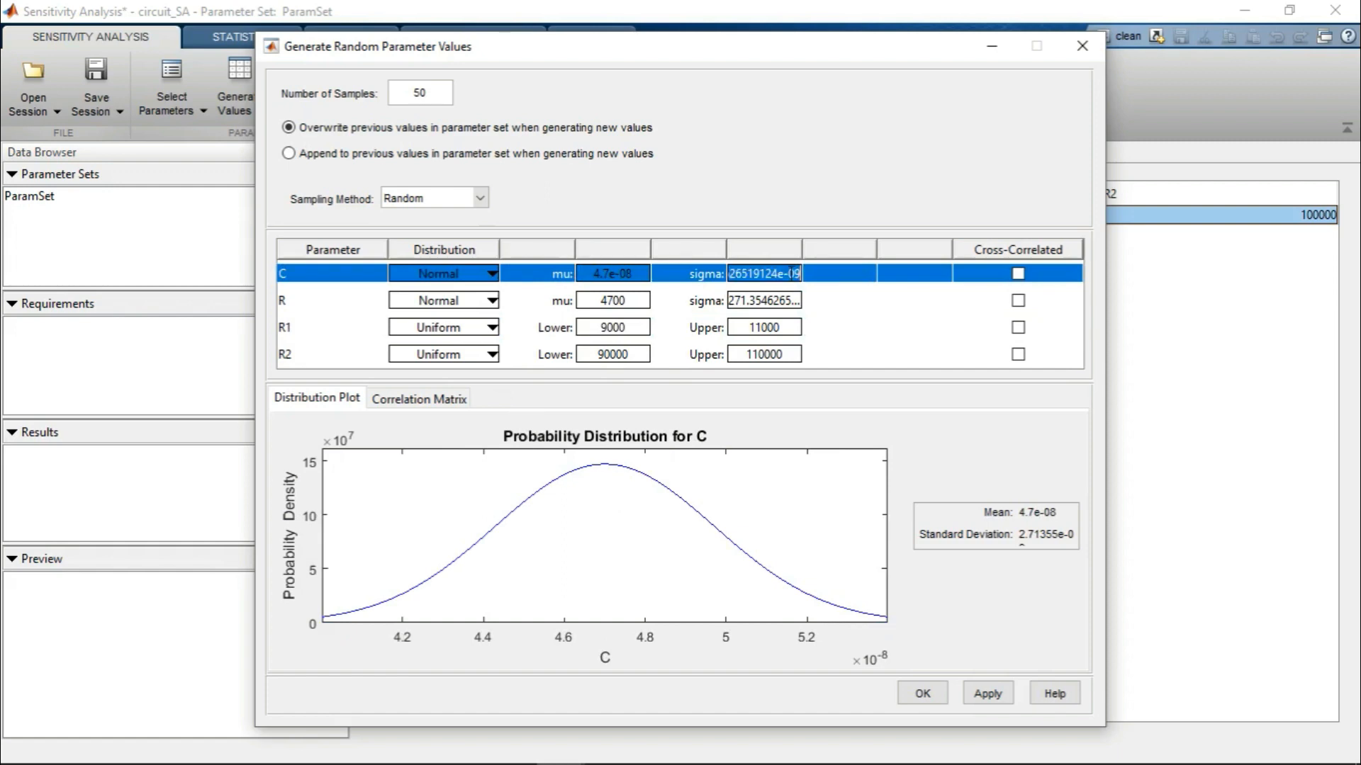
{"action": "key", "text": "shift+Left"}
{"action": "key", "text": "shift+Left"}
{"action": "key", "text": "shift+Left"}
{"action": "key", "text": "shift+Left"}
{"action": "type", "text": "5"}
- Set the sigma of parameter R's normal distribution to 300
{"action": "left_click", "coordinate": [776, 306]}
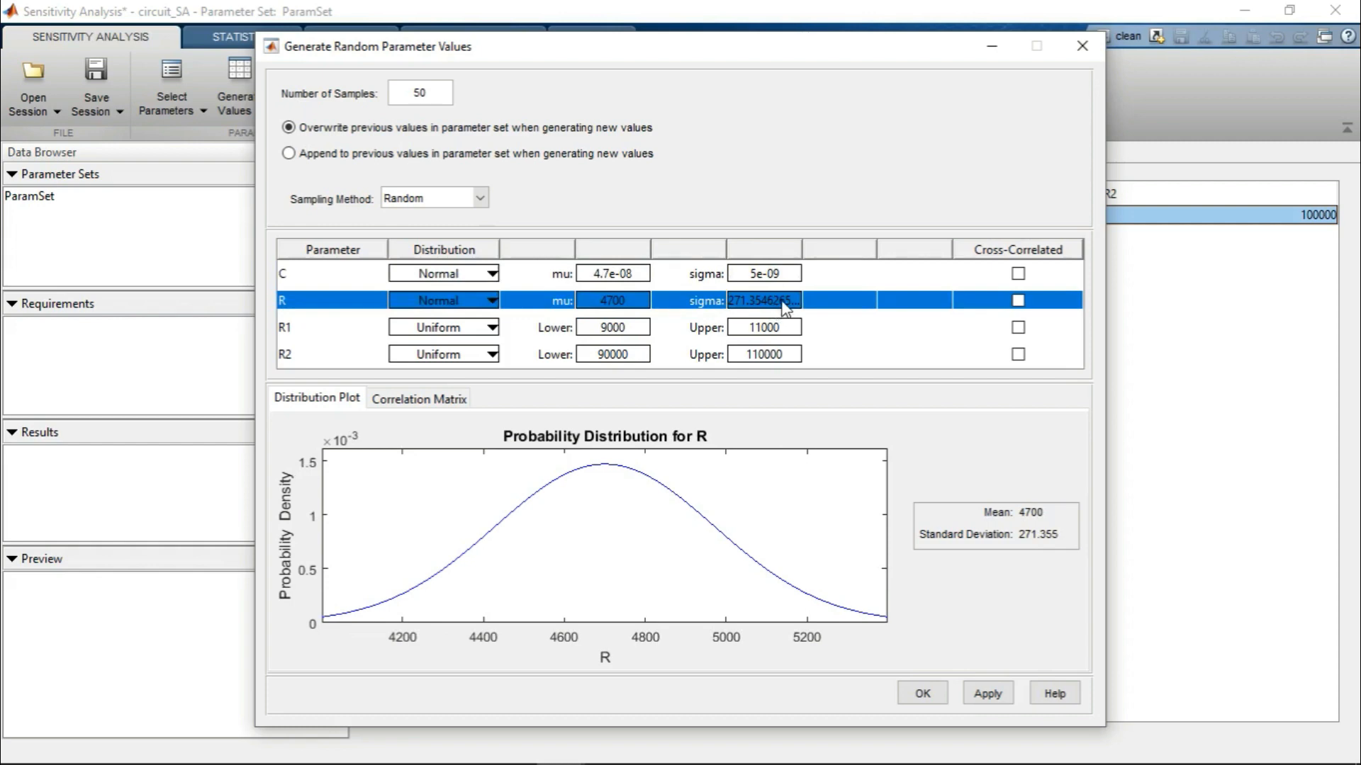
{"action": "left_click", "coordinate": [782, 303]}
{"action": "double_click", "coordinate": [782, 301]}
{"action": "type", "text": "300"}
{"action": "left_click", "coordinate": [834, 300]}
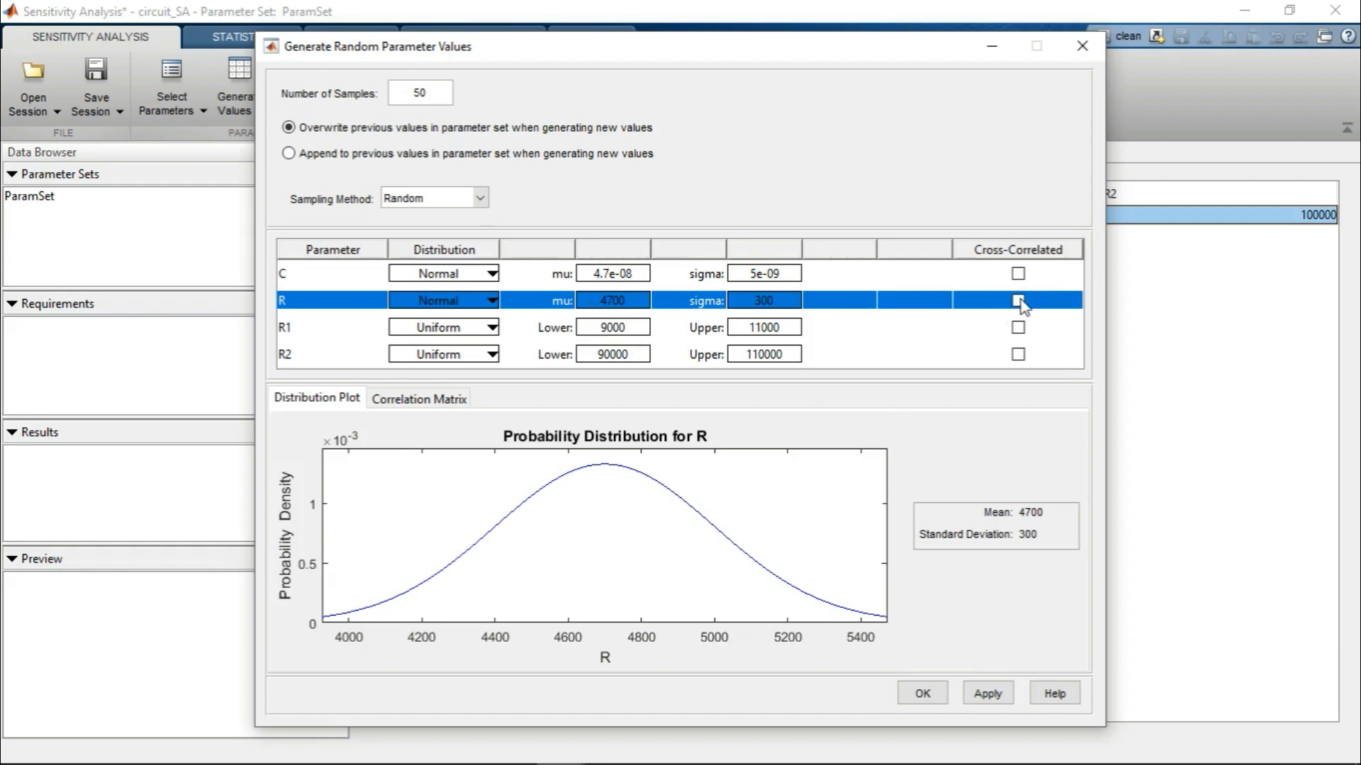
- Try cross-correlating C and R and examine their correlation matrix
{"action": "left_click", "coordinate": [1017, 273]}
{"action": "left_click", "coordinate": [1018, 301]}
{"action": "left_click", "coordinate": [460, 401]}
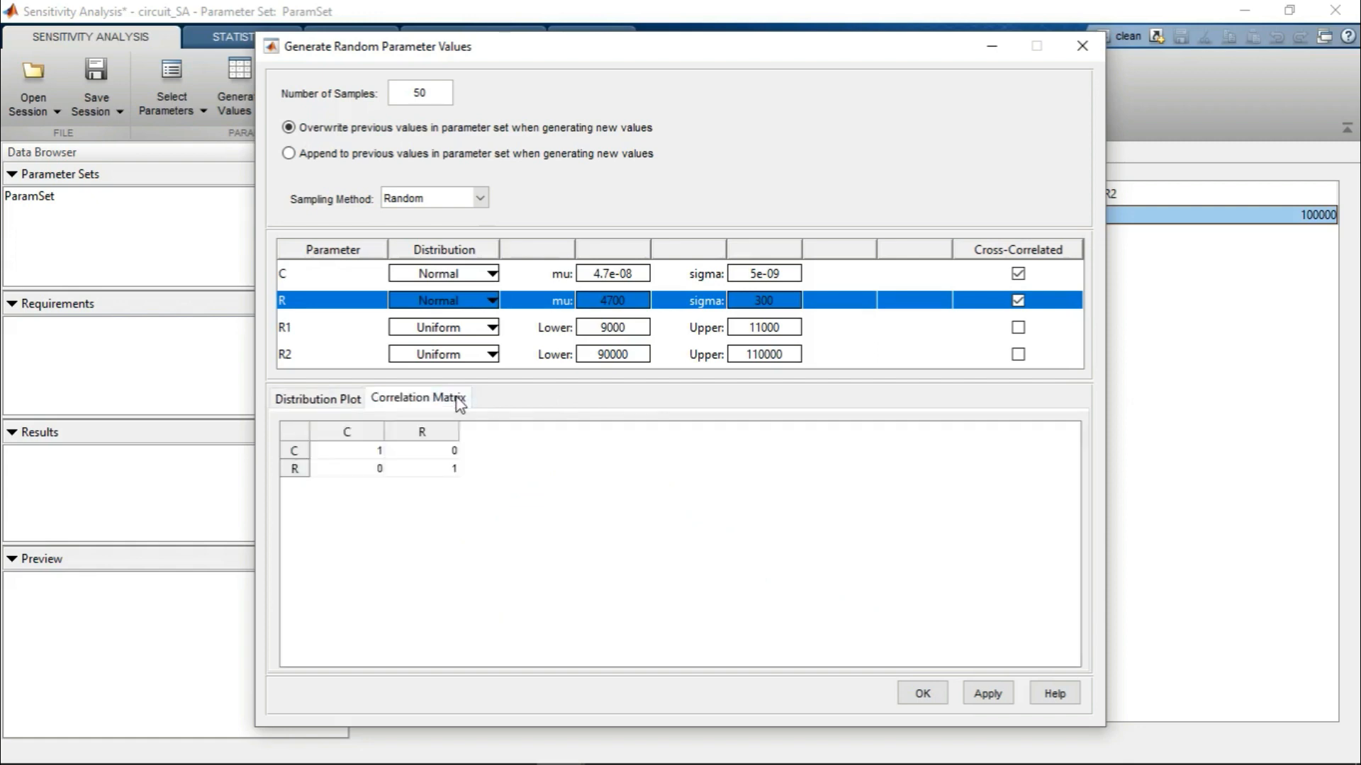
{"action": "left_click", "coordinate": [370, 450]}
{"action": "left_click", "coordinate": [442, 454]}
{"action": "left_click", "coordinate": [342, 394]}
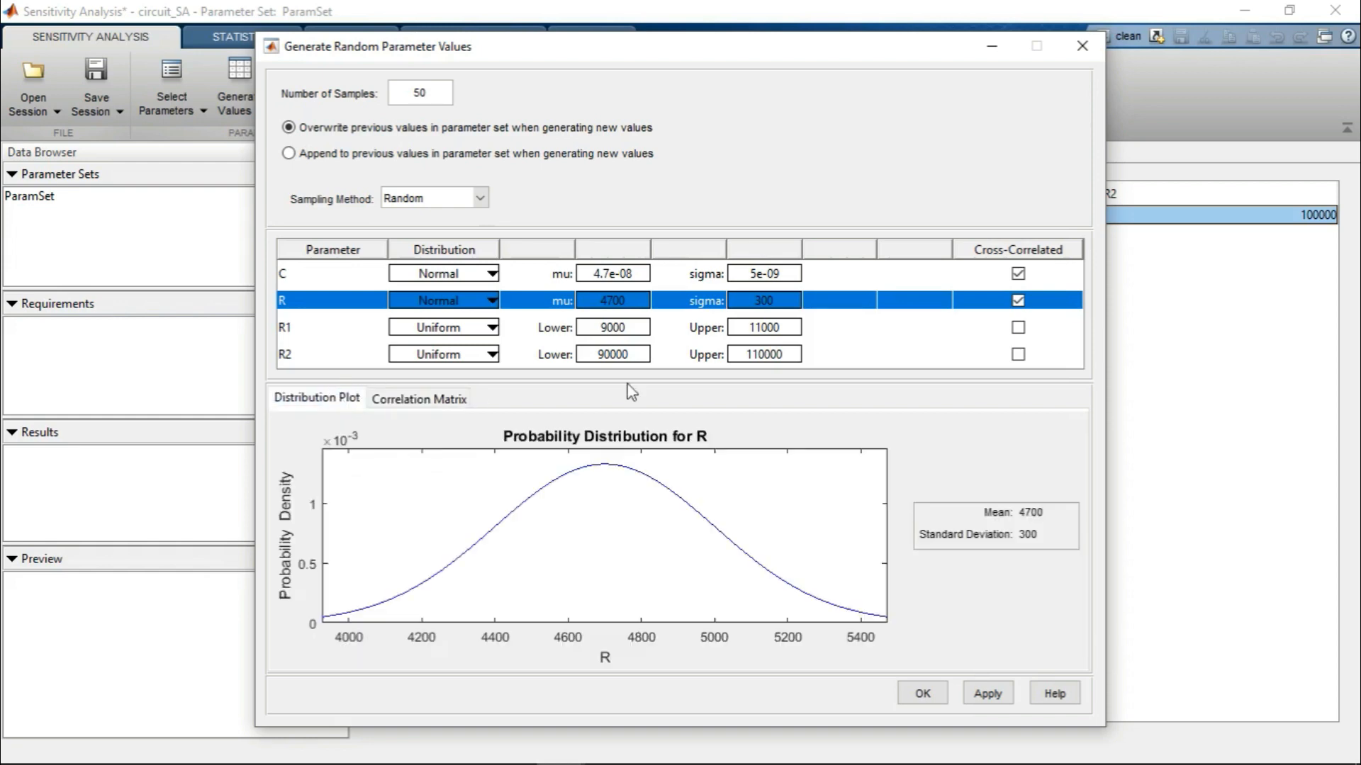
{"action": "left_click", "coordinate": [1017, 300]}
{"action": "left_click", "coordinate": [1018, 274]}
- Generate the random parameter values and plot the ParamSet parameter set
{"action": "left_click", "coordinate": [925, 694]}
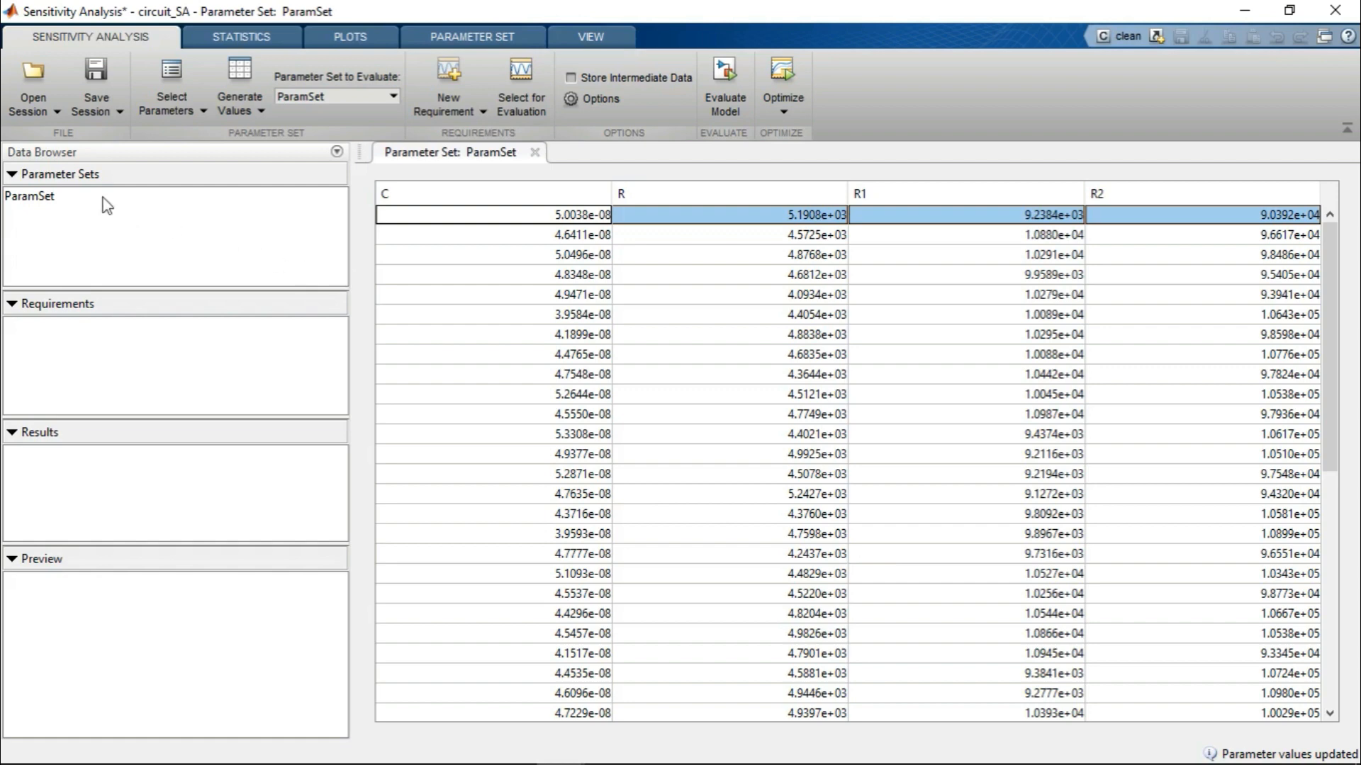
{"action": "left_click", "coordinate": [32, 197]}
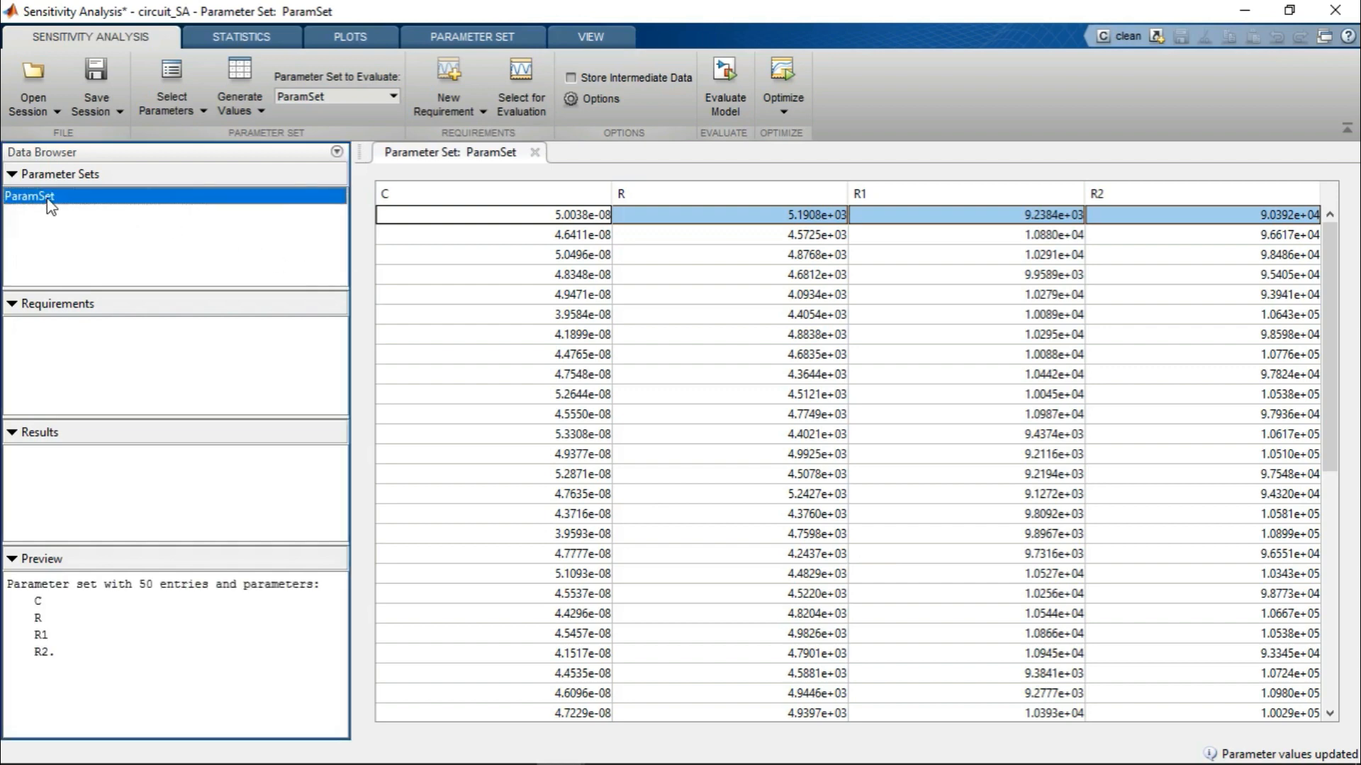
{"action": "right_click", "coordinate": [47, 200]}
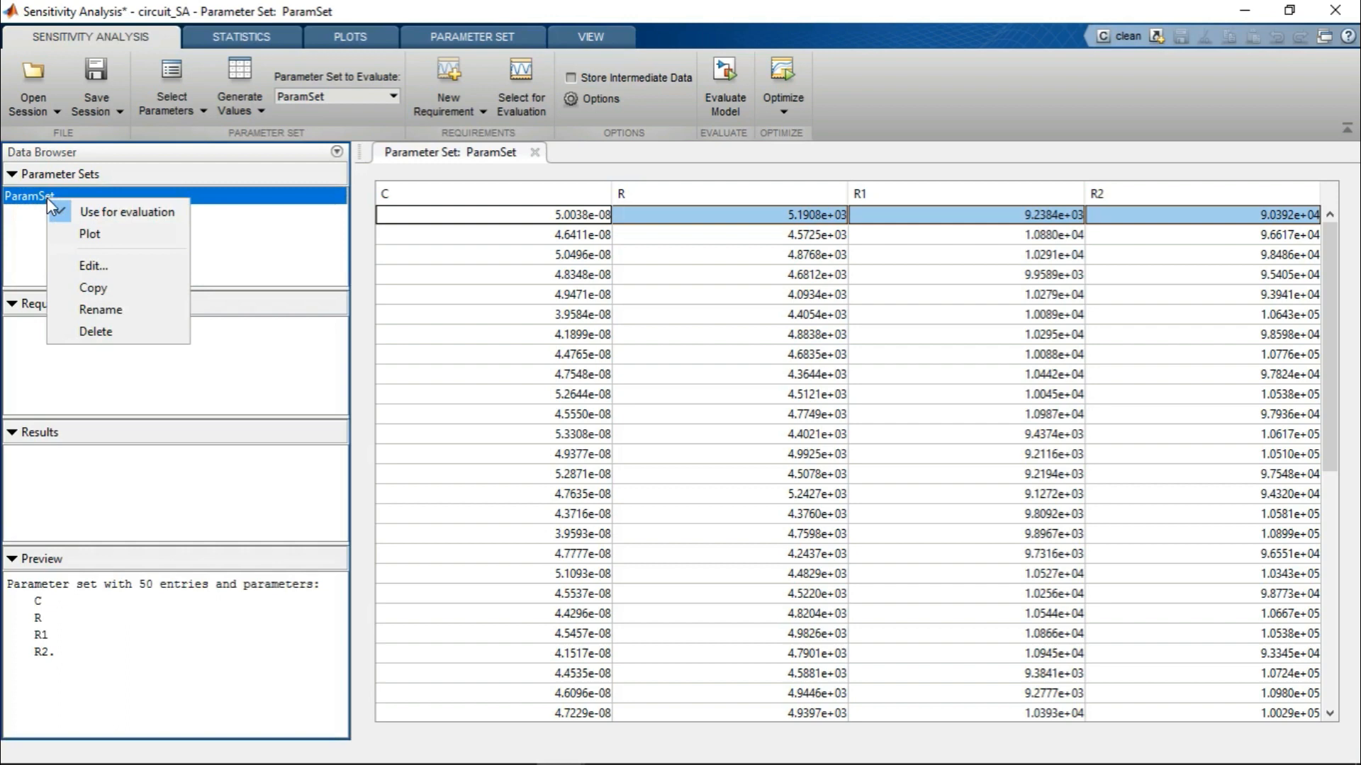
{"action": "left_click", "coordinate": [90, 234]}
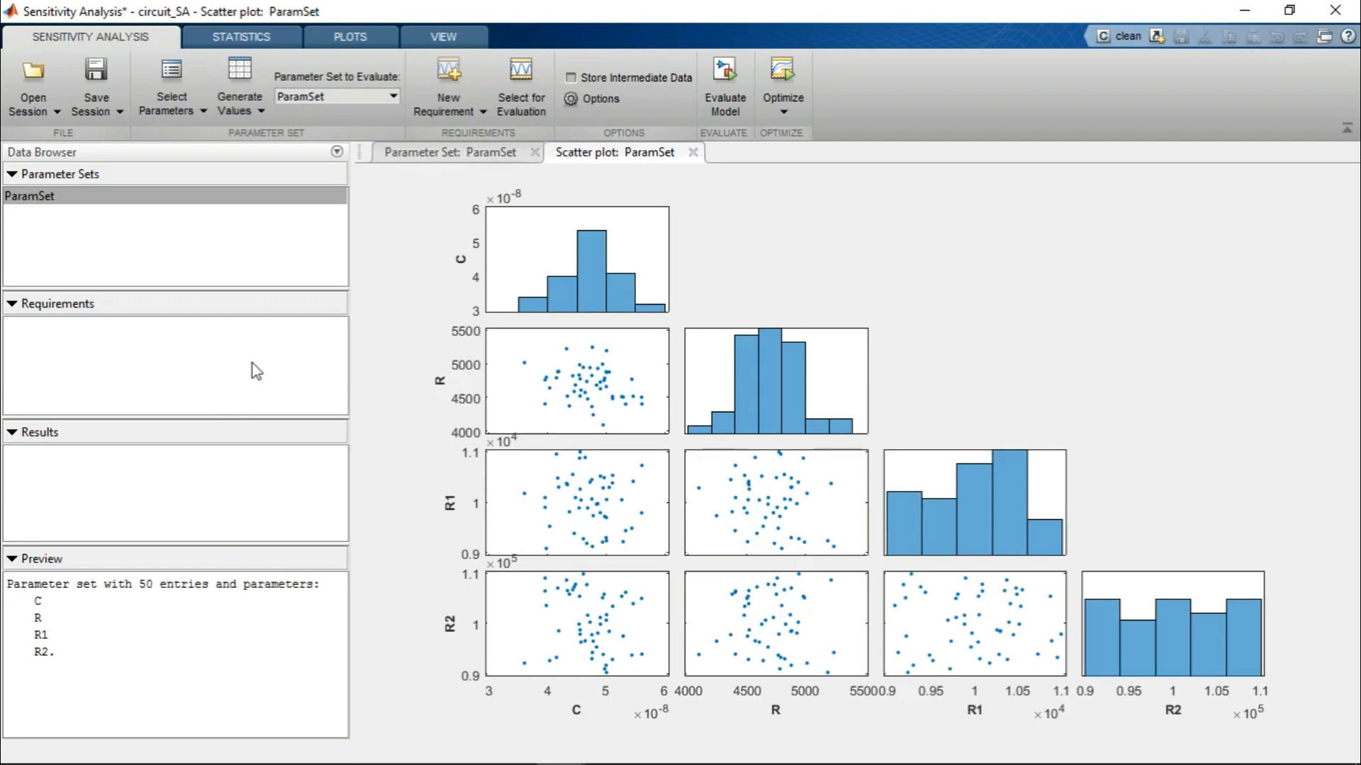
- Create a Signal Property requirement on the signal maximum with the type set to minimize the property
{"action": "left_click", "coordinate": [471, 111]}
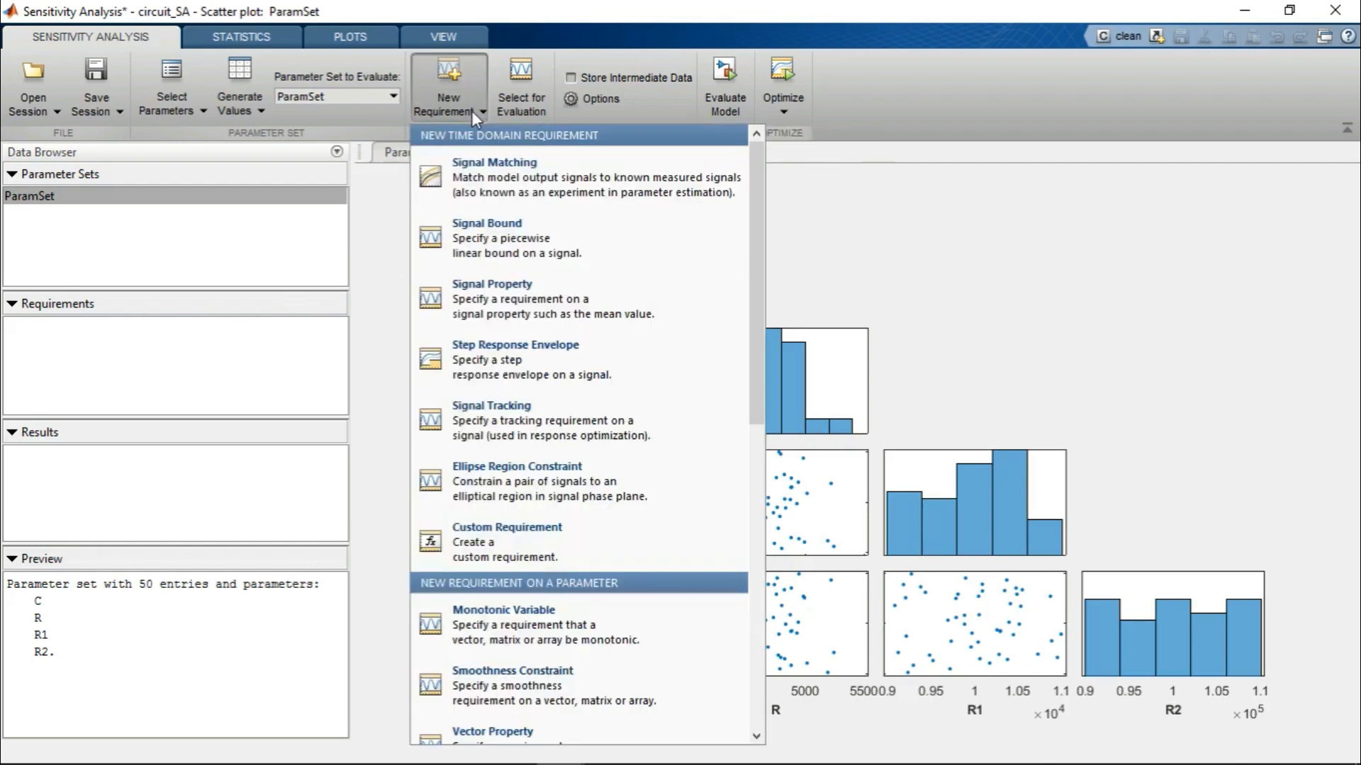
{"action": "left_click", "coordinate": [536, 314]}
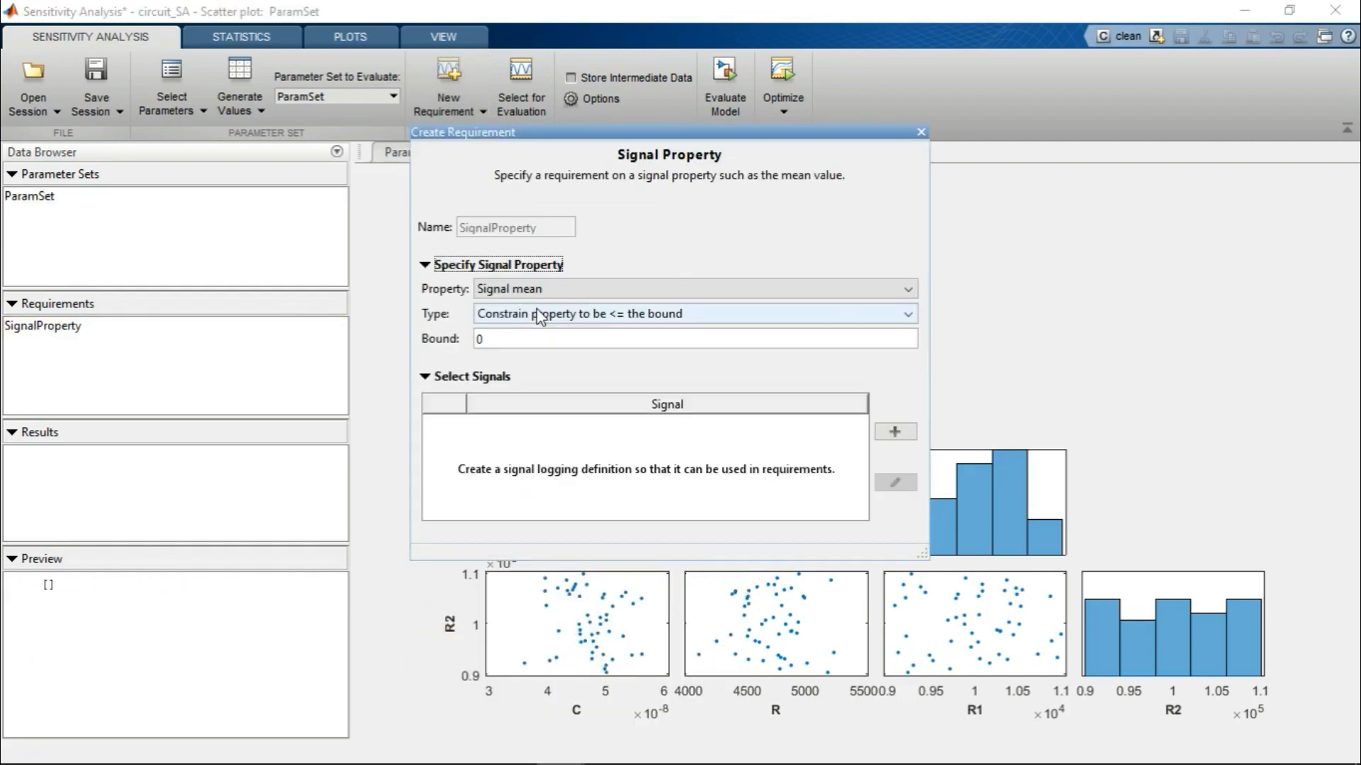
{"action": "left_click", "coordinate": [565, 291]}
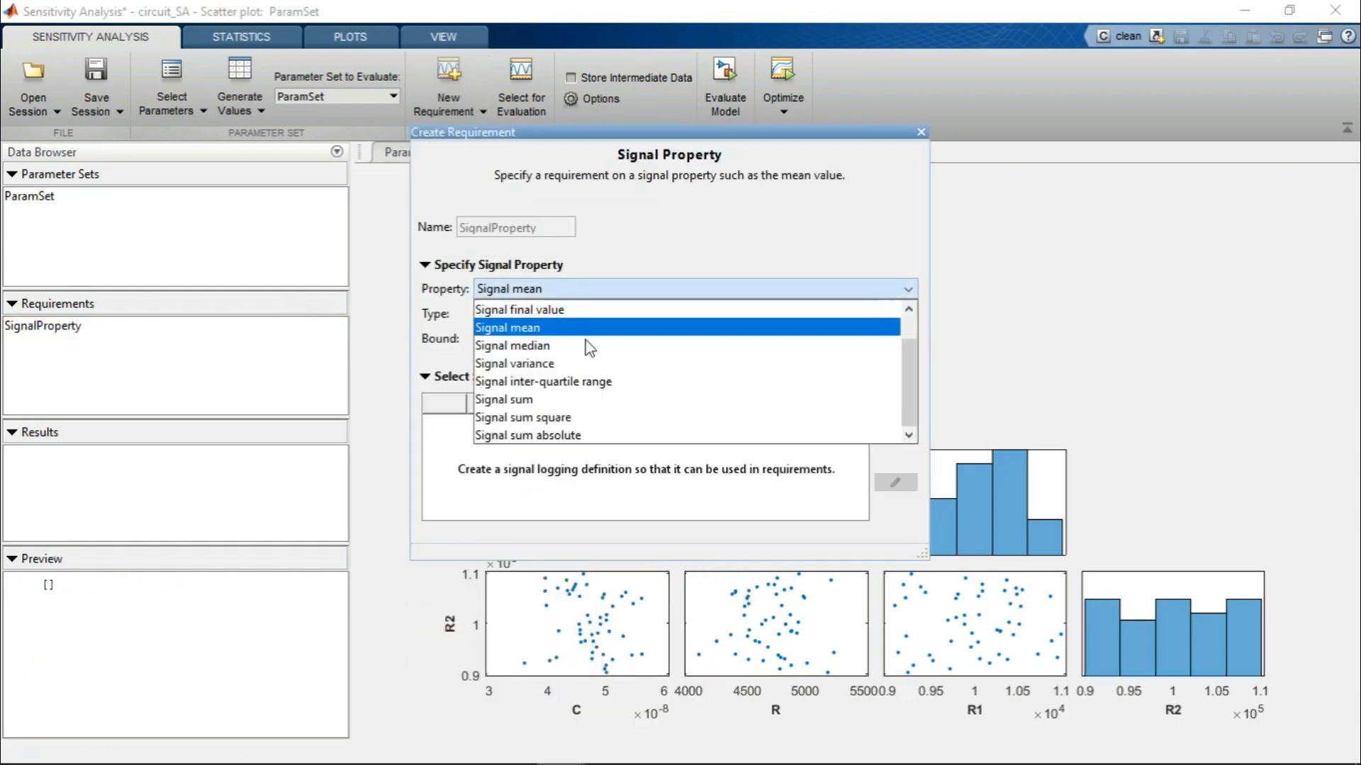
{"action": "scroll", "coordinate": [609, 386], "scroll_direction": "up", "scroll_amount": 1}
{"action": "left_click", "coordinate": [611, 327]}
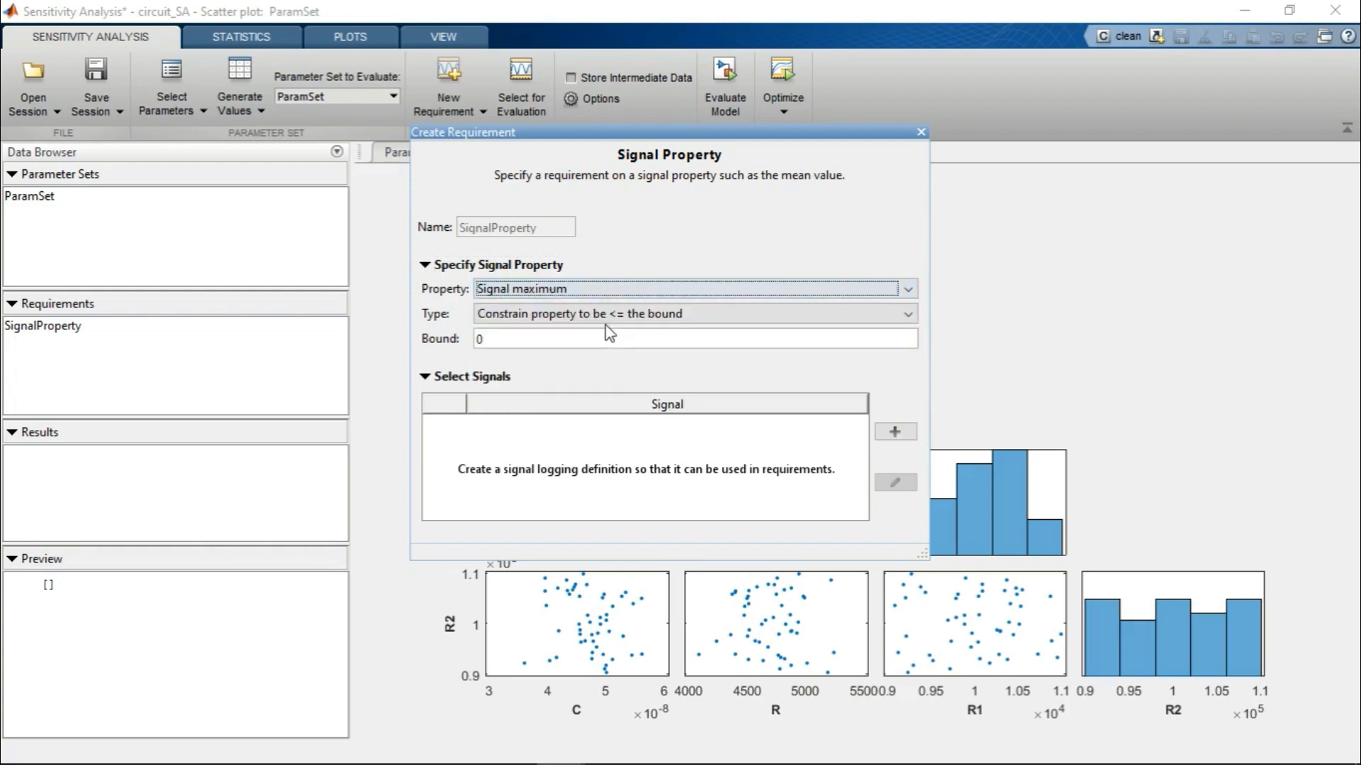
{"action": "left_click", "coordinate": [644, 315]}
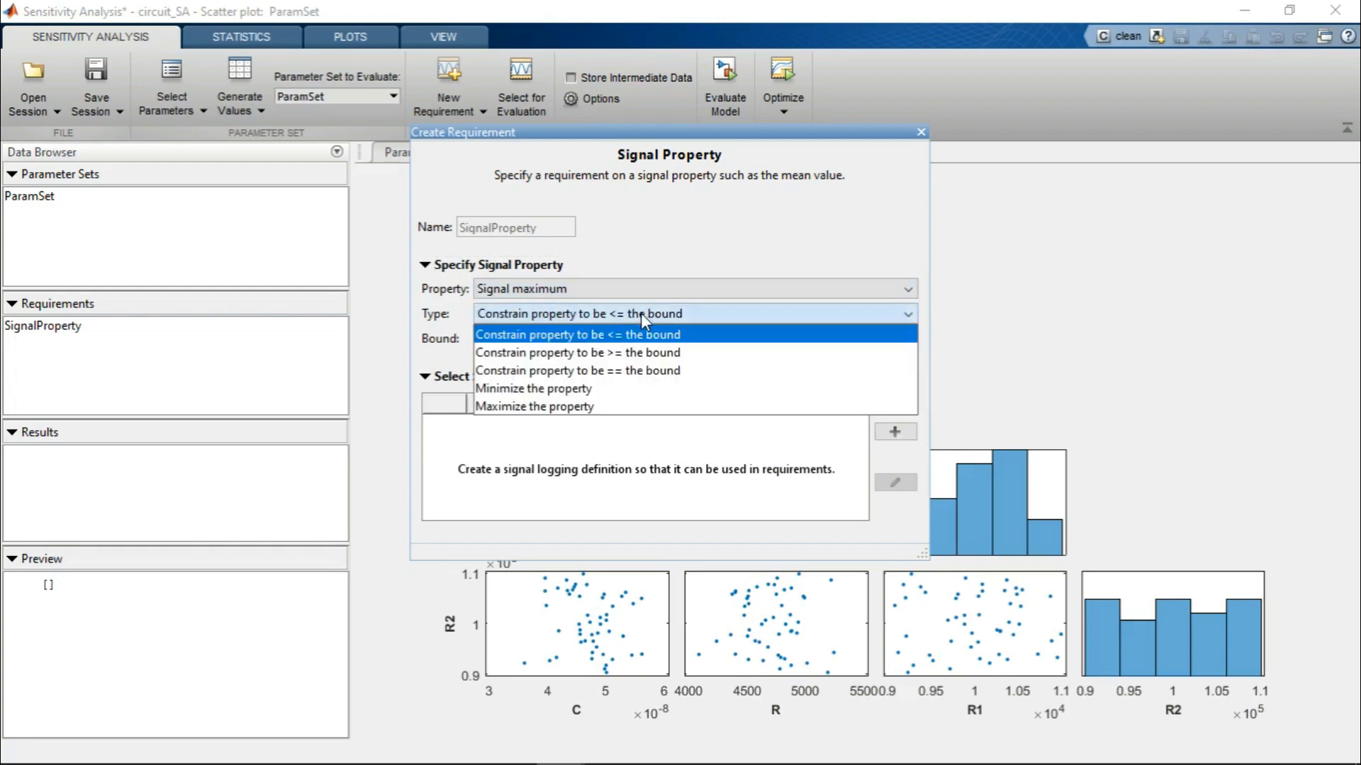
{"action": "left_click", "coordinate": [628, 390]}
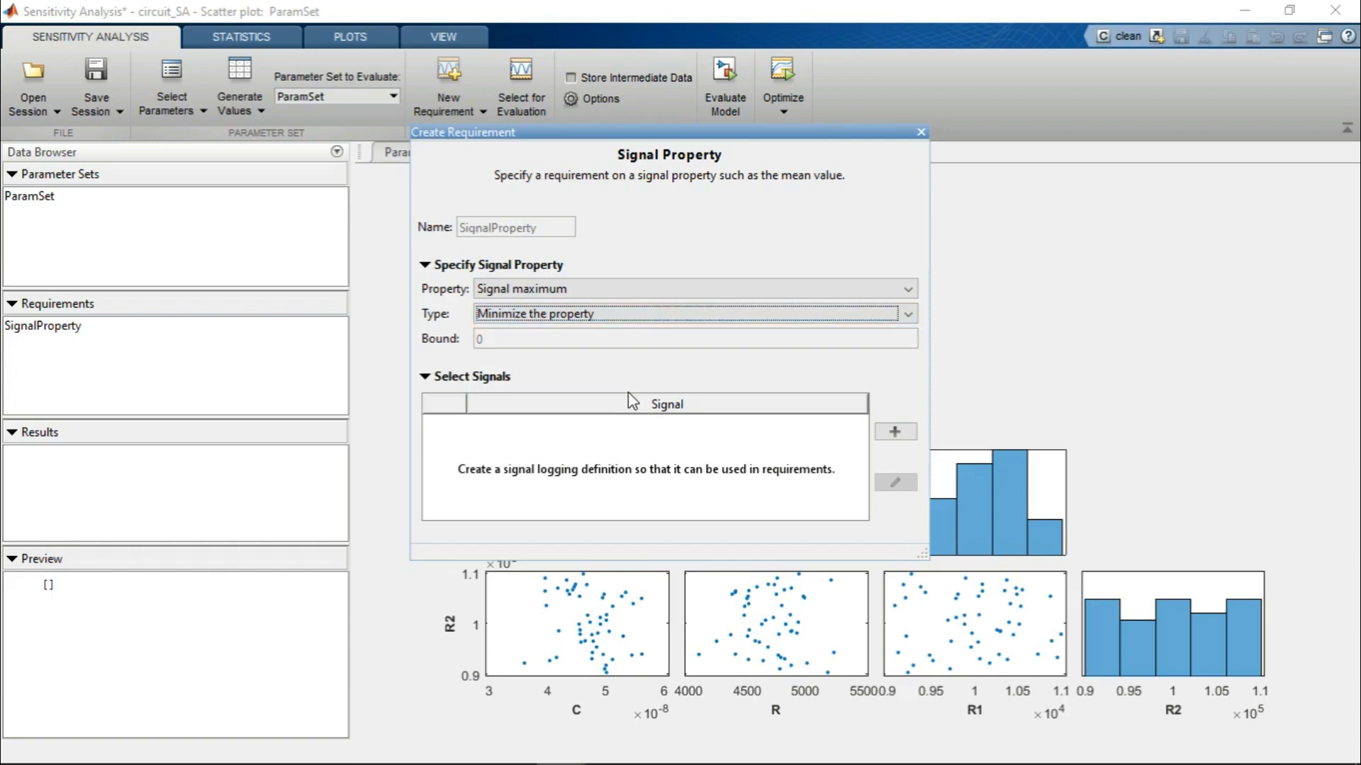
- Select the PS-Simulink Converter output in the circuit_SA model and add it to the signal maximum requirement as signal set Sig
{"action": "left_click", "coordinate": [897, 432]}
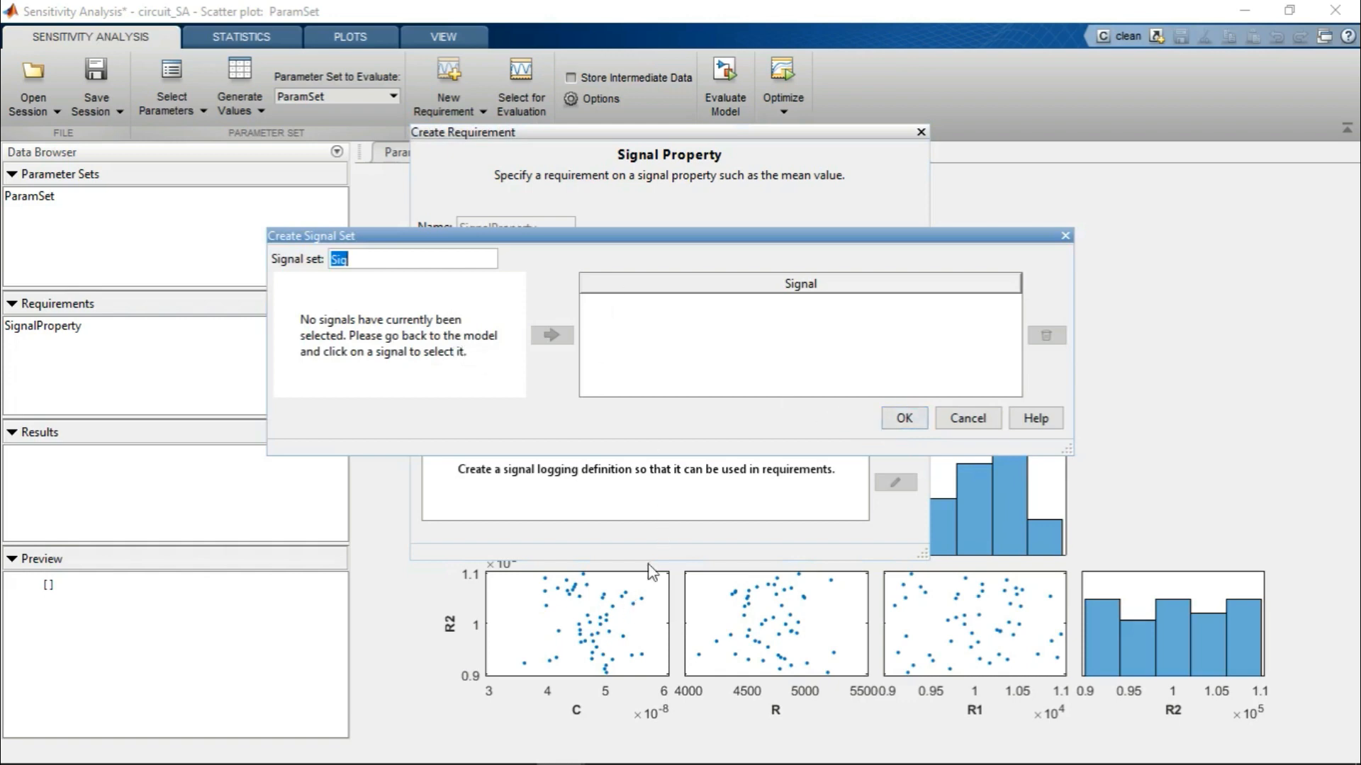
{"action": "mouse_move", "coordinate": [559, 746]}
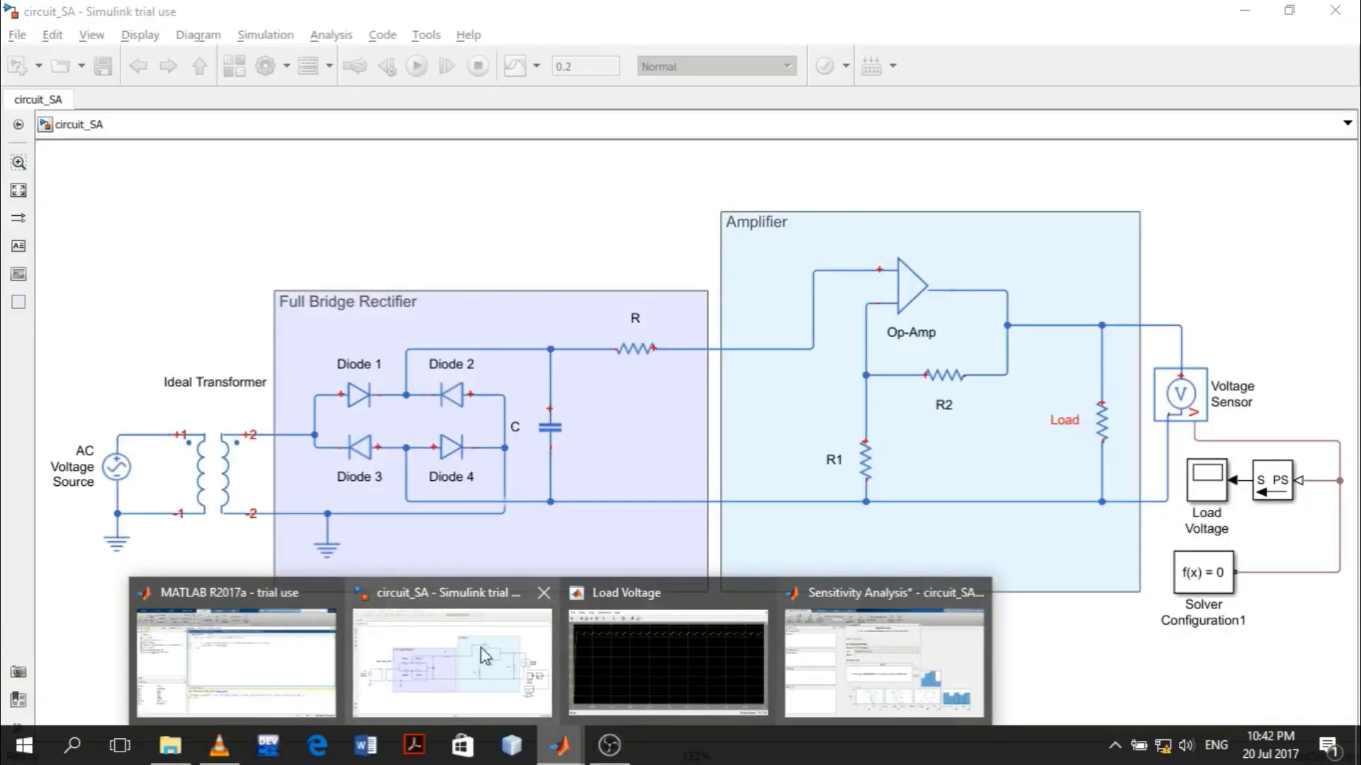
{"action": "left_click", "coordinate": [482, 648]}
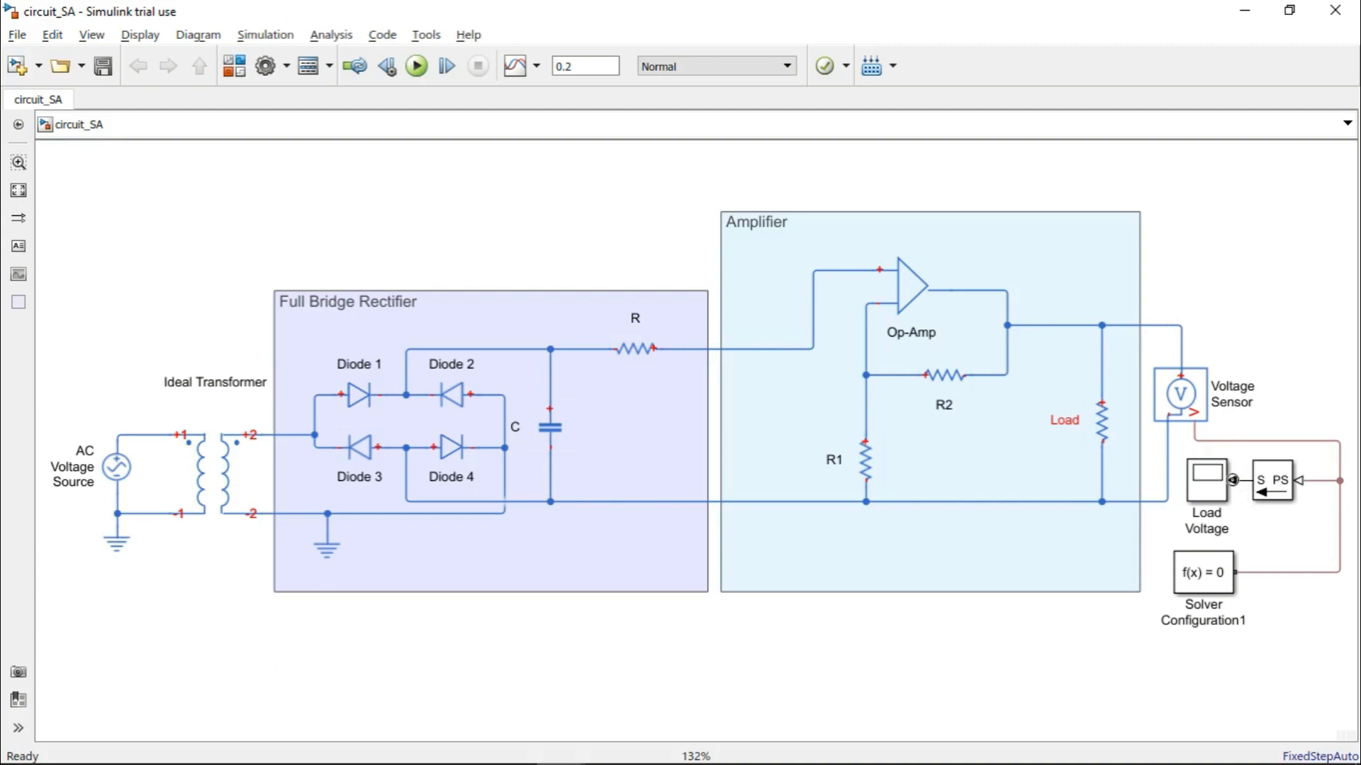
{"action": "mouse_move", "coordinate": [446, 762]}
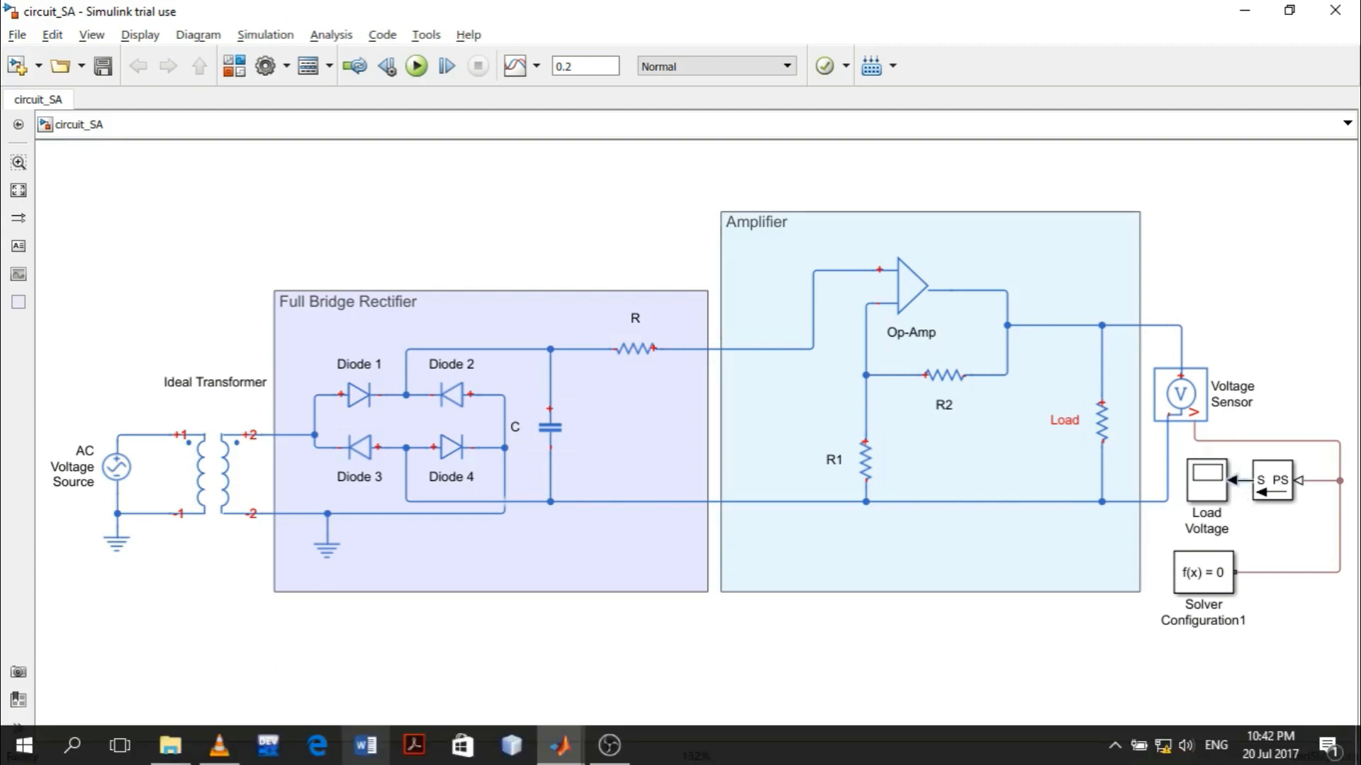
{"action": "mouse_move", "coordinate": [560, 748]}
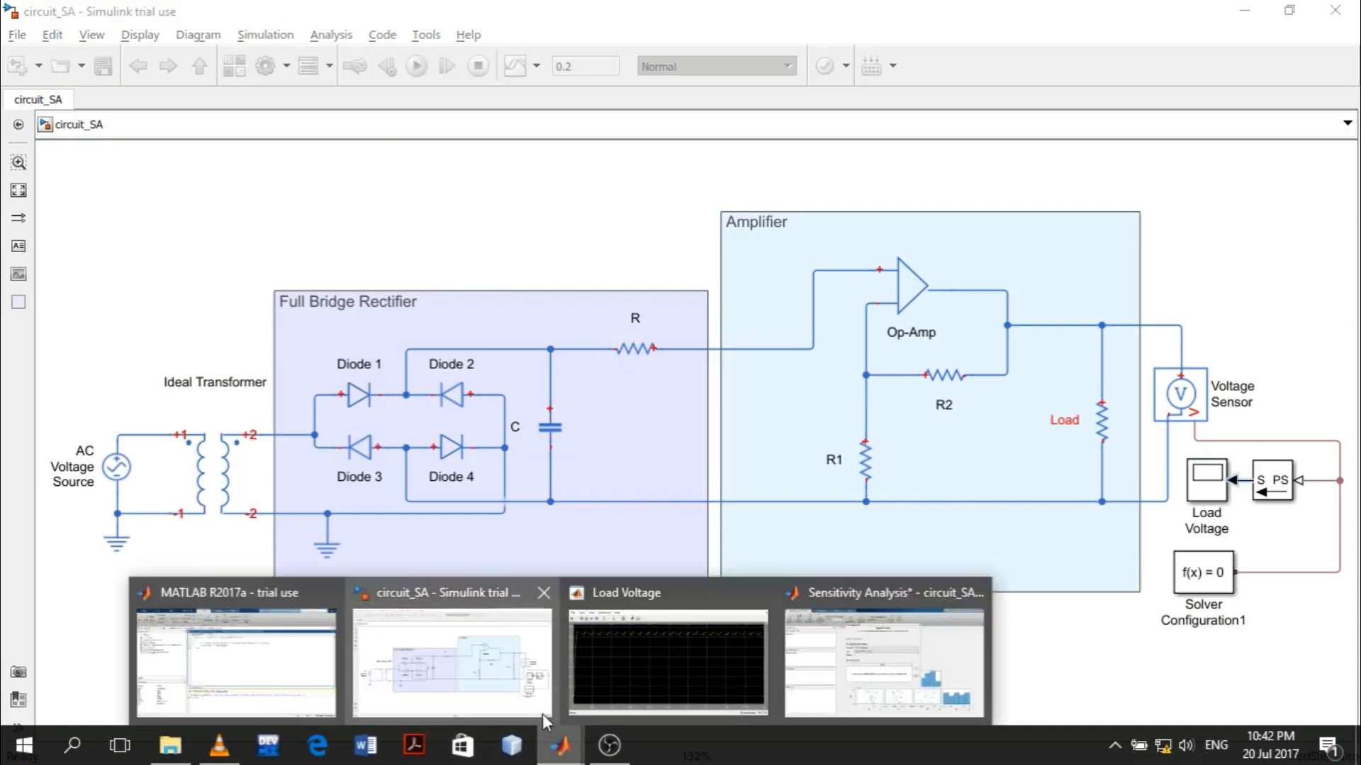
{"action": "left_click", "coordinate": [853, 666]}
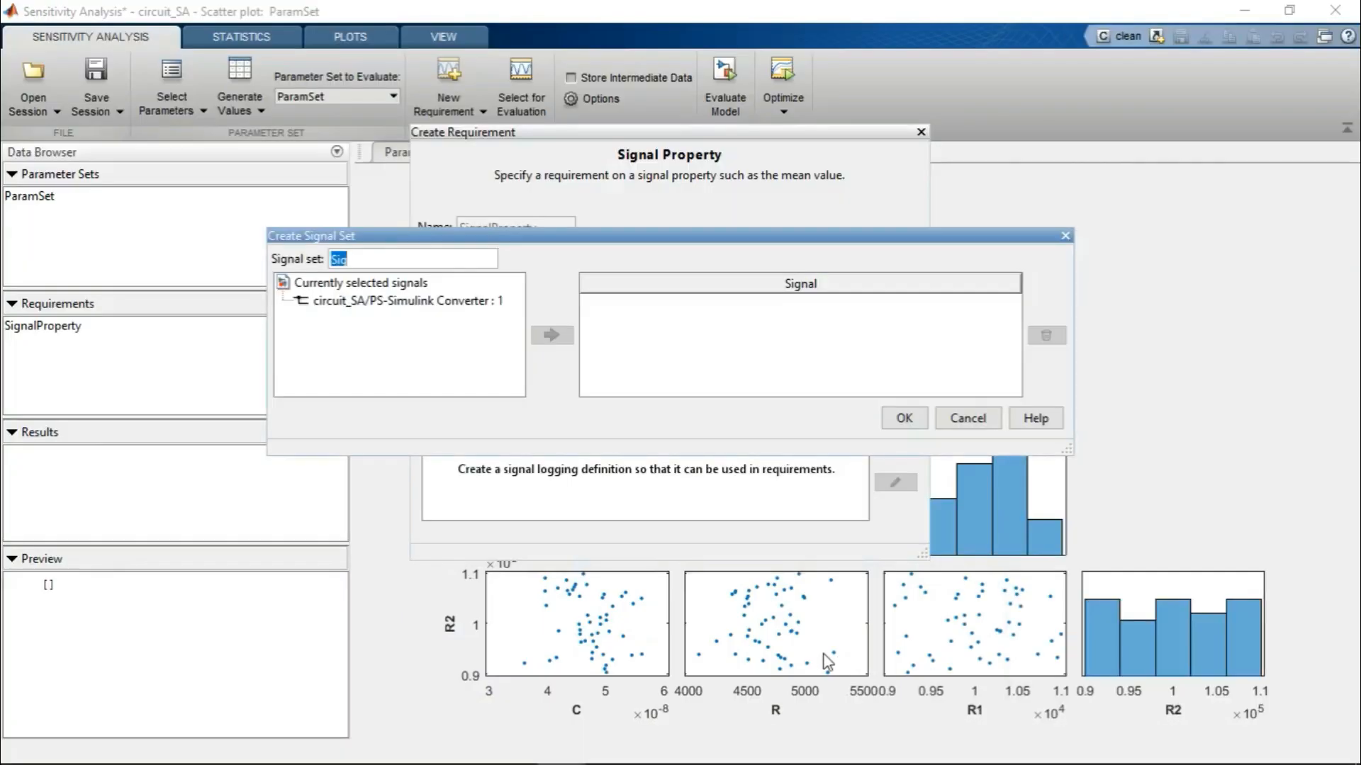
{"action": "left_click", "coordinate": [434, 303]}
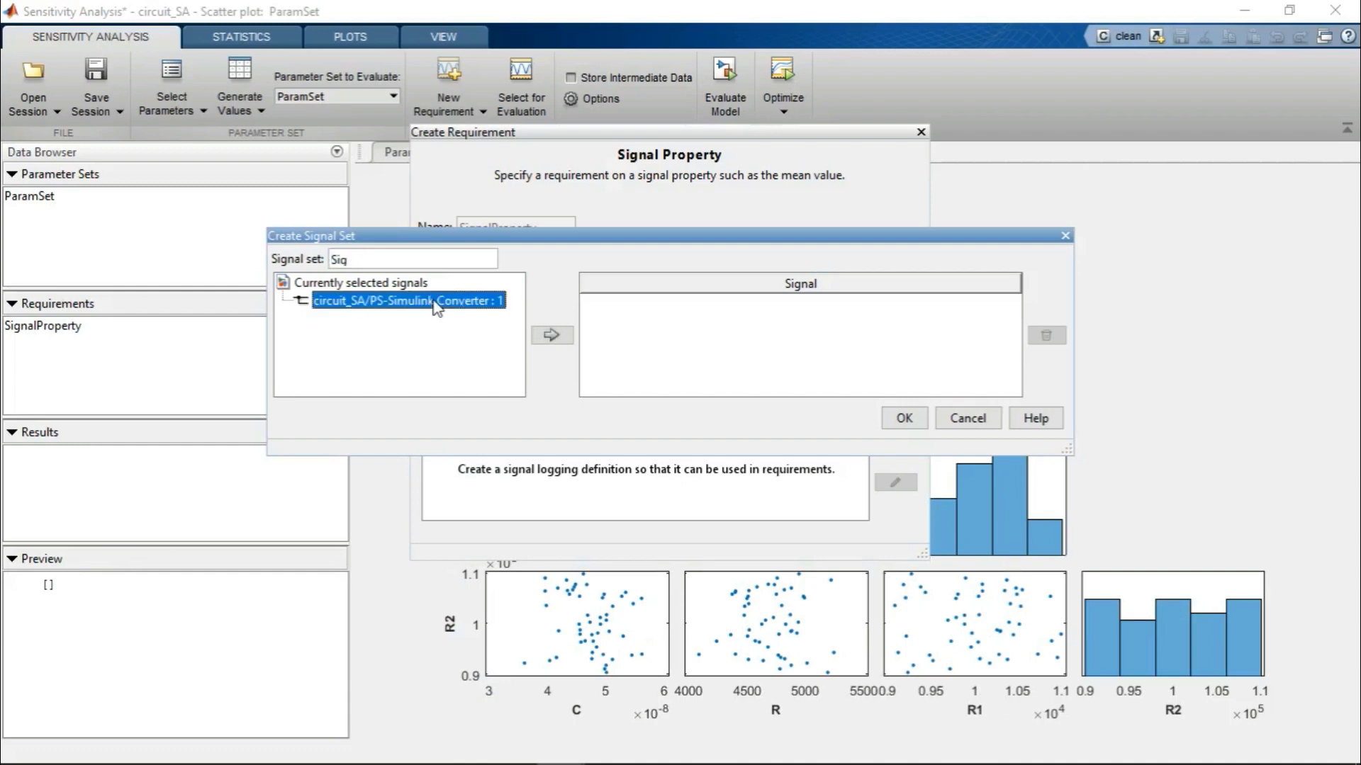
{"action": "left_click", "coordinate": [553, 336]}
{"action": "left_click", "coordinate": [908, 420]}
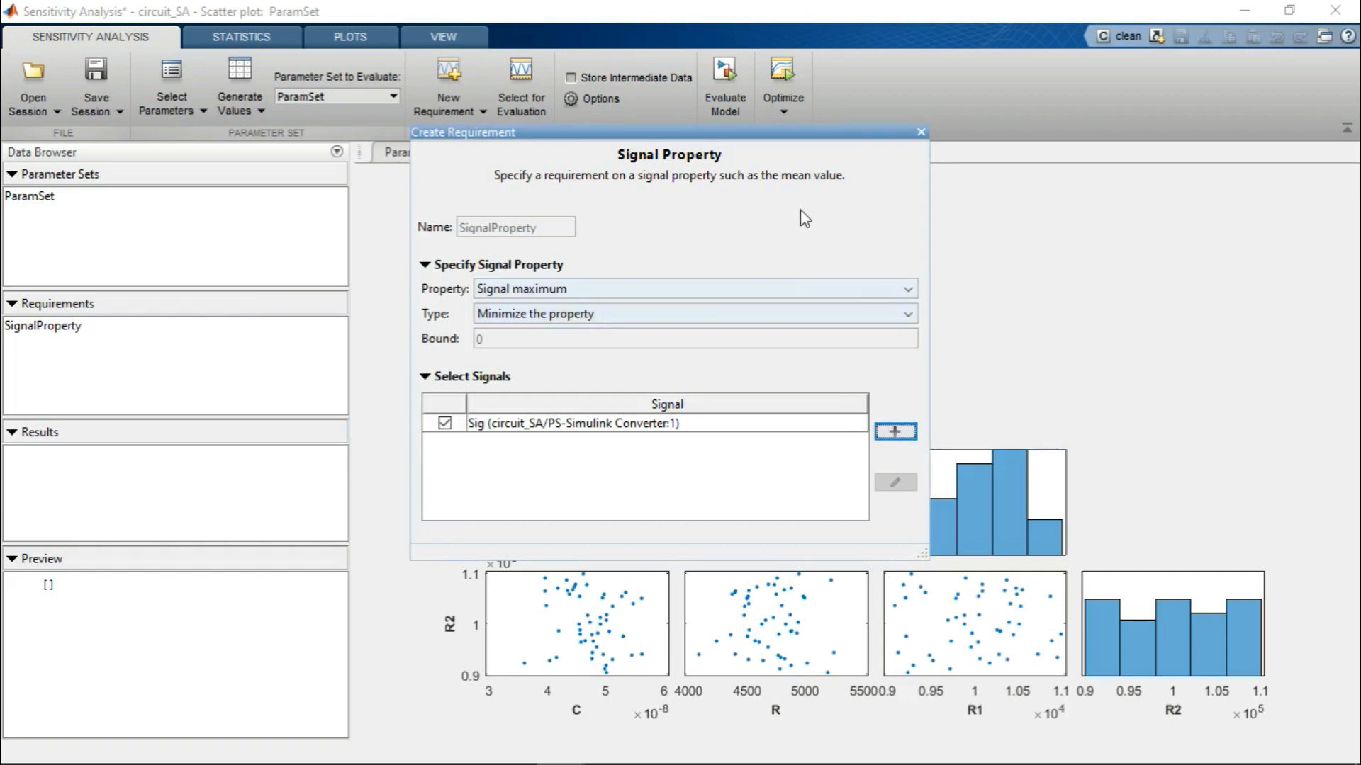
{"action": "left_click", "coordinate": [921, 132]}
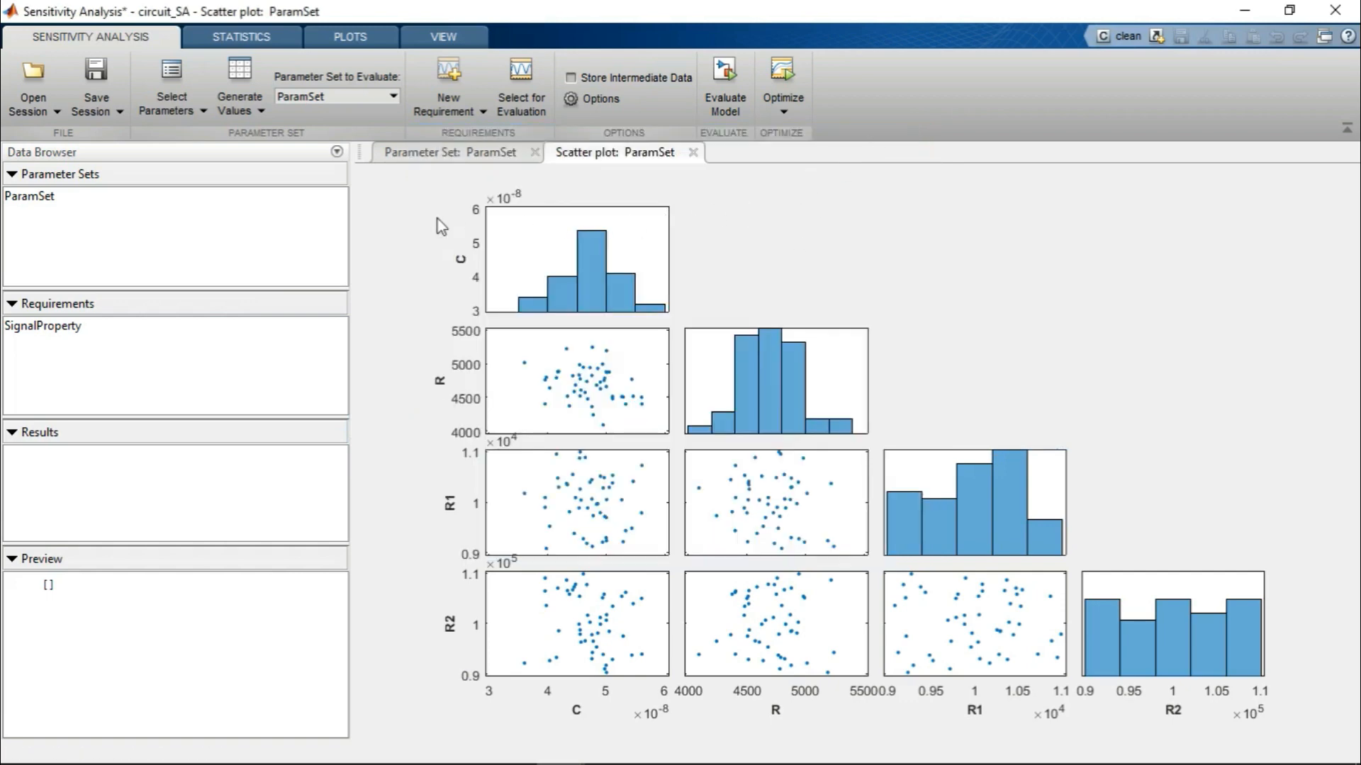
- Rename the SignalProperty requirement as MaxVoltage
{"action": "left_click", "coordinate": [89, 331]}
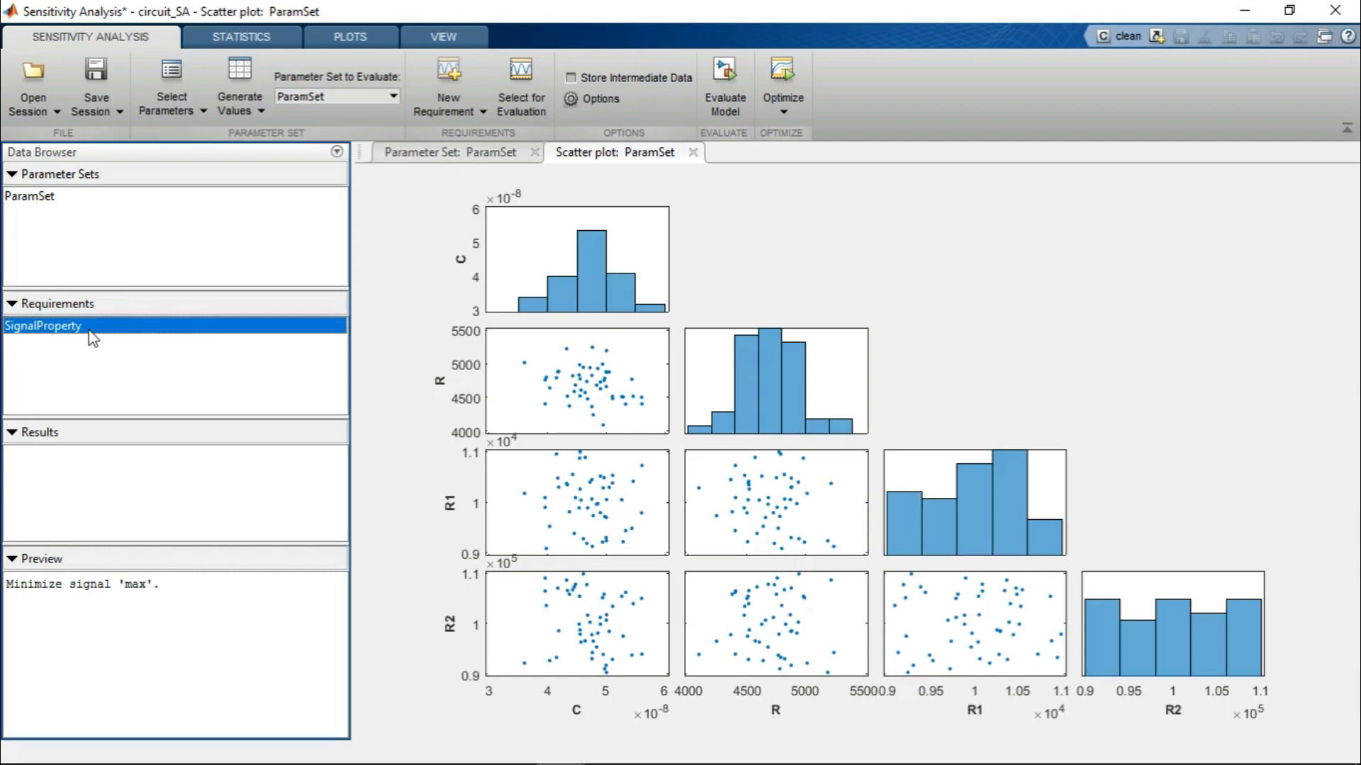
{"action": "right_click", "coordinate": [89, 330]}
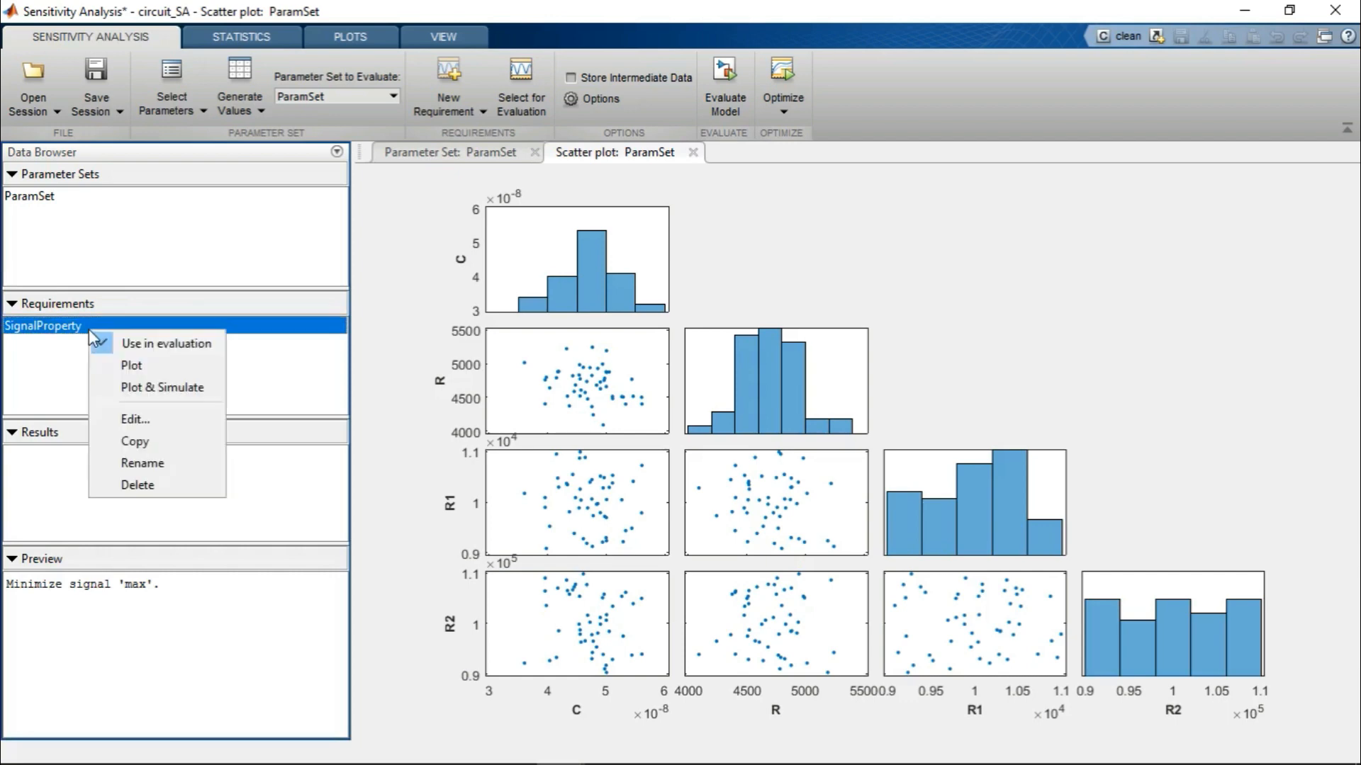
{"action": "left_click", "coordinate": [186, 464]}
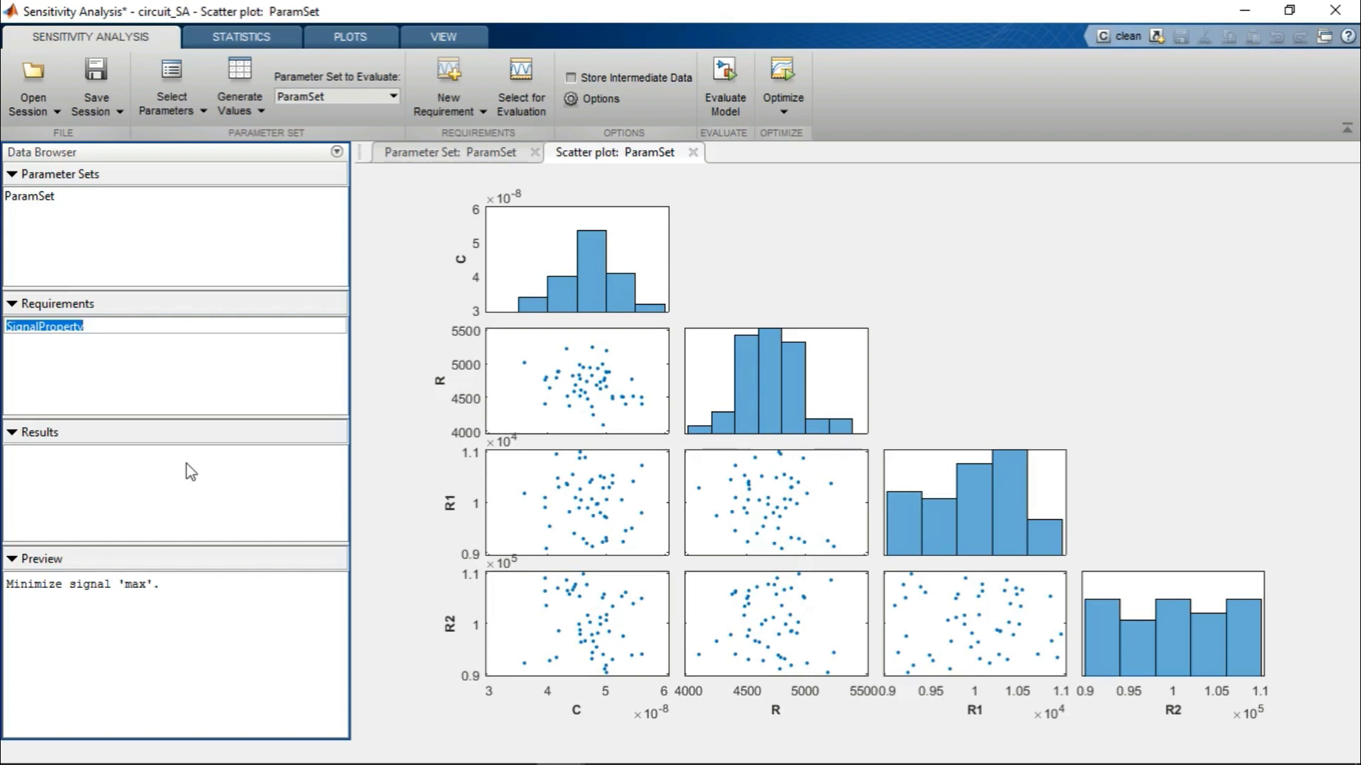
{"action": "type", "text": "M"}
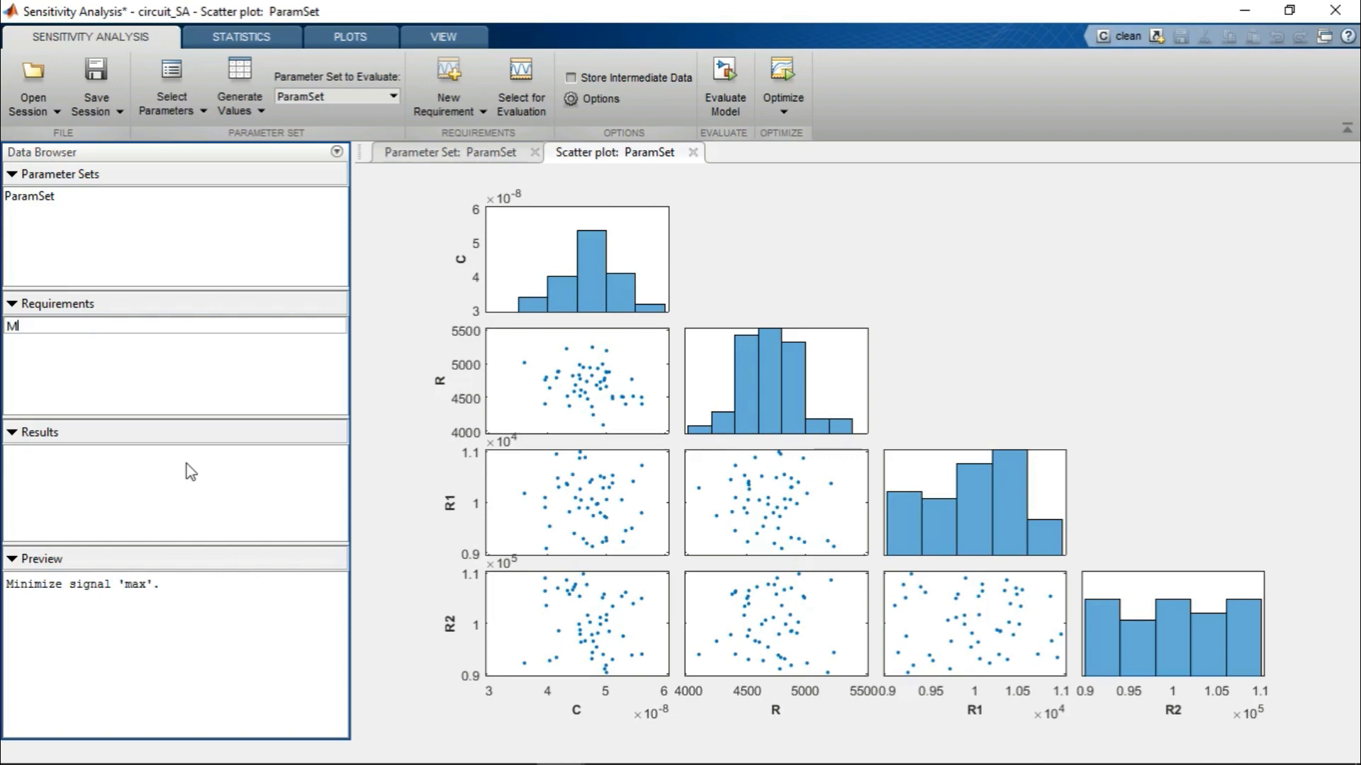
{"action": "type", "text": "axVoltage"}
{"action": "left_click", "coordinate": [213, 369]}
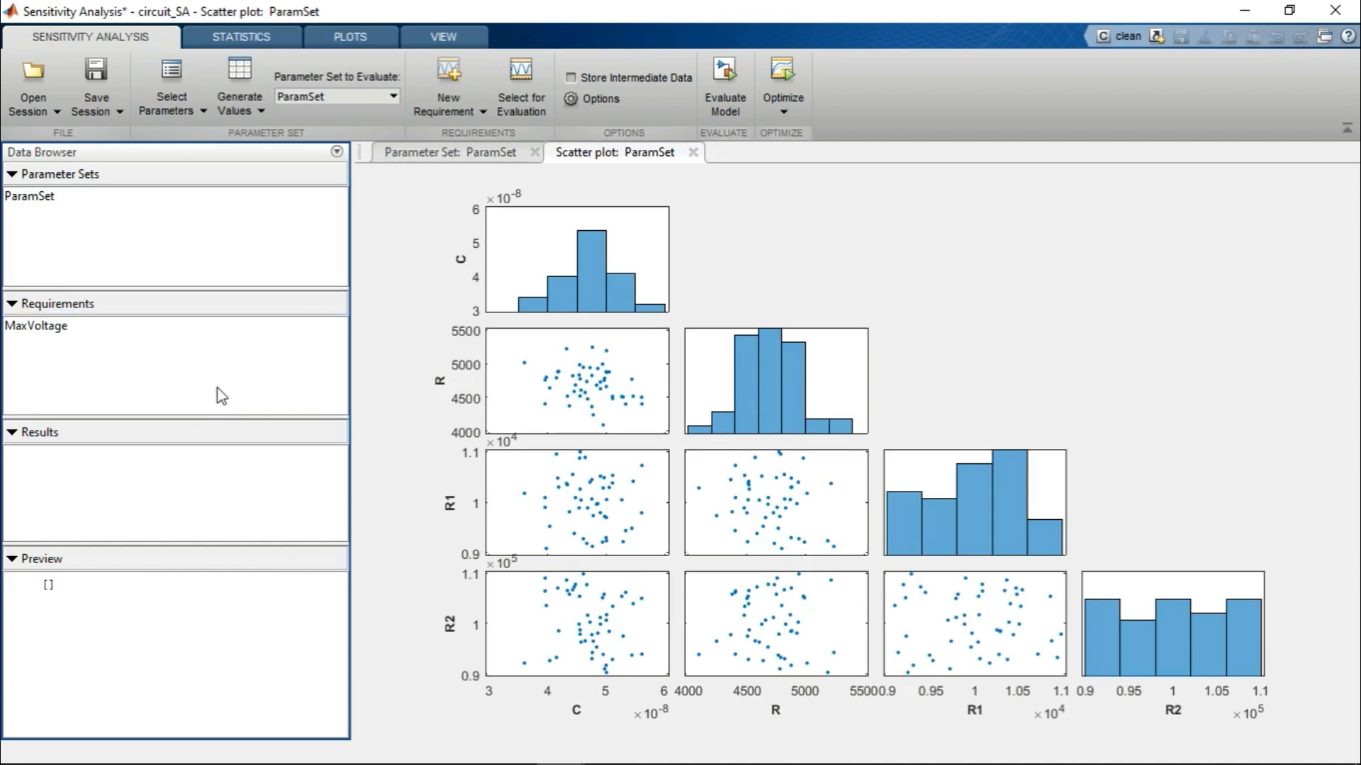
{"action": "left_click", "coordinate": [471, 97]}
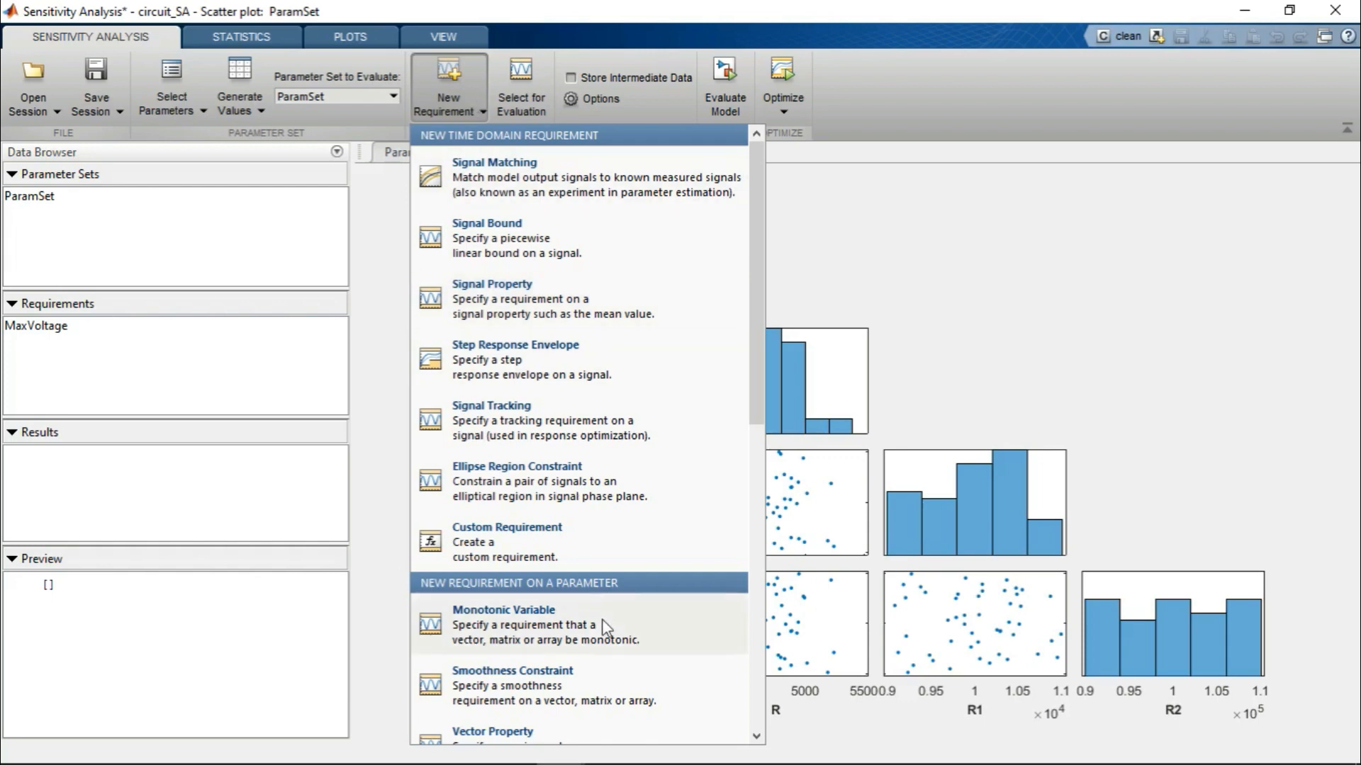
{"action": "left_click", "coordinate": [618, 551]}
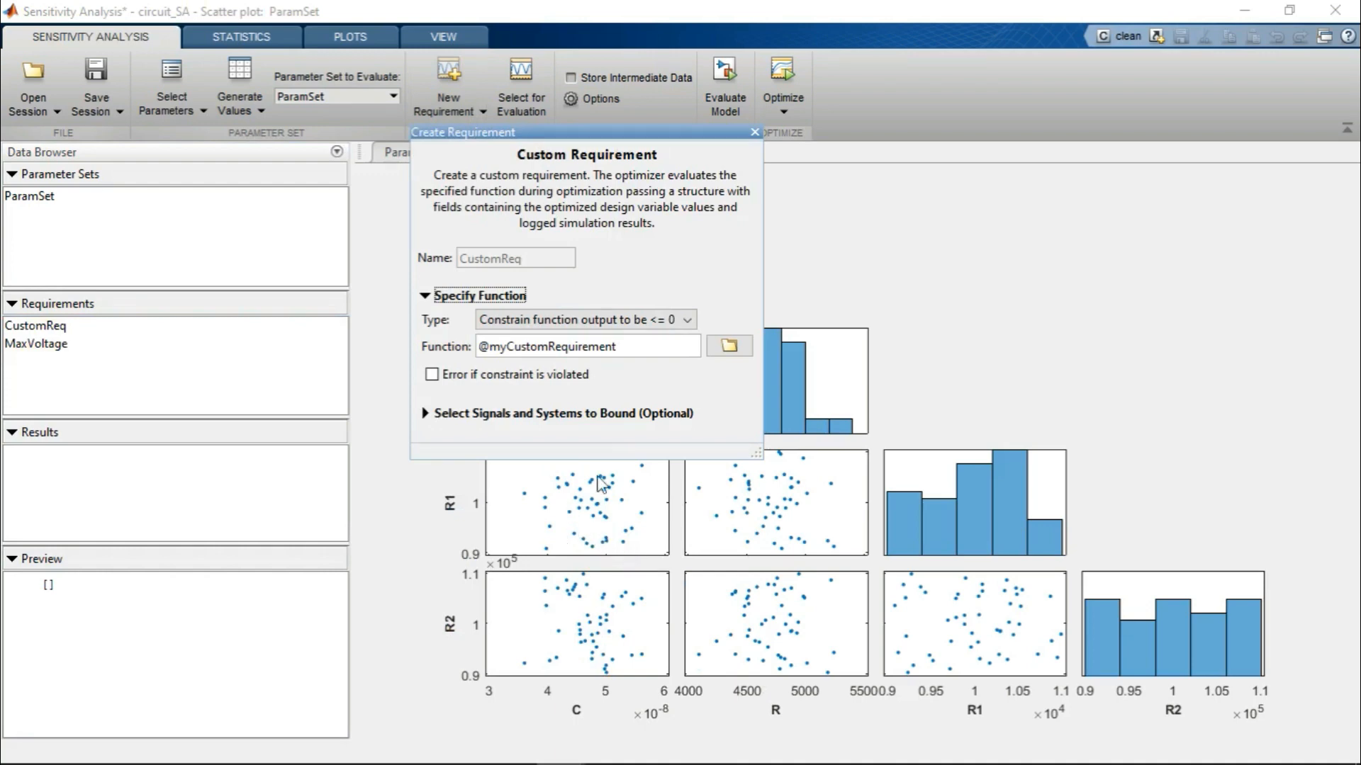
{"action": "left_click", "coordinate": [672, 325]}
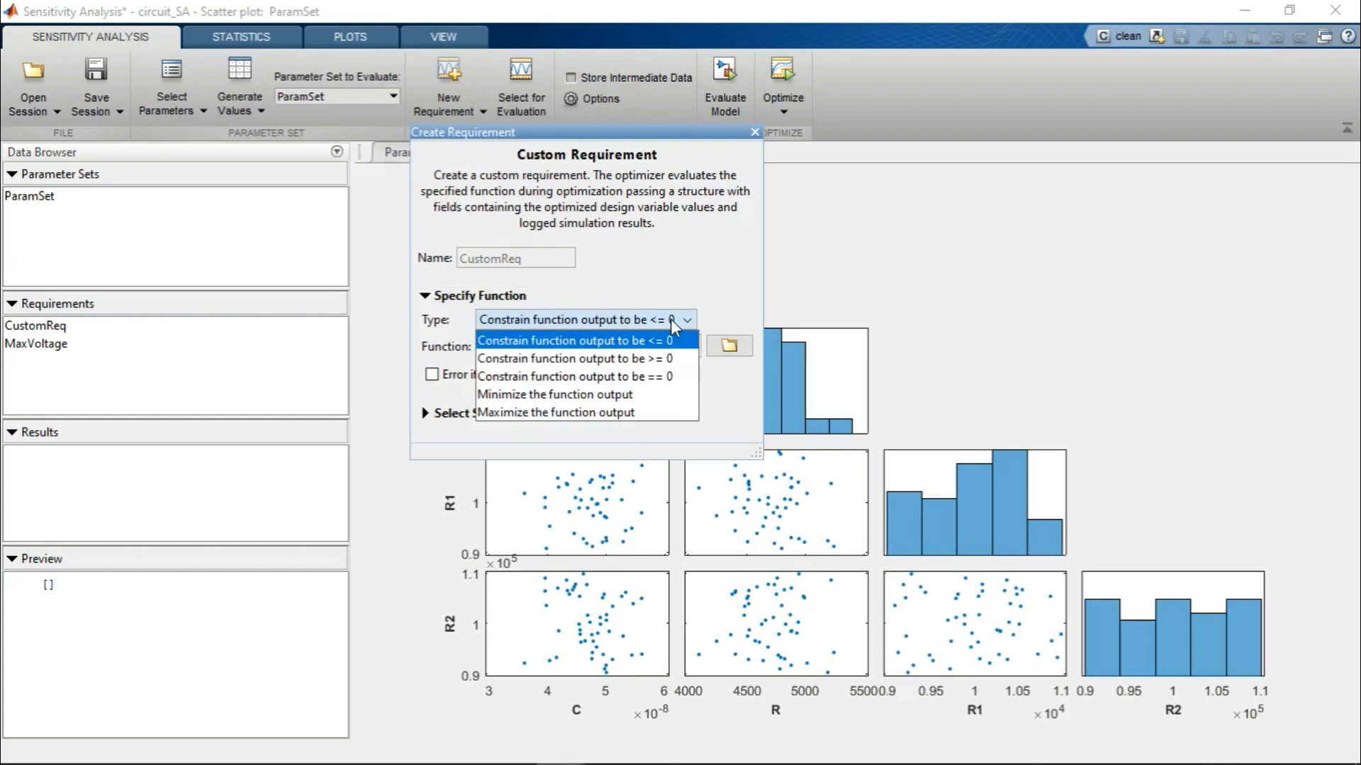
{"action": "left_click", "coordinate": [645, 393]}
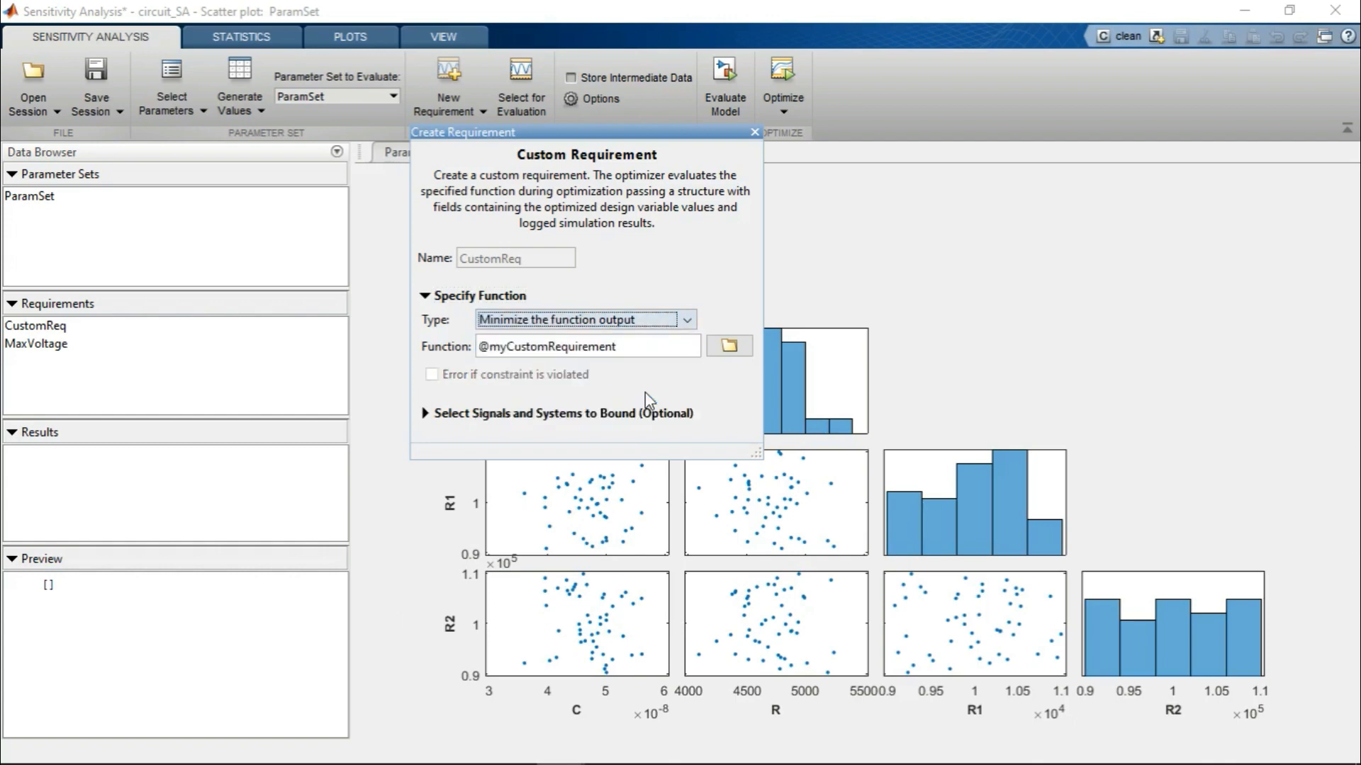
{"action": "left_click", "coordinate": [650, 345]}
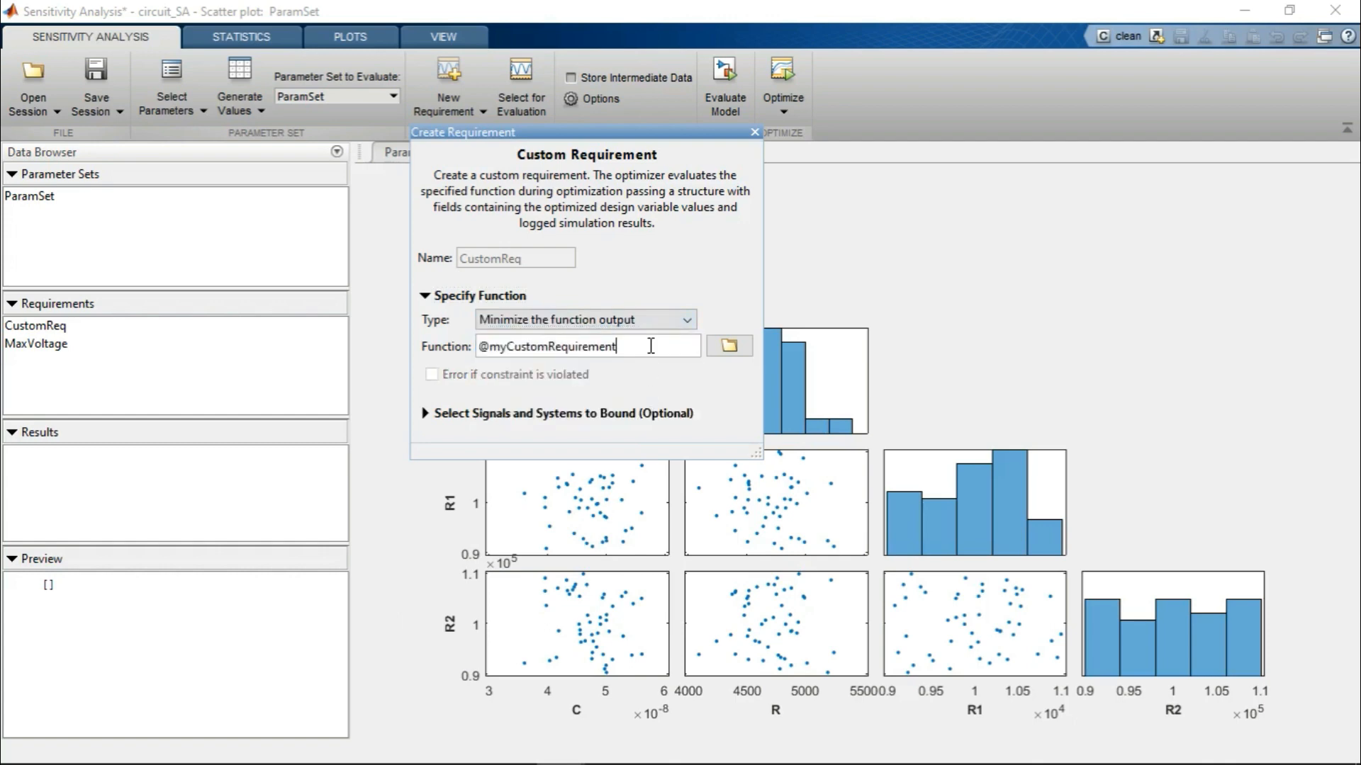
{"action": "left_click_drag", "start_coordinate": [651, 346], "coordinate": [488, 344]}
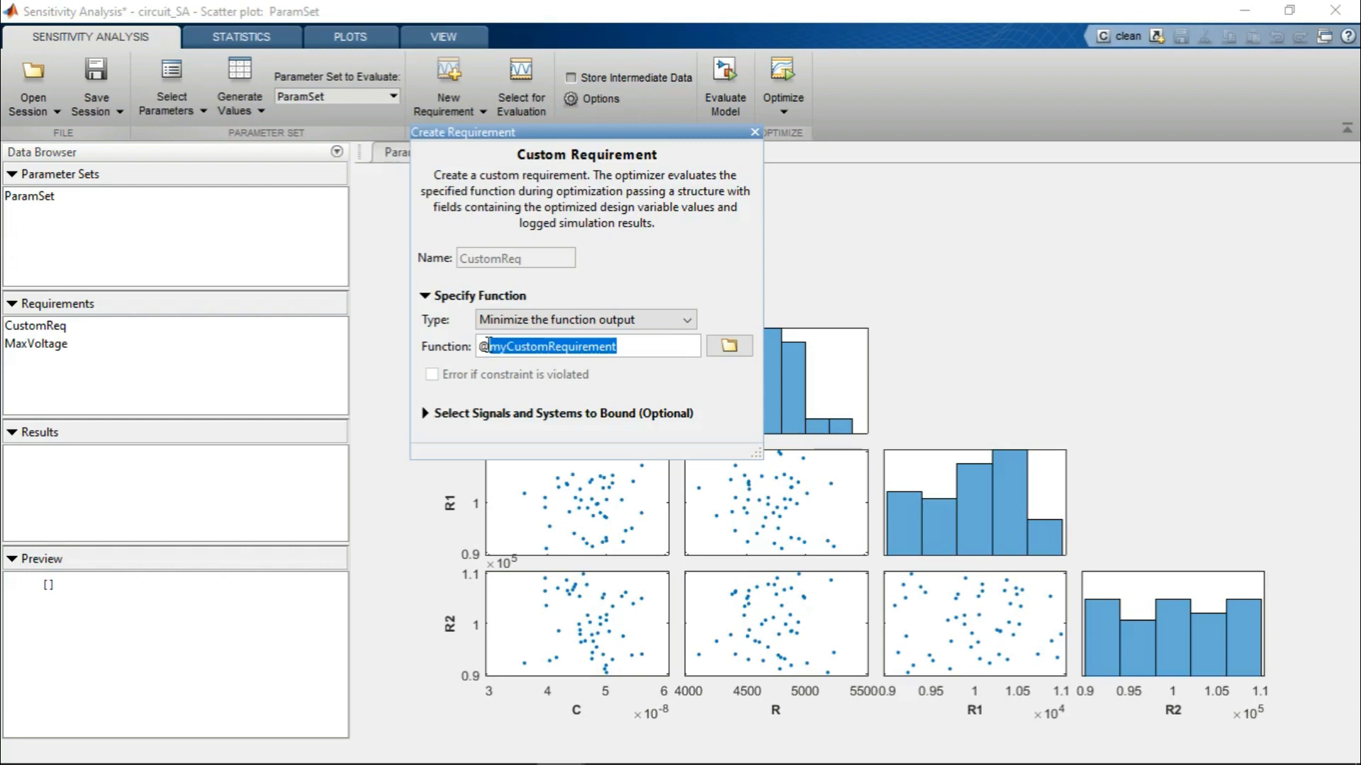
{"action": "type", "text": "RiseTimeFilter"}
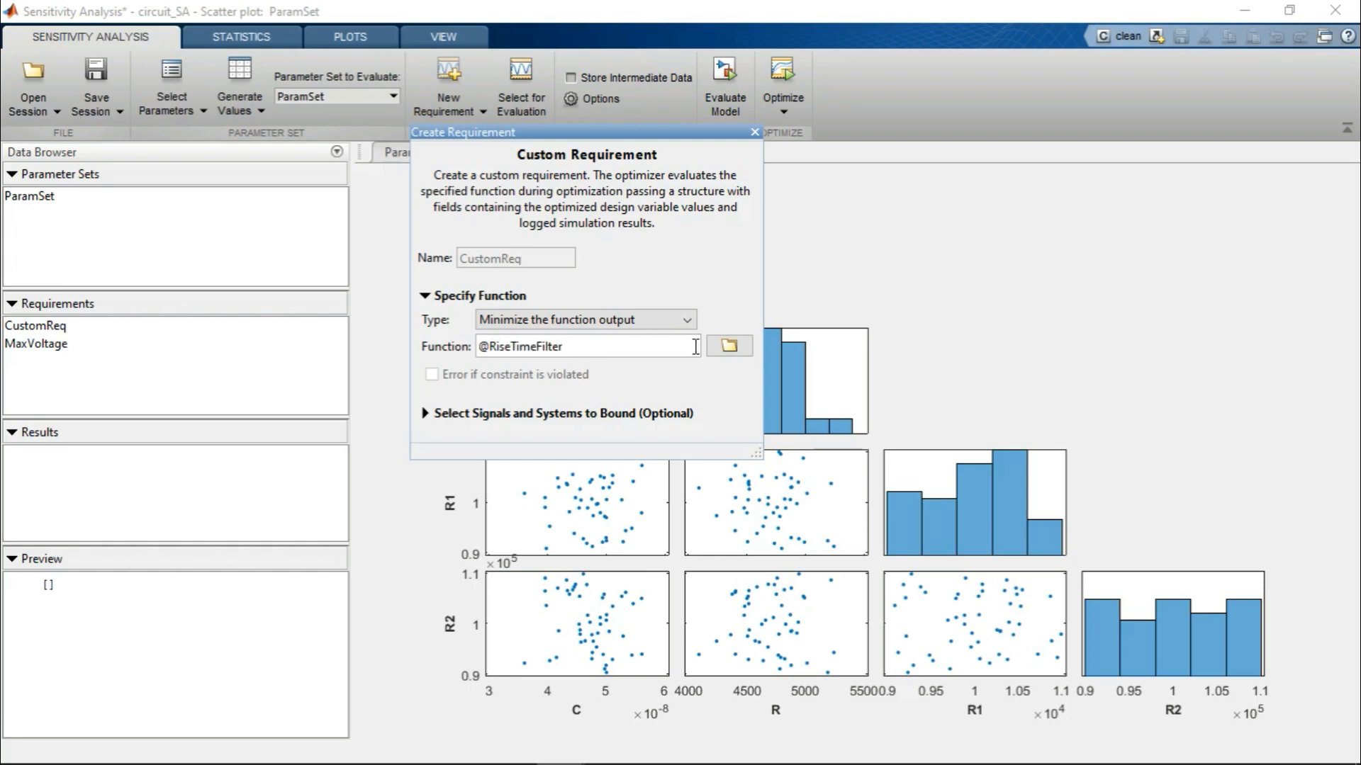
- Open the RiseTimeFilter function in the MATLAB editor, examine its code, and return to the custom requirement
{"action": "left_click", "coordinate": [740, 352]}
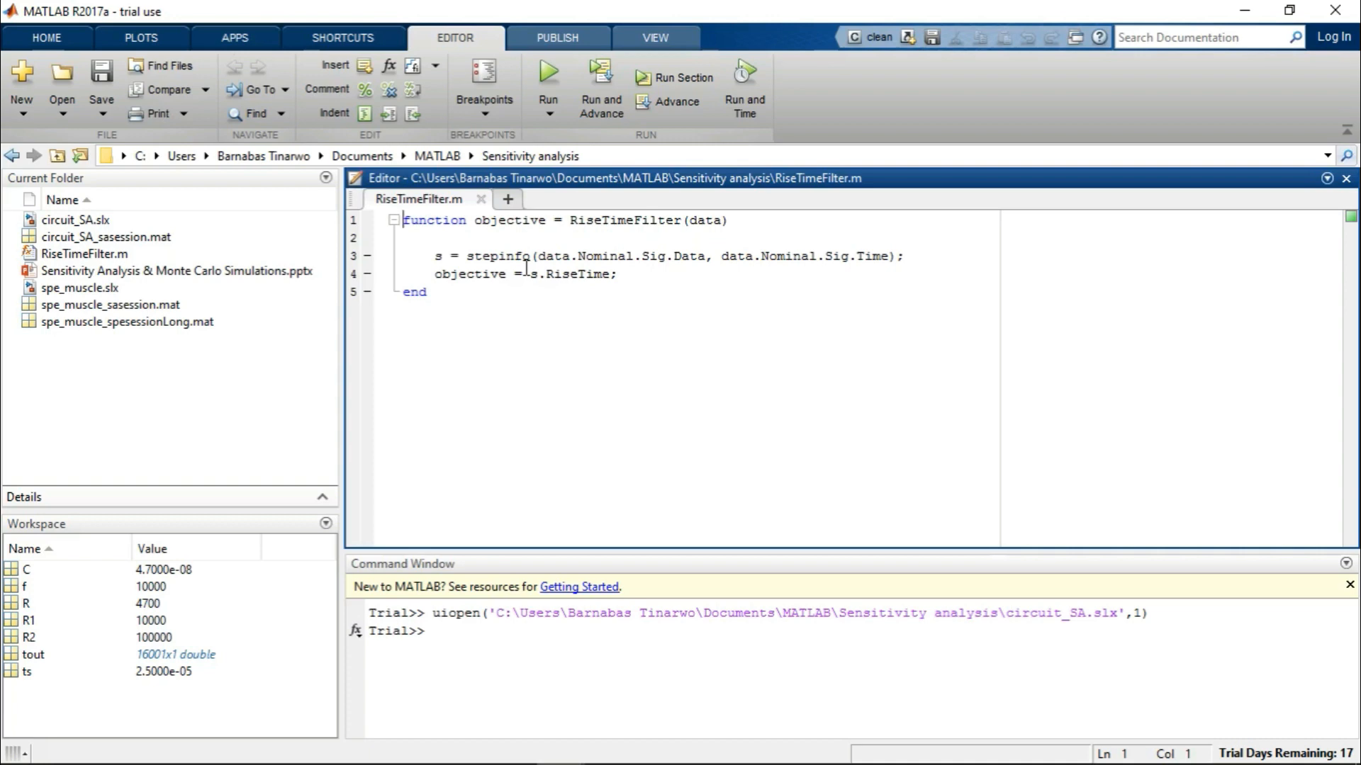
{"action": "mouse_move", "coordinate": [513, 763]}
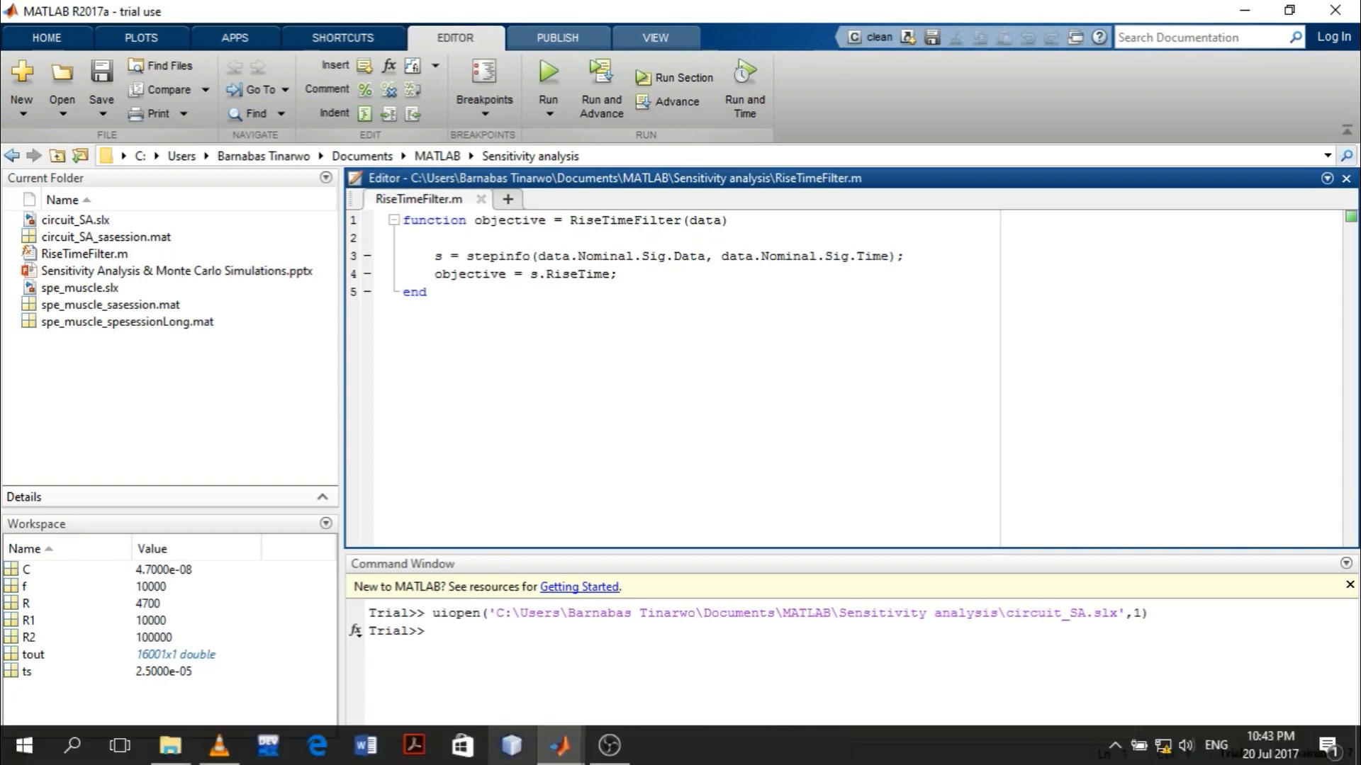
{"action": "left_click", "coordinate": [560, 749]}
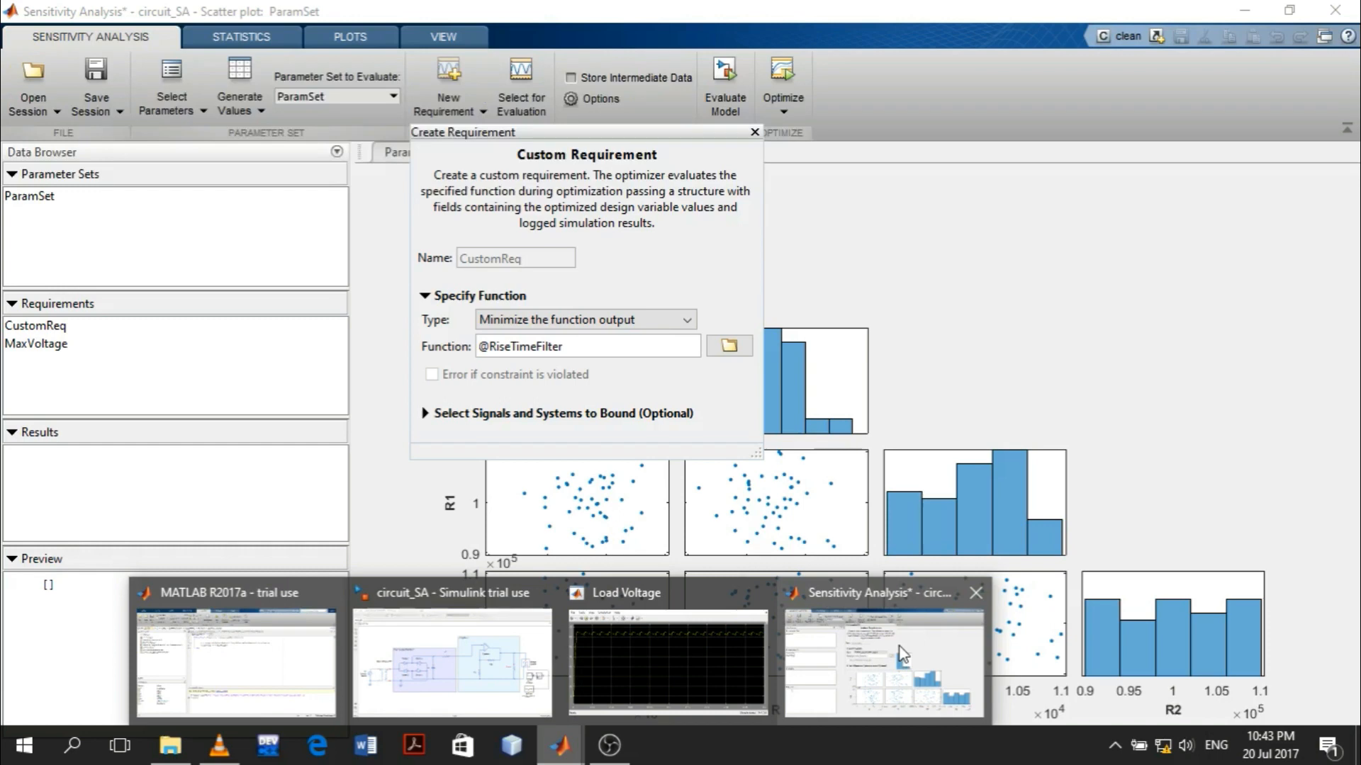
{"action": "left_click", "coordinate": [901, 653]}
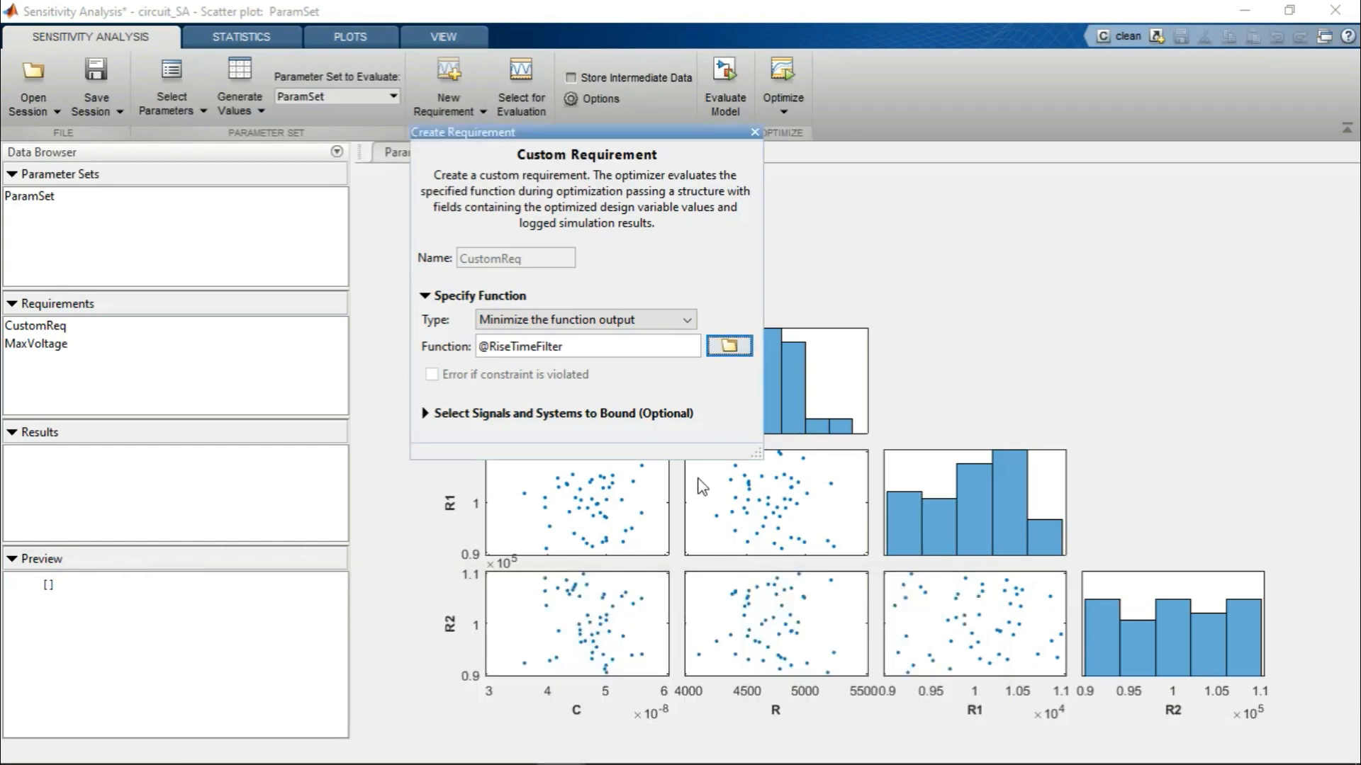
- Apply the custom requirement to the Sig signal from the PS-Simulink Converter and finish the requirement
{"action": "left_click", "coordinate": [630, 418]}
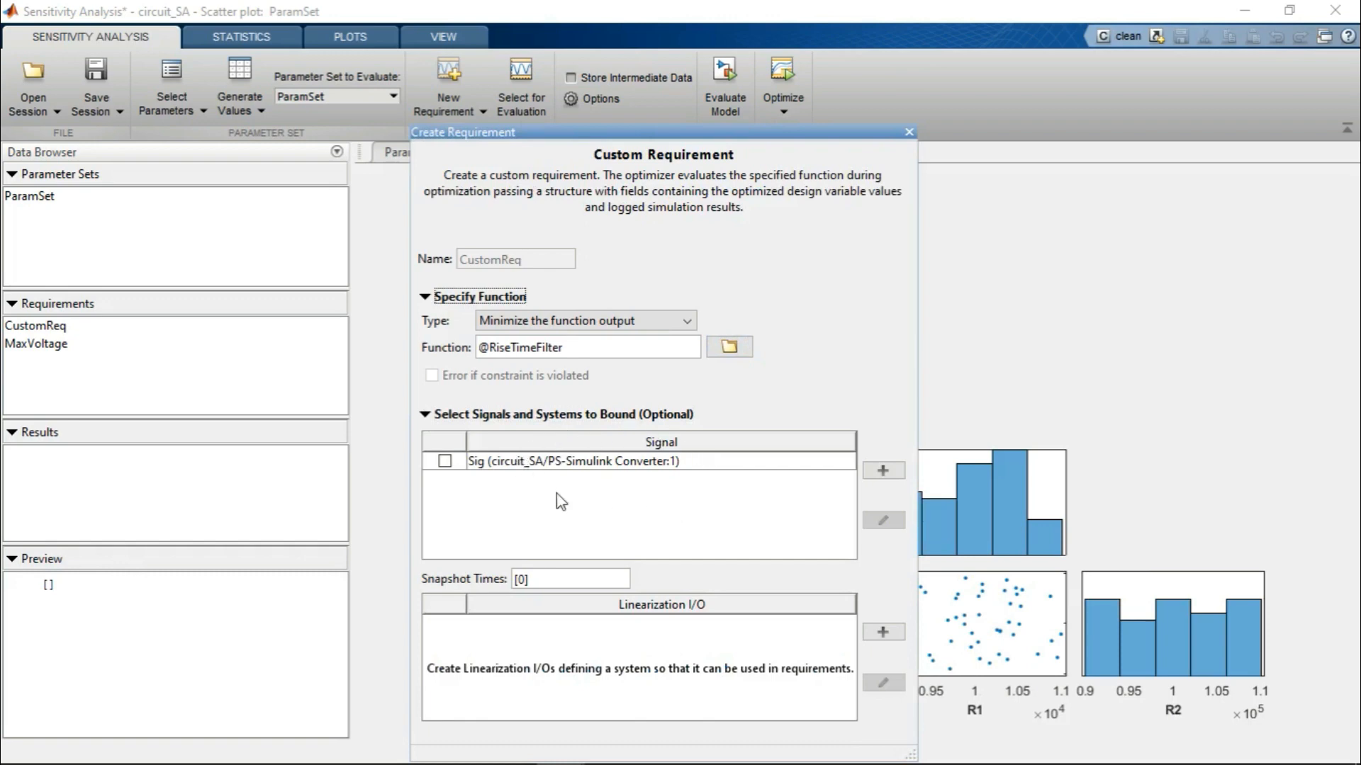
{"action": "left_click", "coordinate": [445, 461]}
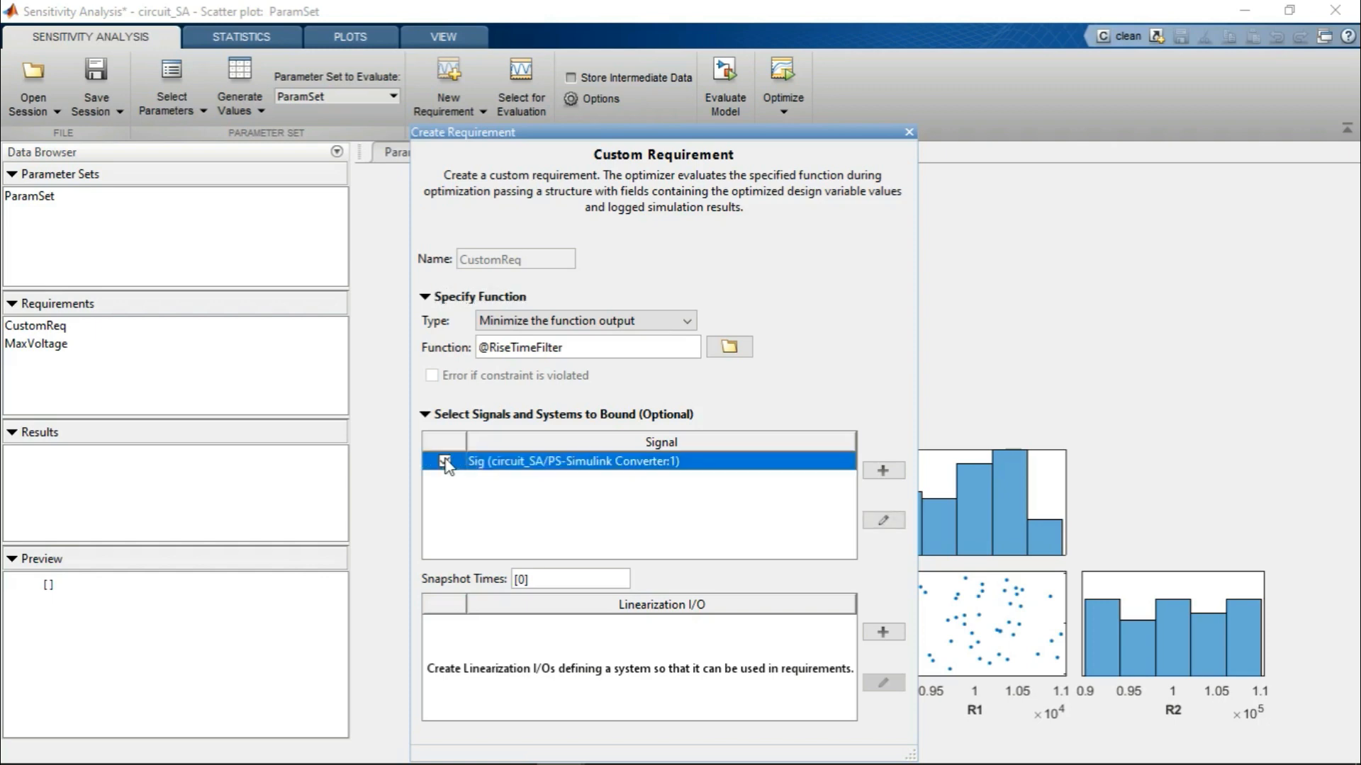
{"action": "left_click", "coordinate": [909, 132]}
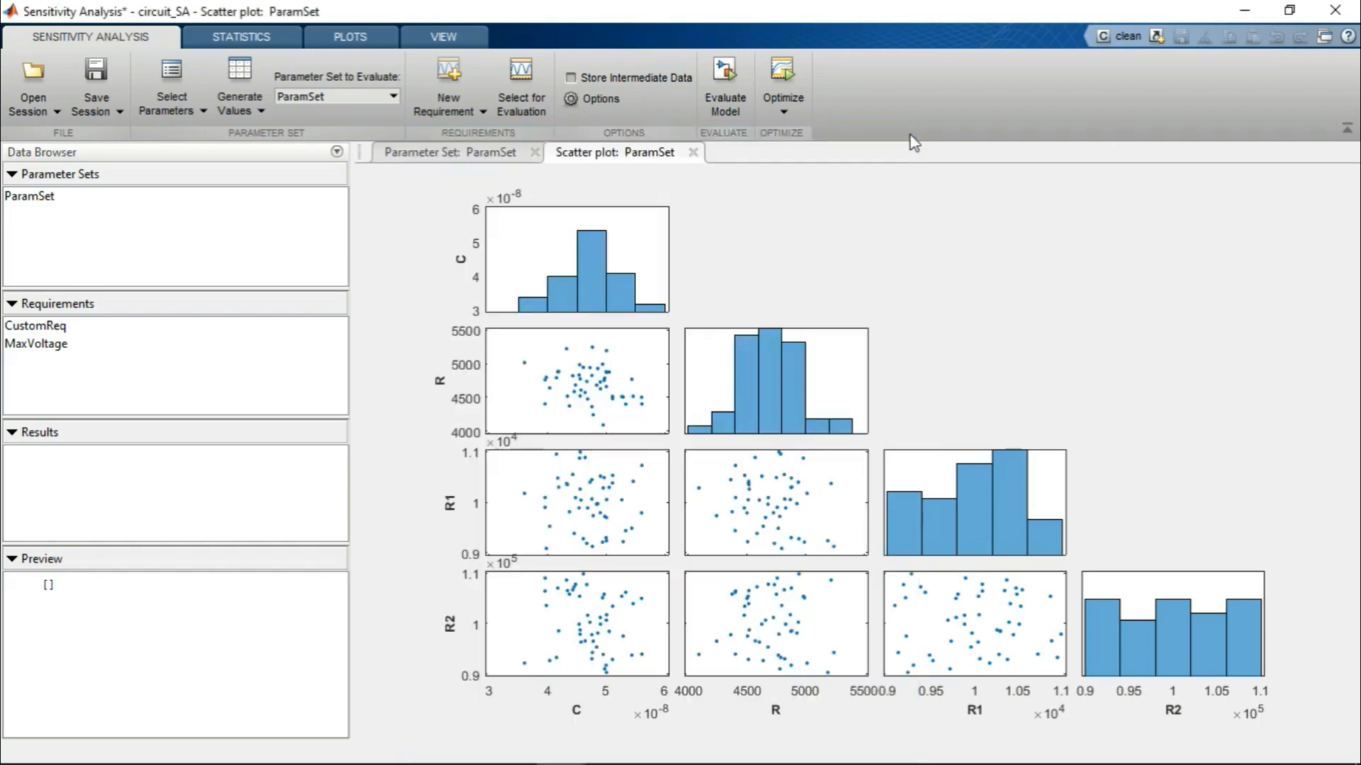
- Rename the CustomReq requirement as RiseTime
{"action": "left_click", "coordinate": [49, 323]}
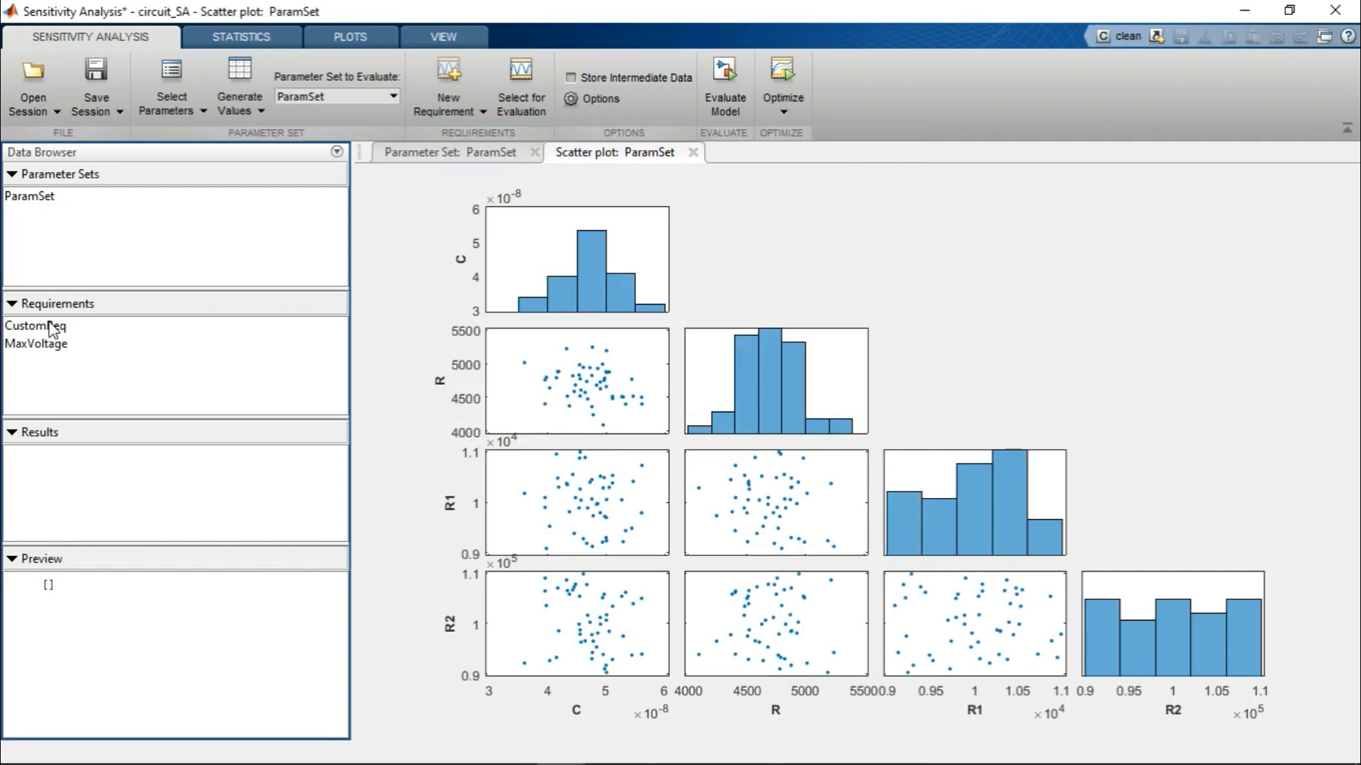
{"action": "right_click", "coordinate": [50, 326]}
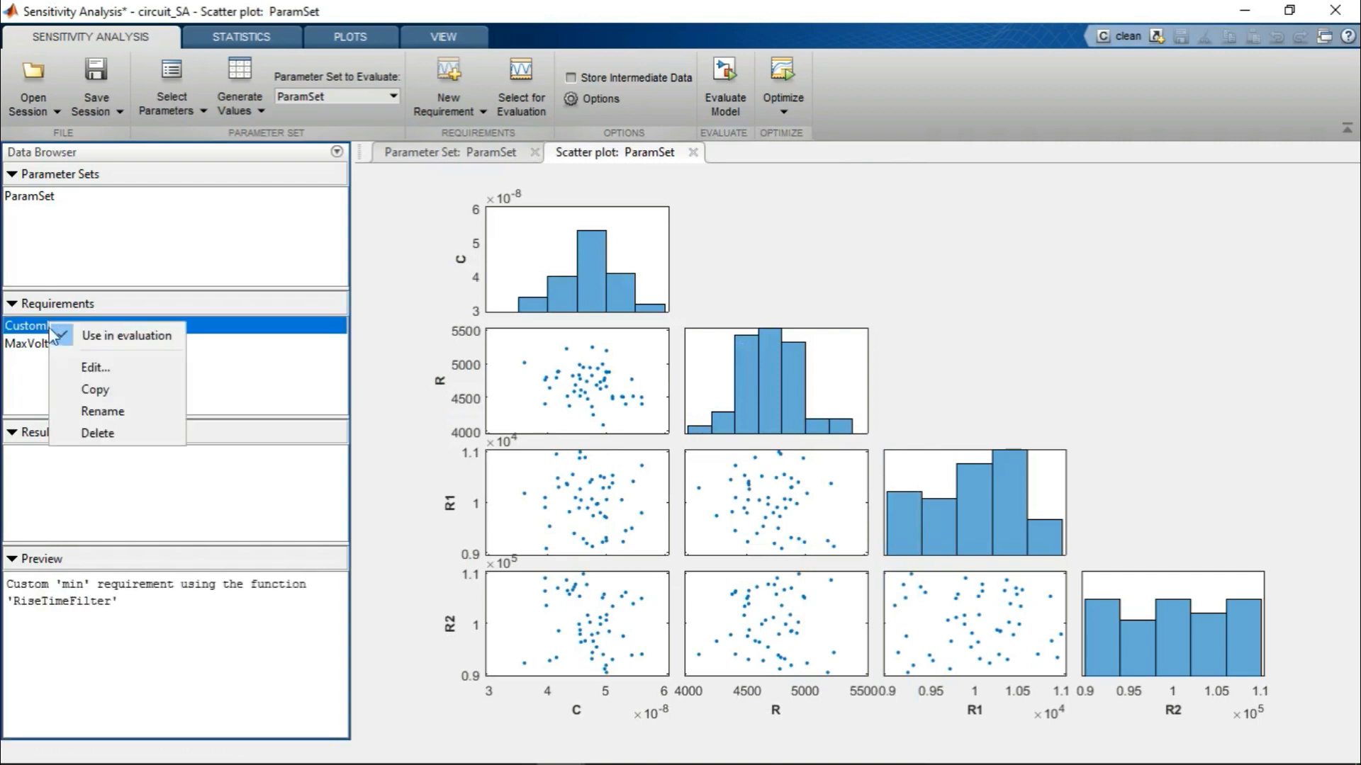
{"action": "left_click", "coordinate": [130, 412]}
{"action": "type", "text": "Risee"}
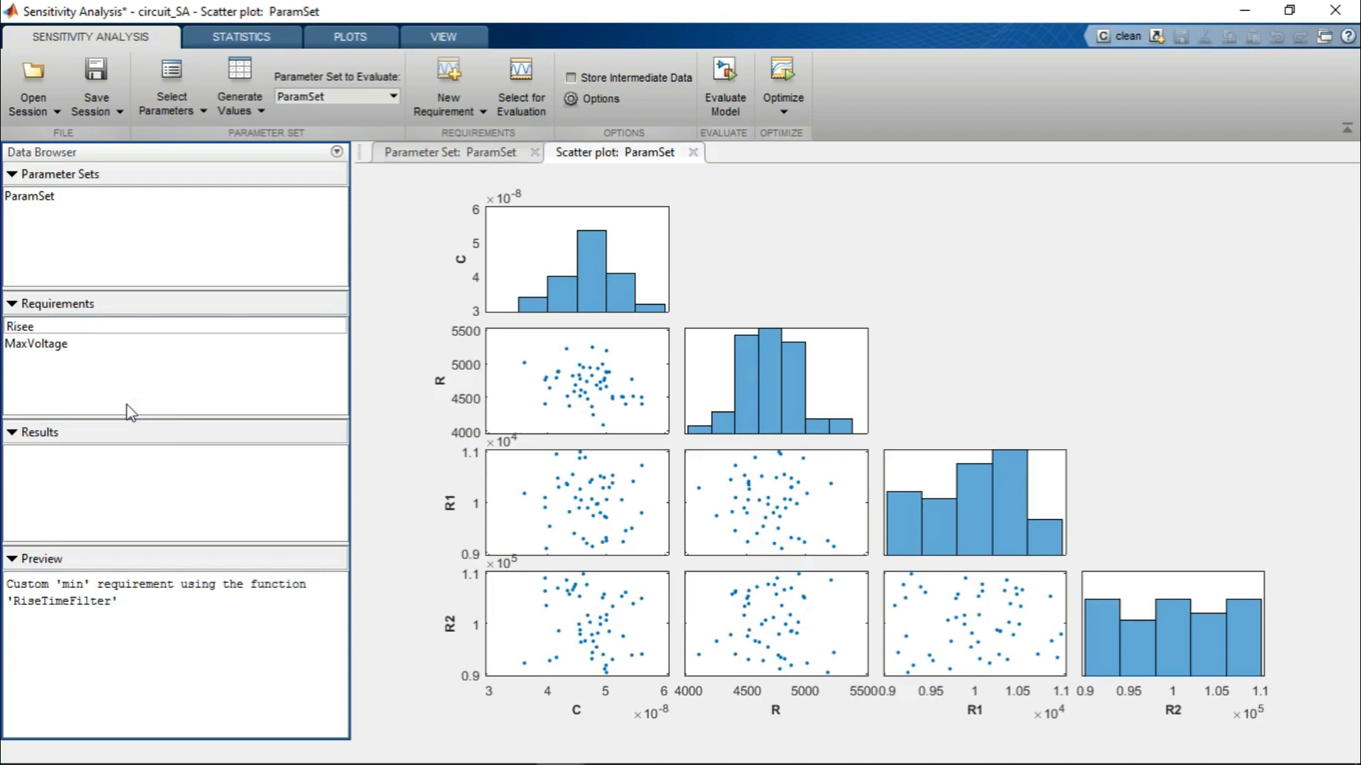
{"action": "key", "text": "BackSpace"}
{"action": "type", "text": "Time"}
{"action": "key", "text": "Return"}
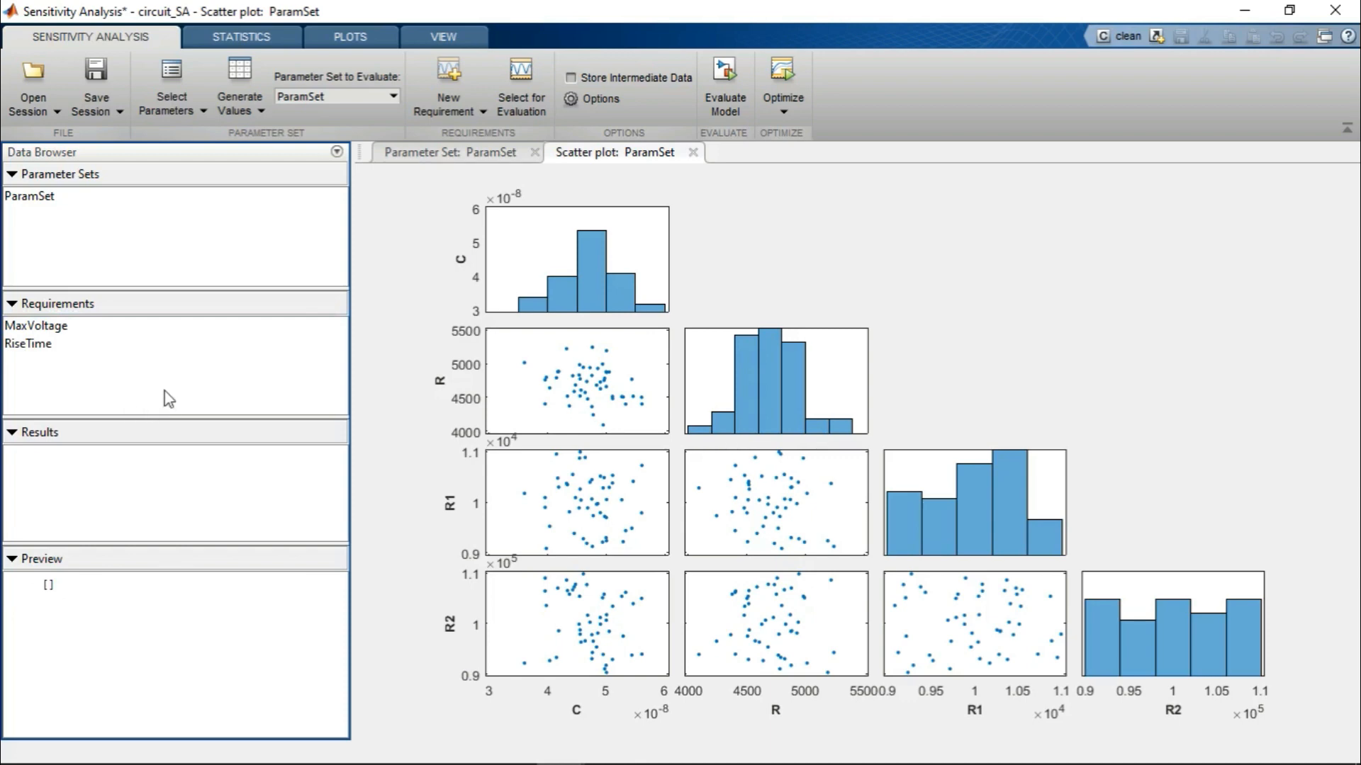
- Evaluate the model with ParamSet against both requirements and overlay linear fits on the result scatter plots
{"action": "left_click", "coordinate": [729, 78]}
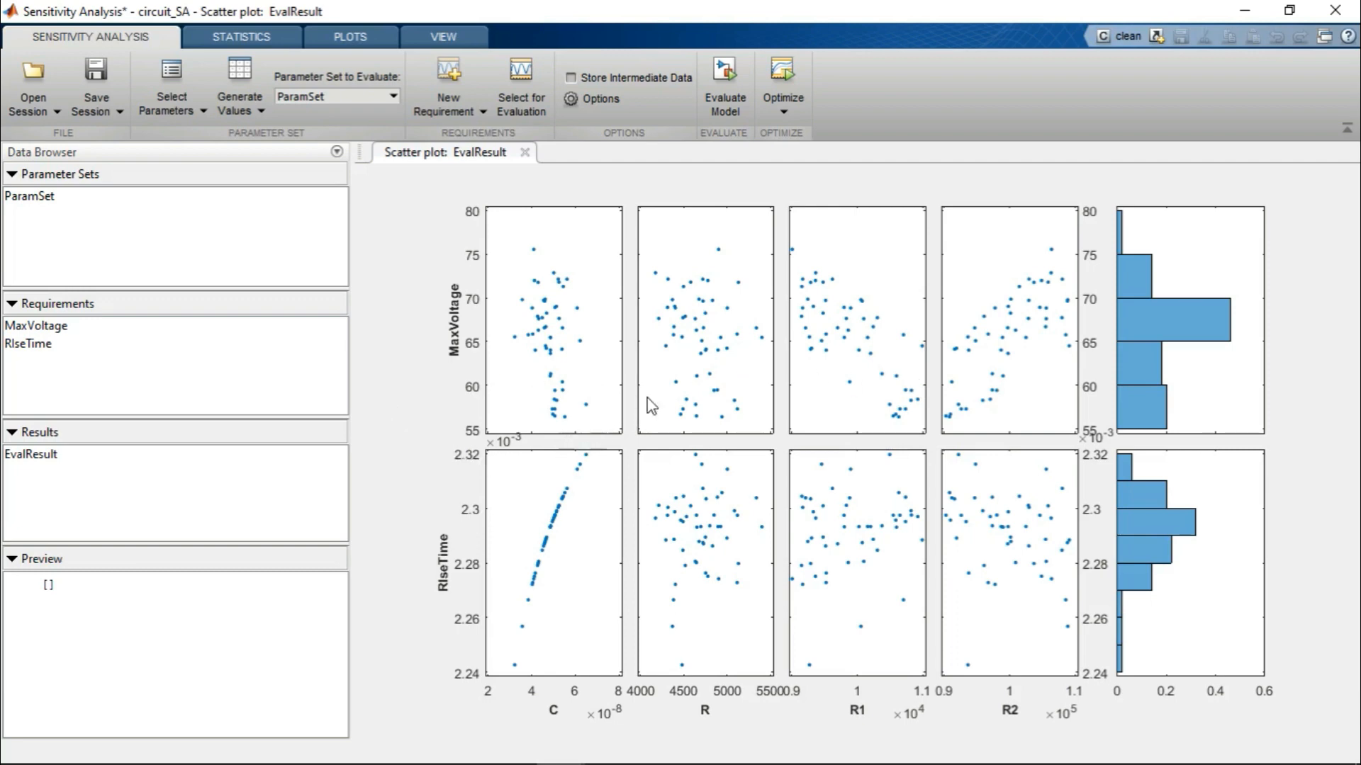
{"action": "right_click", "coordinate": [721, 352]}
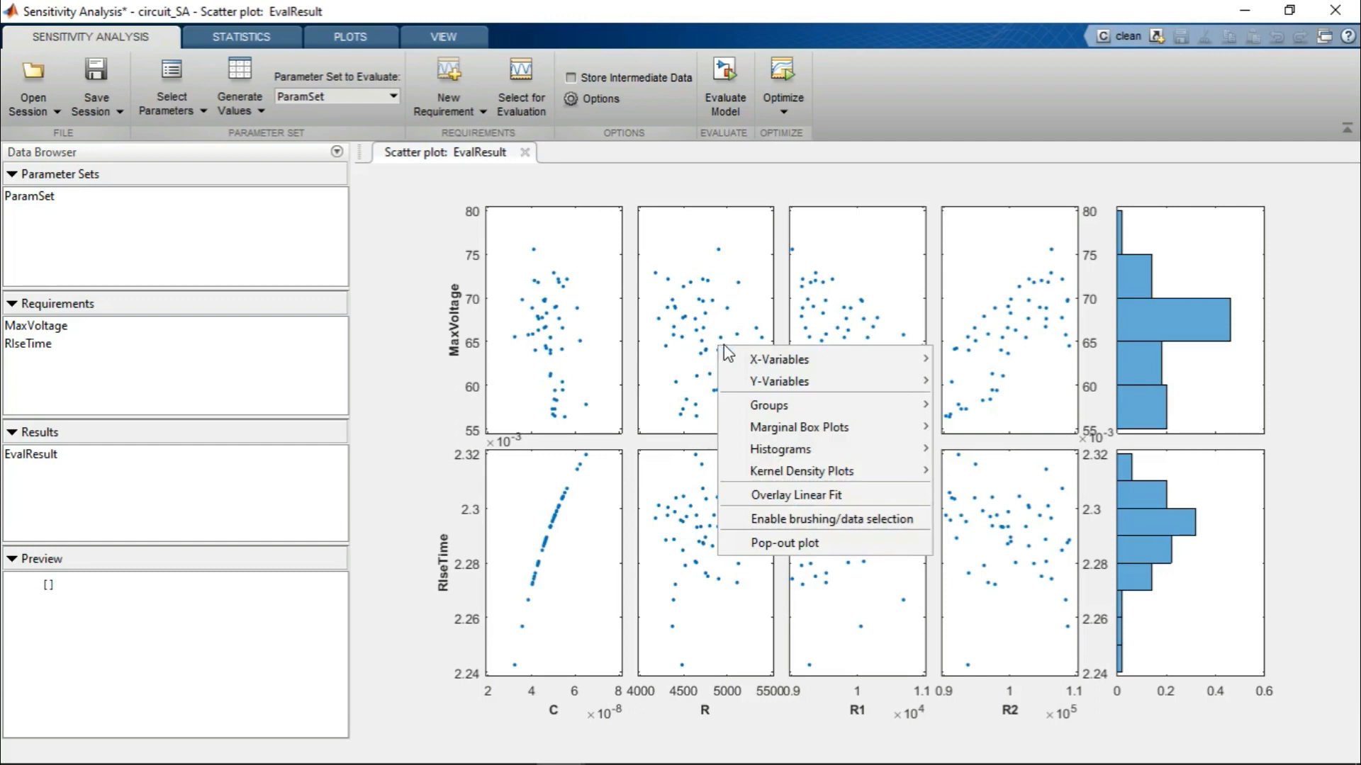
{"action": "left_click", "coordinate": [790, 499]}
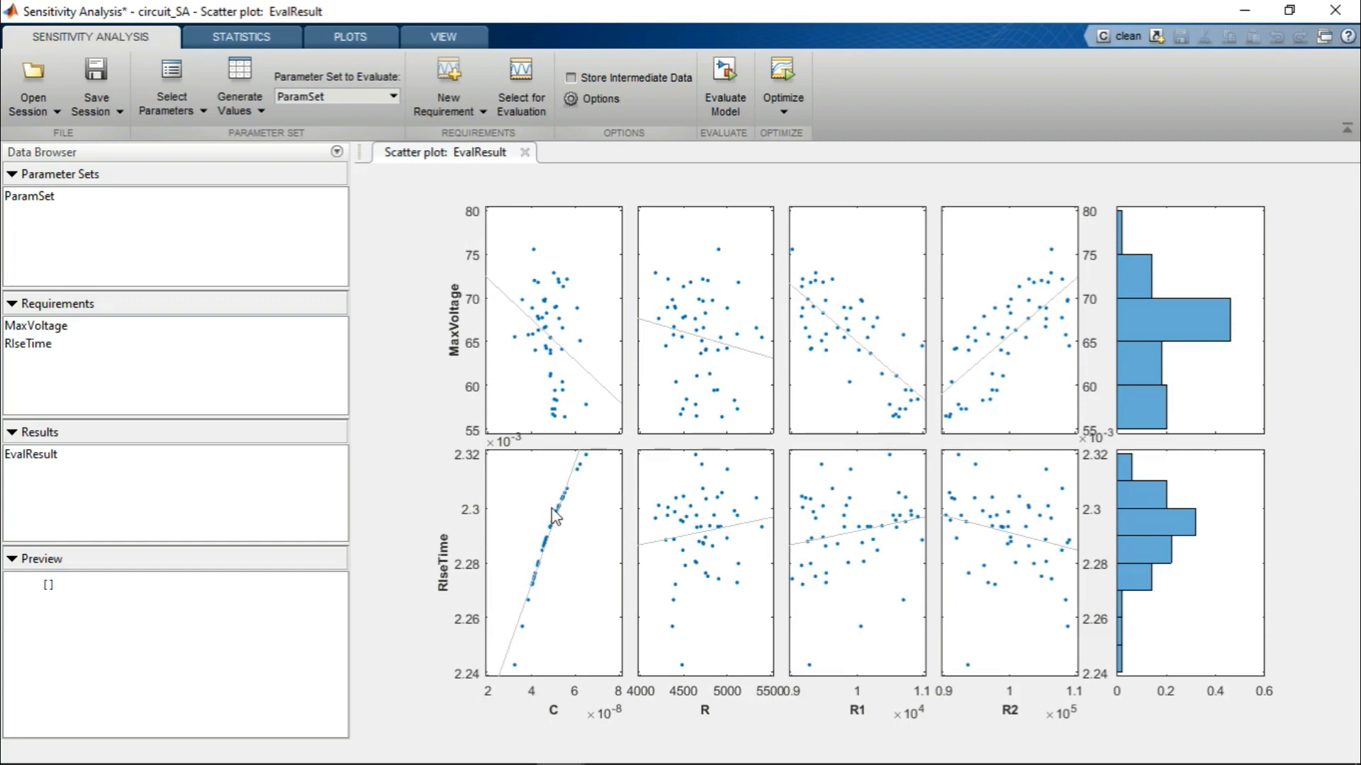
- Compute linear correlation, standardized regression and partial correlation statistics for EvalResult, and compare the tornado plot with the scatter plot
{"action": "left_click", "coordinate": [287, 30]}
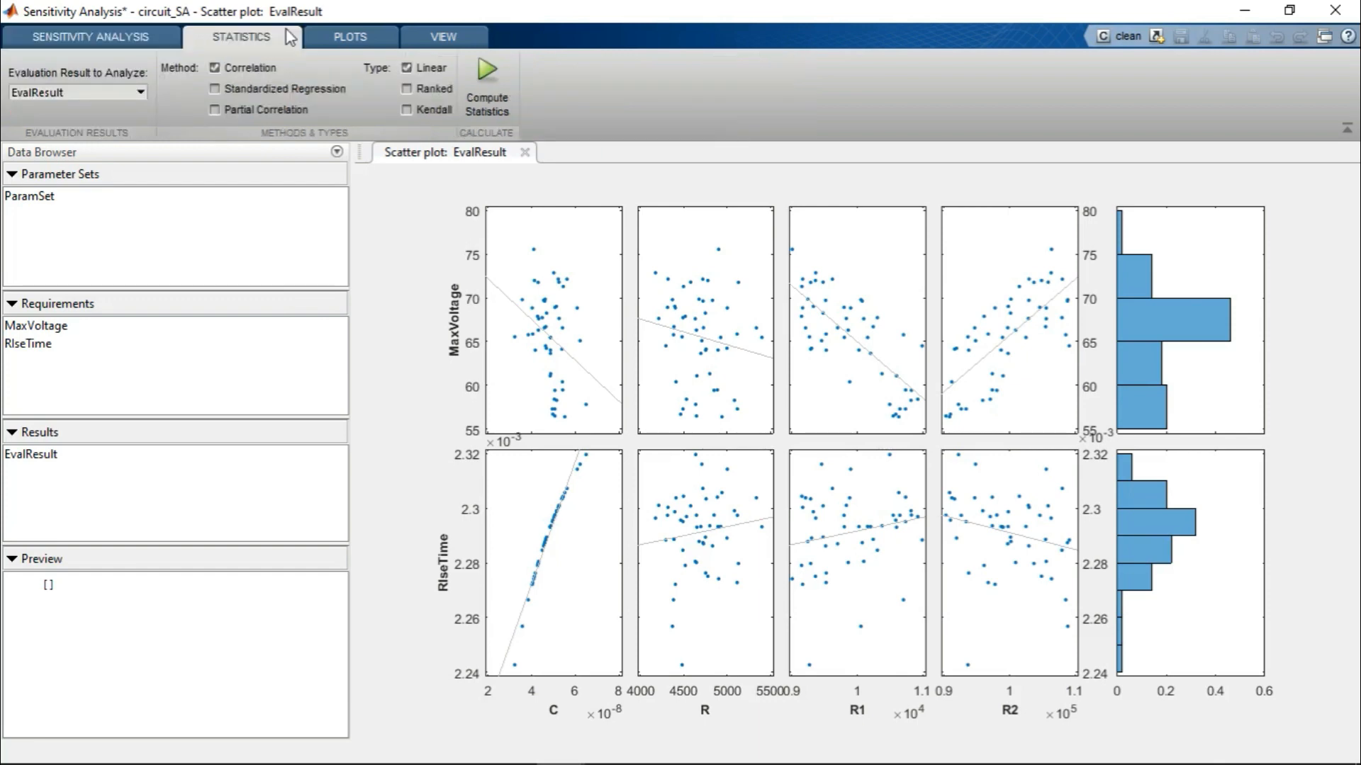
{"action": "left_click", "coordinate": [241, 86]}
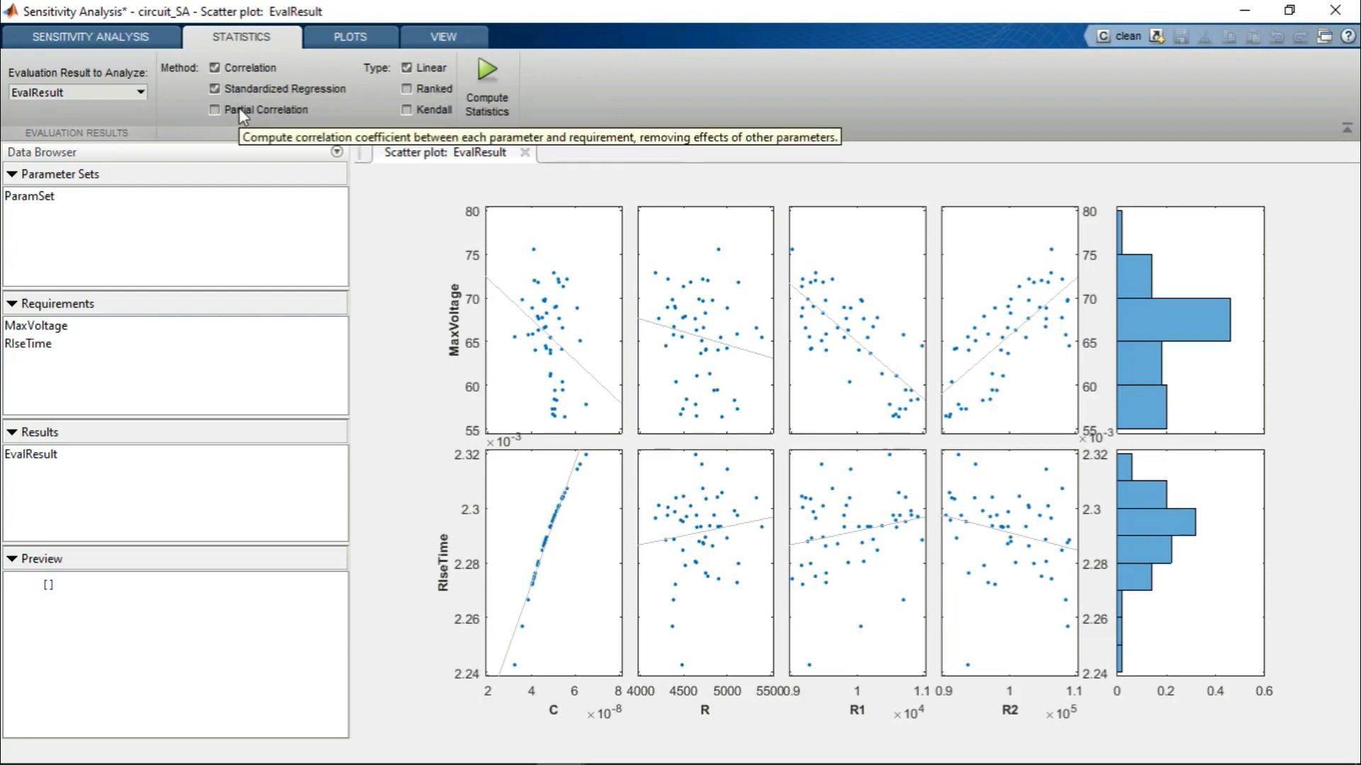
{"action": "left_click", "coordinate": [240, 110]}
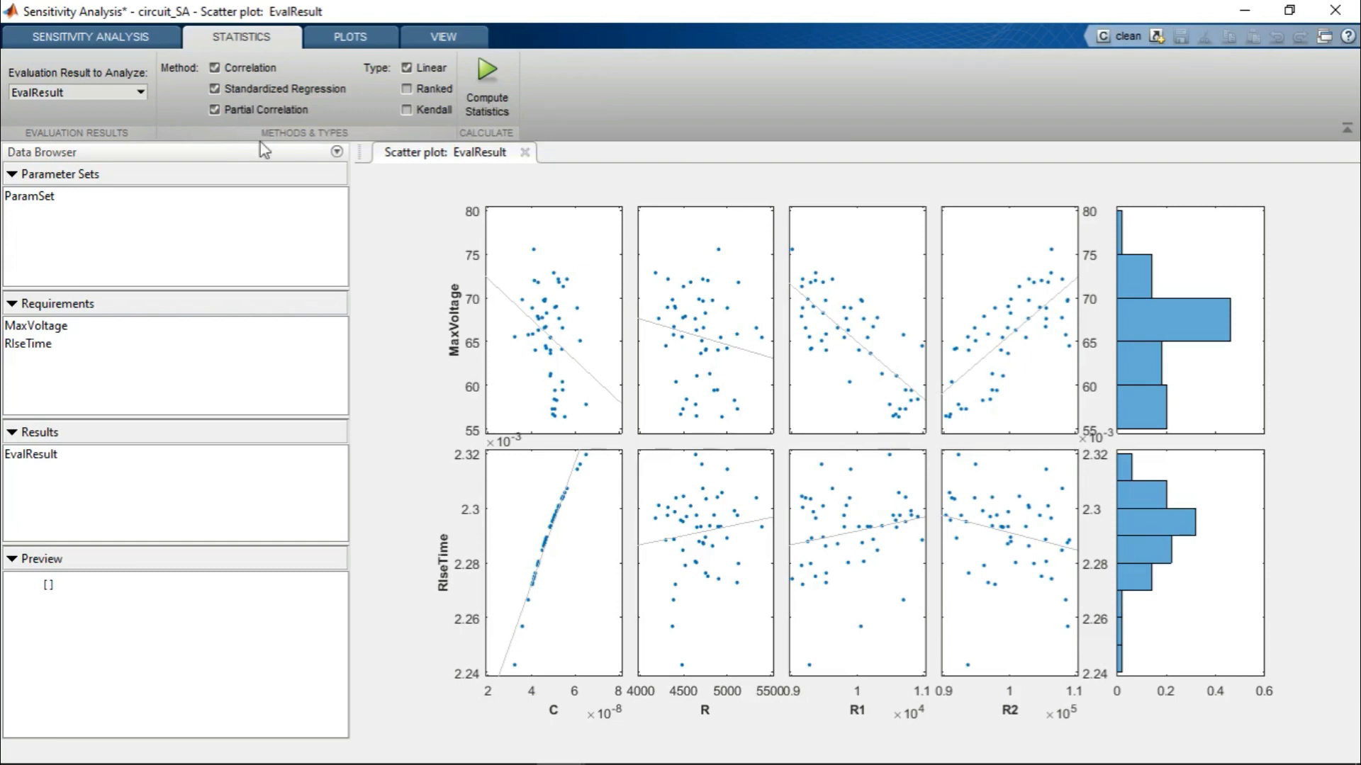
{"action": "left_click", "coordinate": [489, 71]}
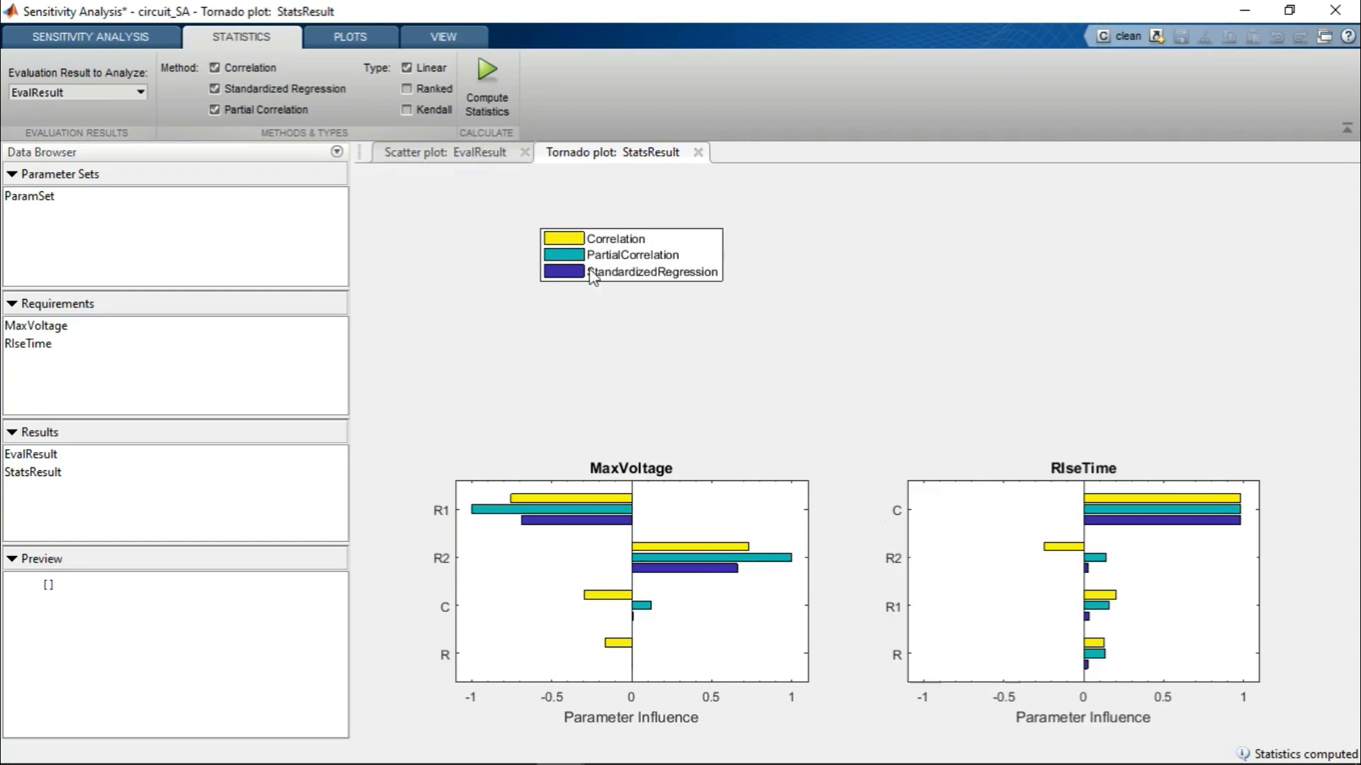
{"action": "left_click", "coordinate": [461, 157]}
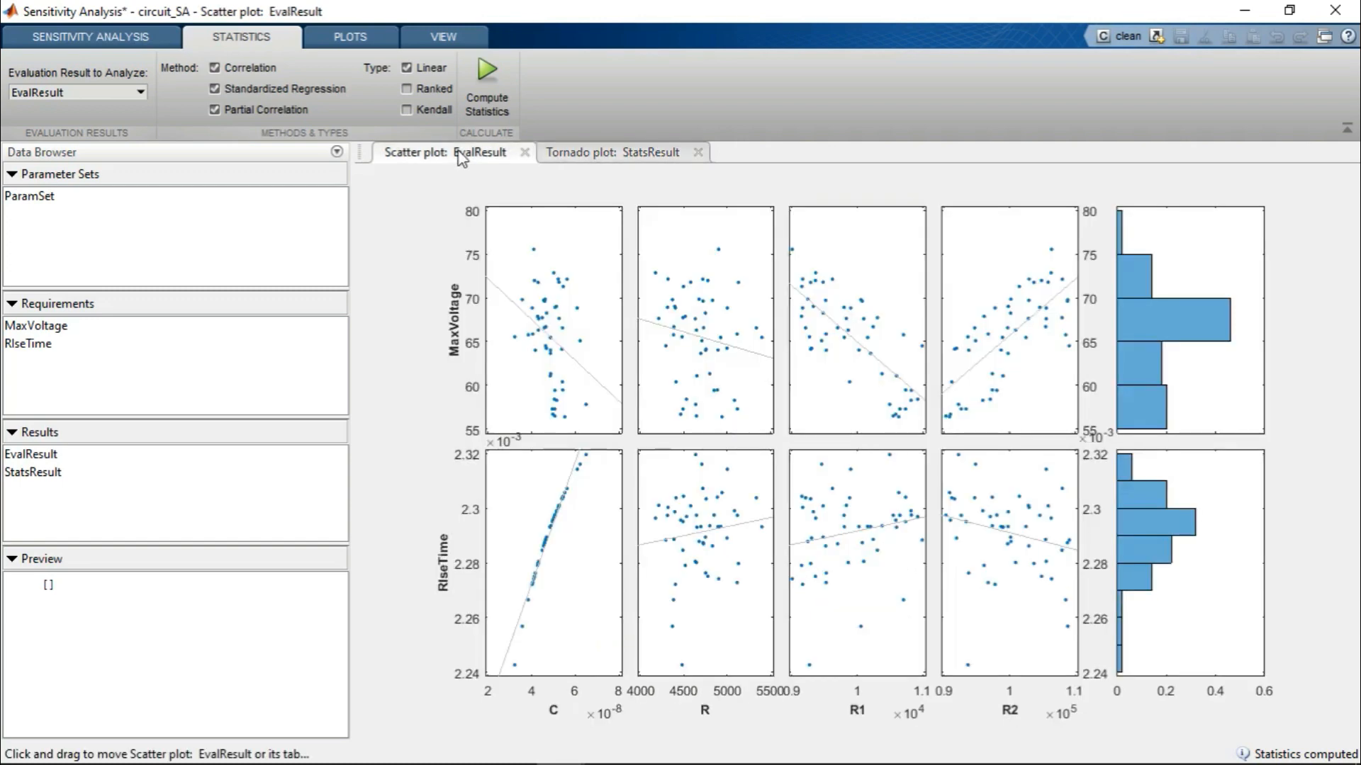
{"action": "left_click", "coordinate": [642, 162]}
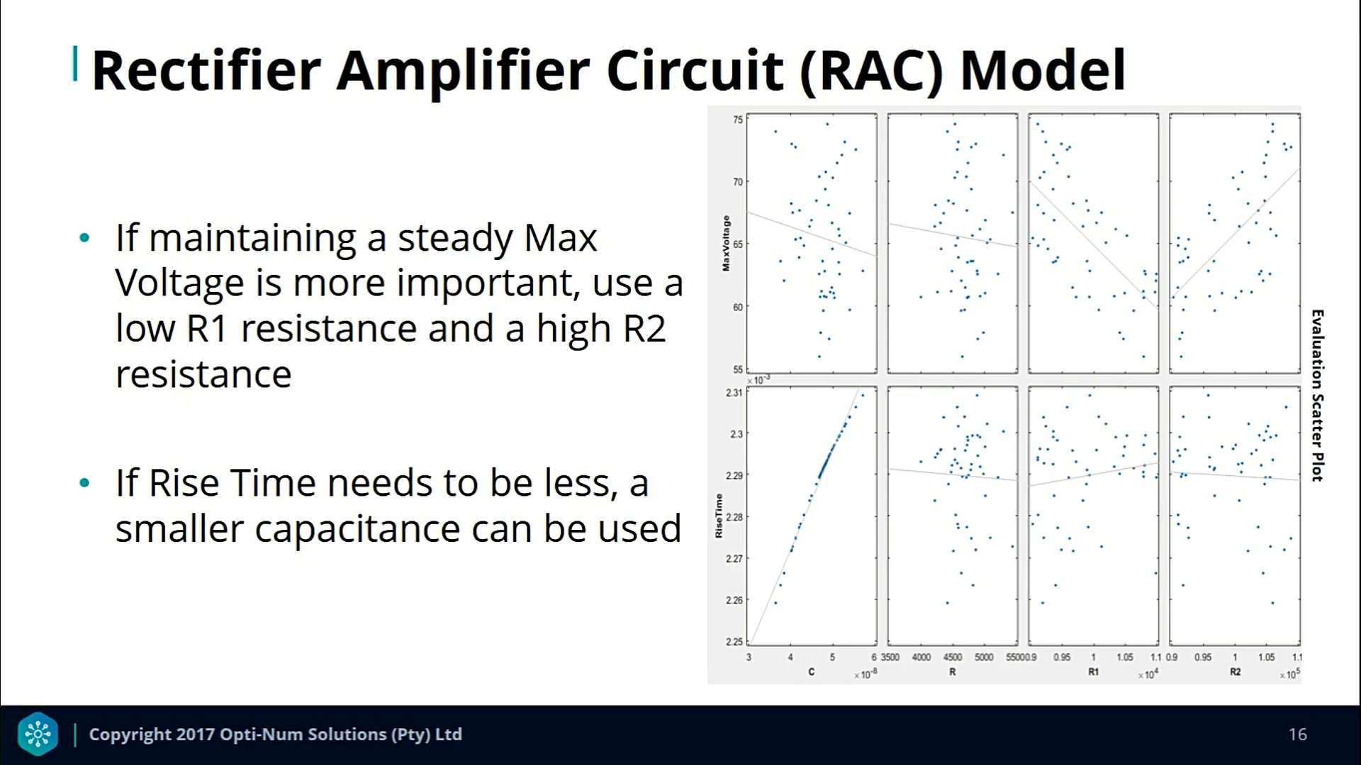
{"action": "key", "text": "Right"}
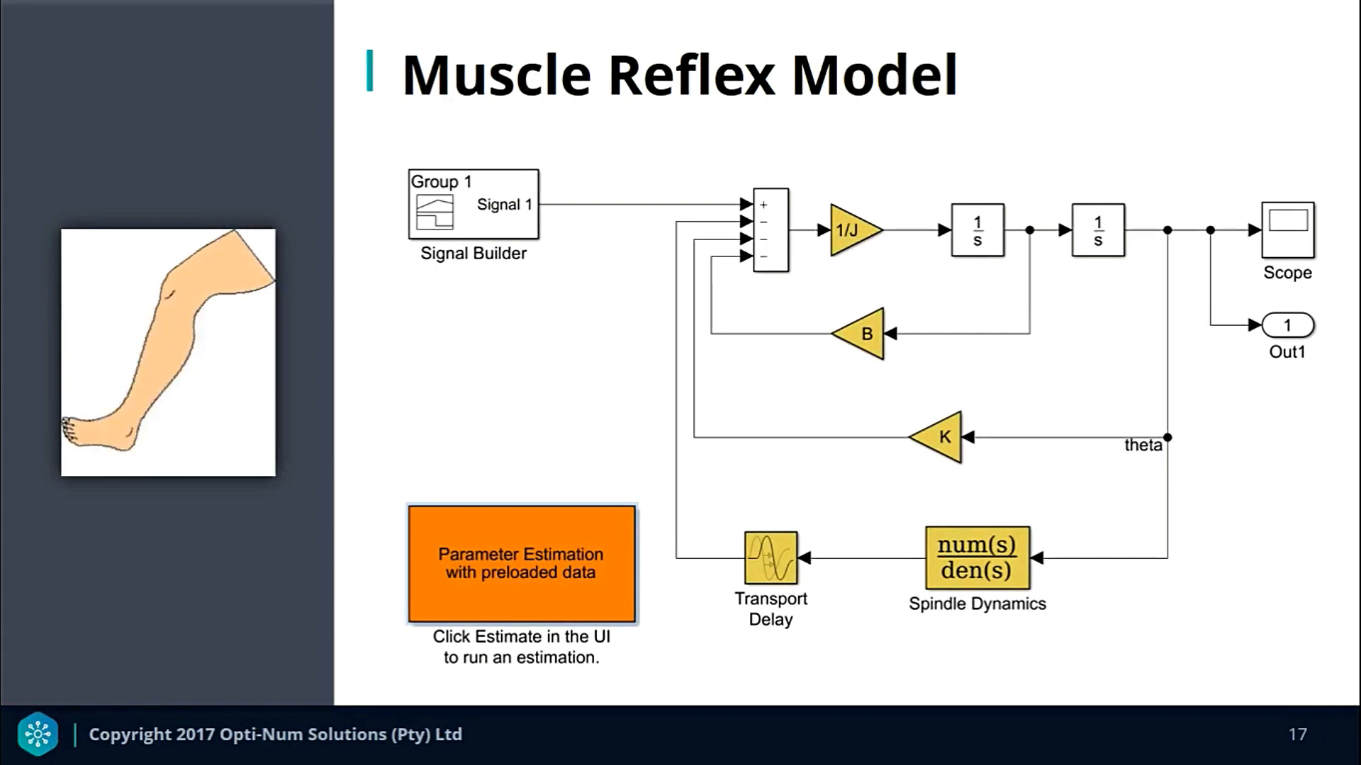
{"action": "key", "text": "Right"}
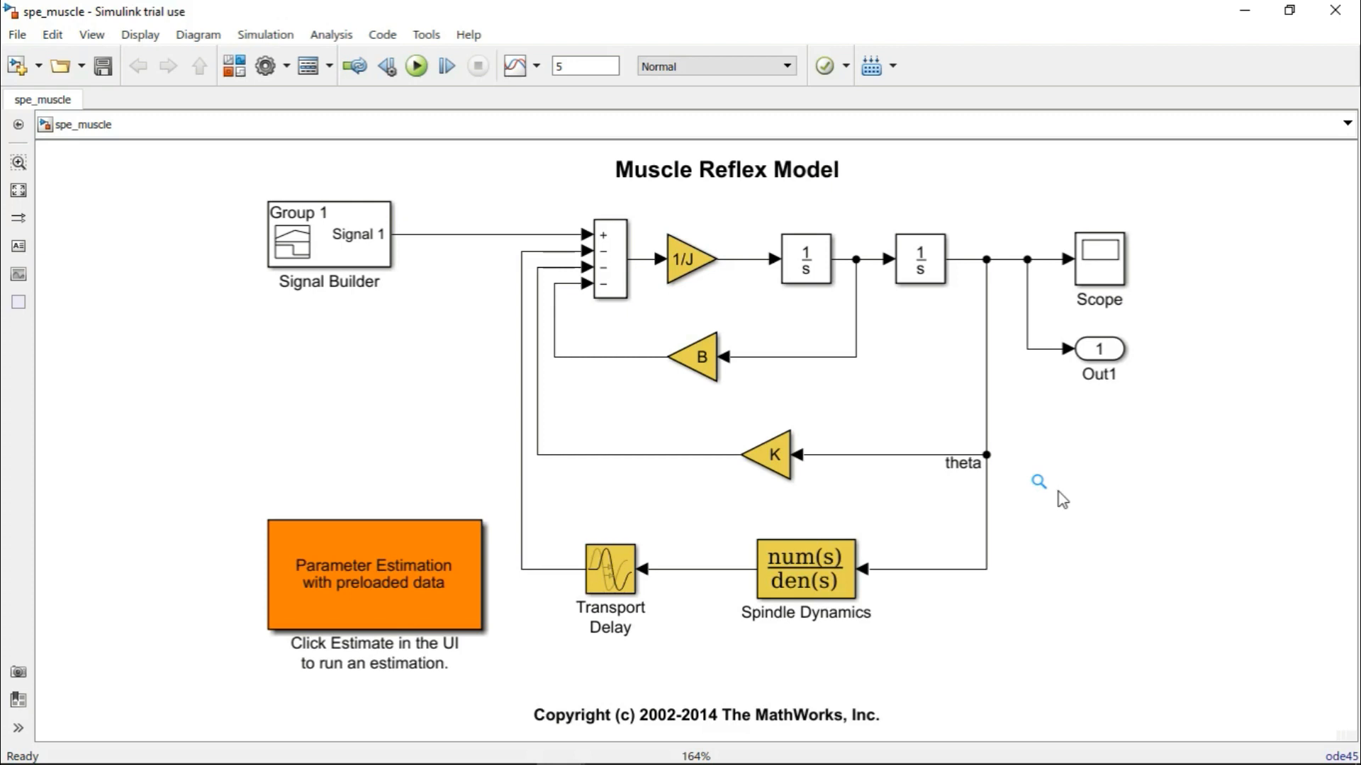
- Open the preloaded parameter estimation session of the spe_muscle model, maximize it and plot the simulated model response against the measured data
{"action": "left_click", "coordinate": [365, 577]}
{"action": "double_click", "coordinate": [389, 571]}
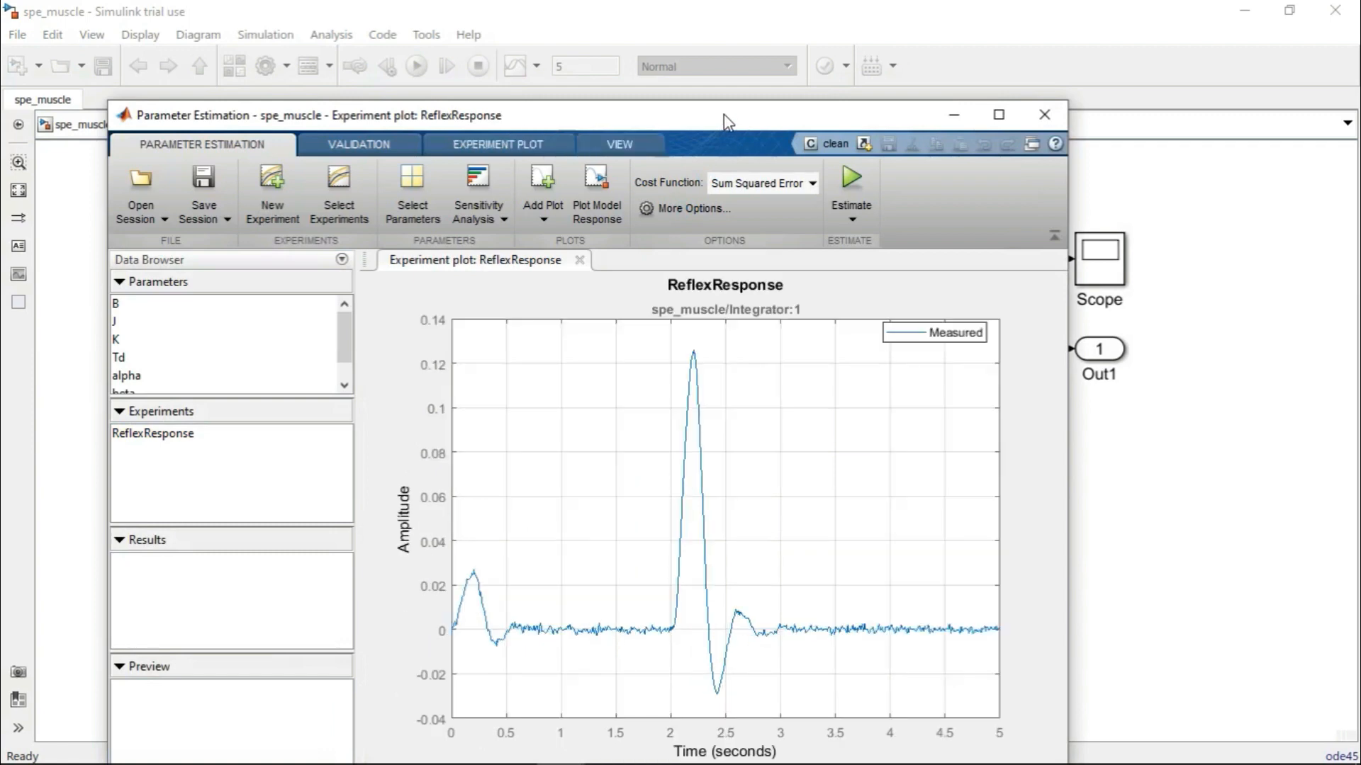
{"action": "double_click", "coordinate": [724, 113]}
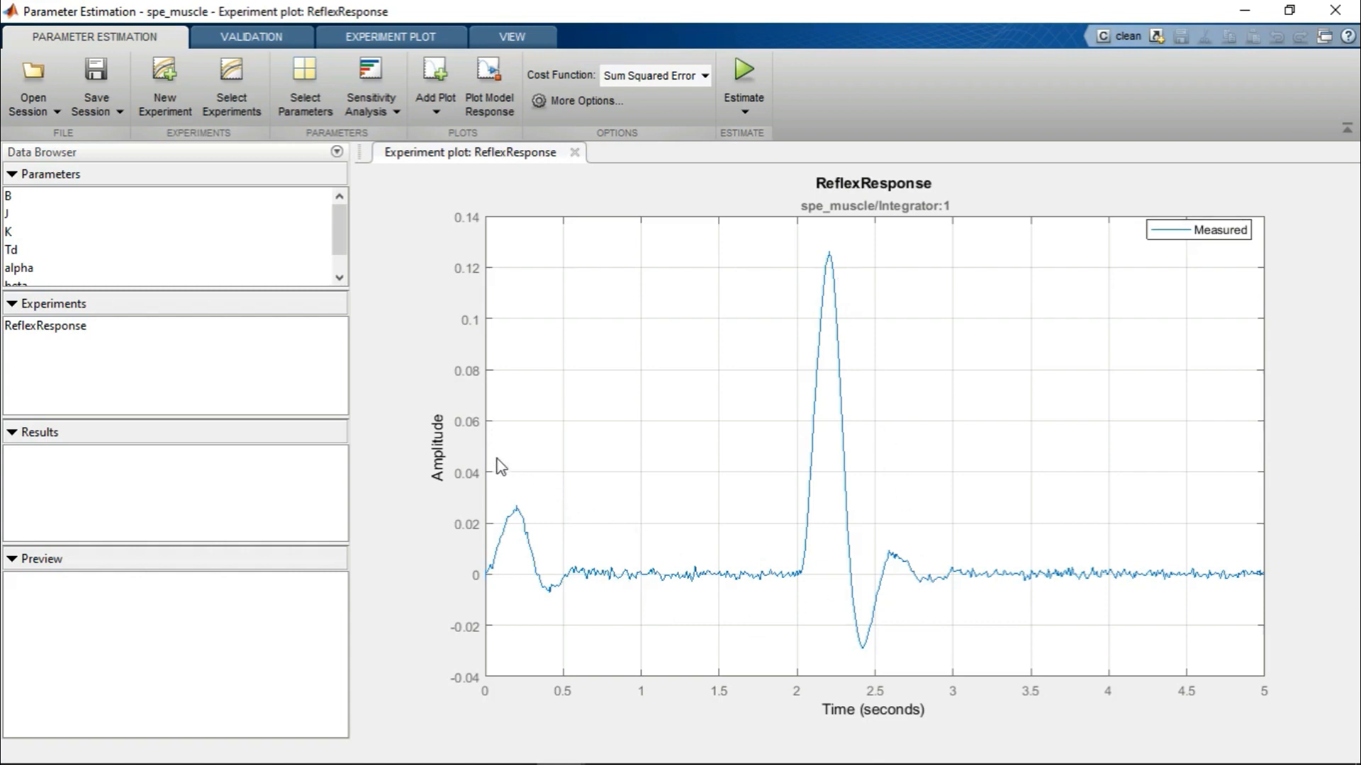
{"action": "left_click", "coordinate": [498, 75]}
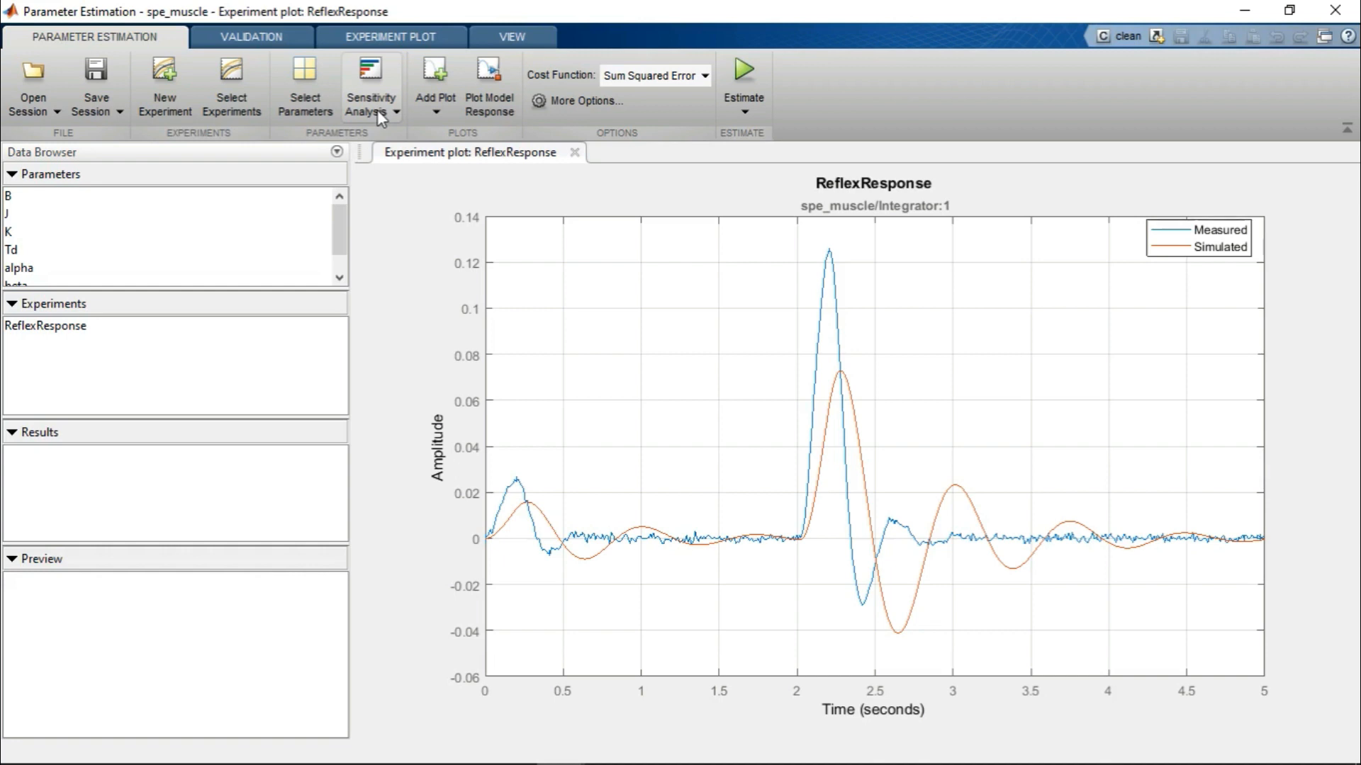
- Export the ReflexResponse experiment and all seven parameters to a sensitivity analysis session and maximize it
{"action": "left_click", "coordinate": [393, 101]}
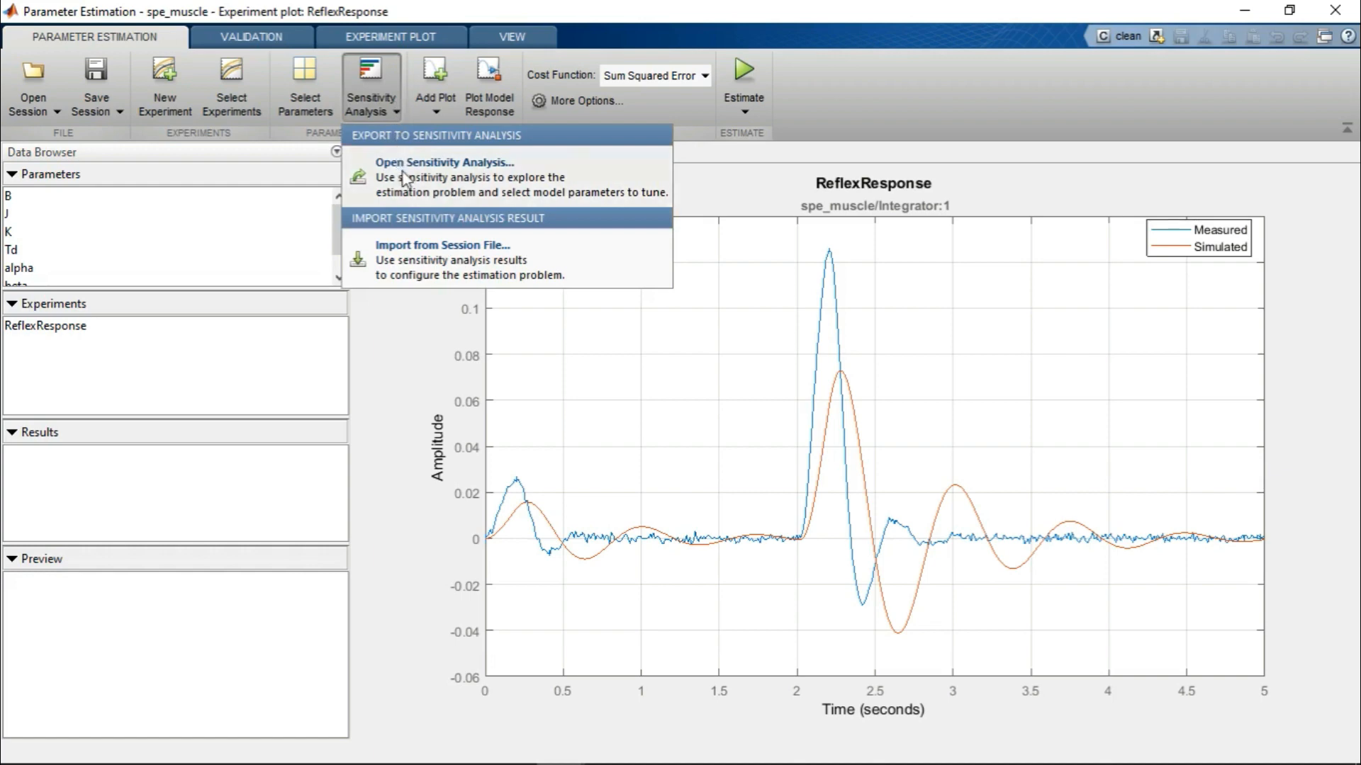
{"action": "left_click", "coordinate": [405, 177]}
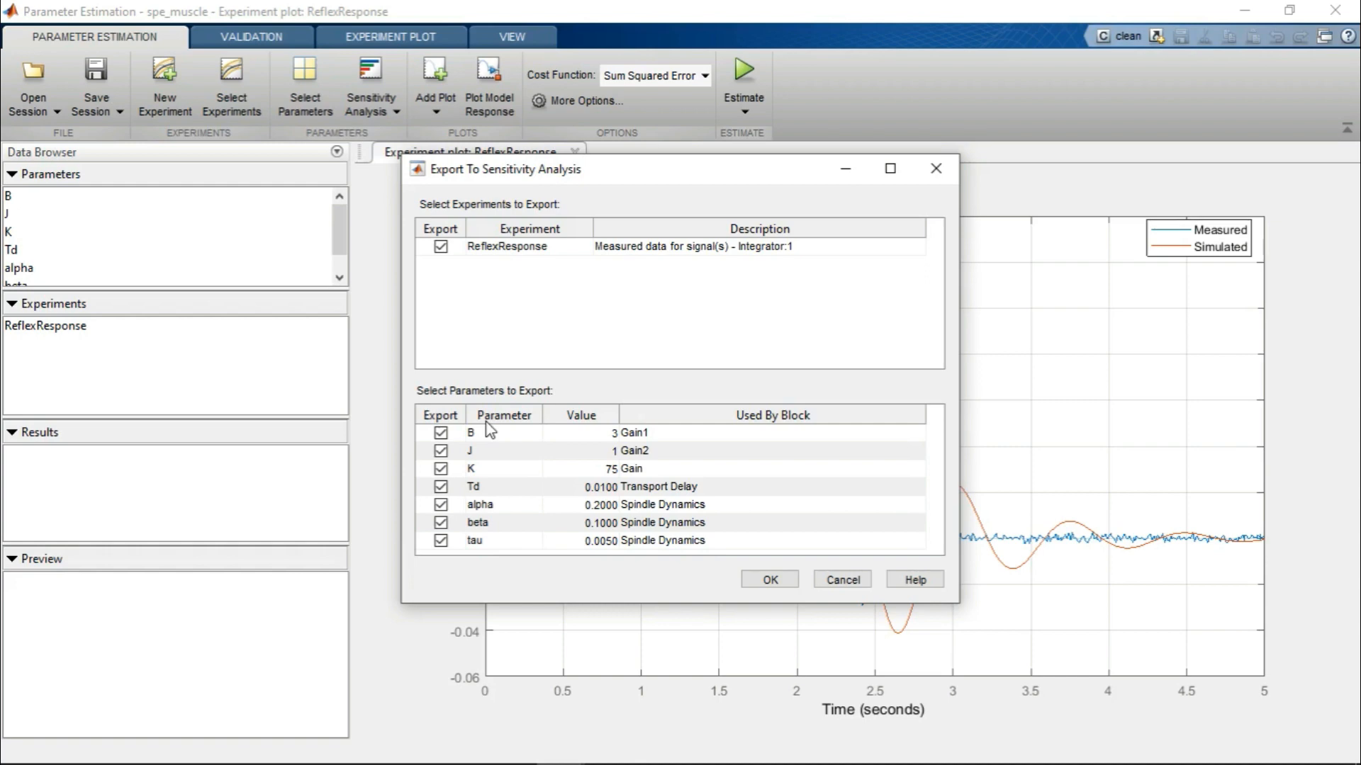
{"action": "left_click", "coordinate": [776, 582]}
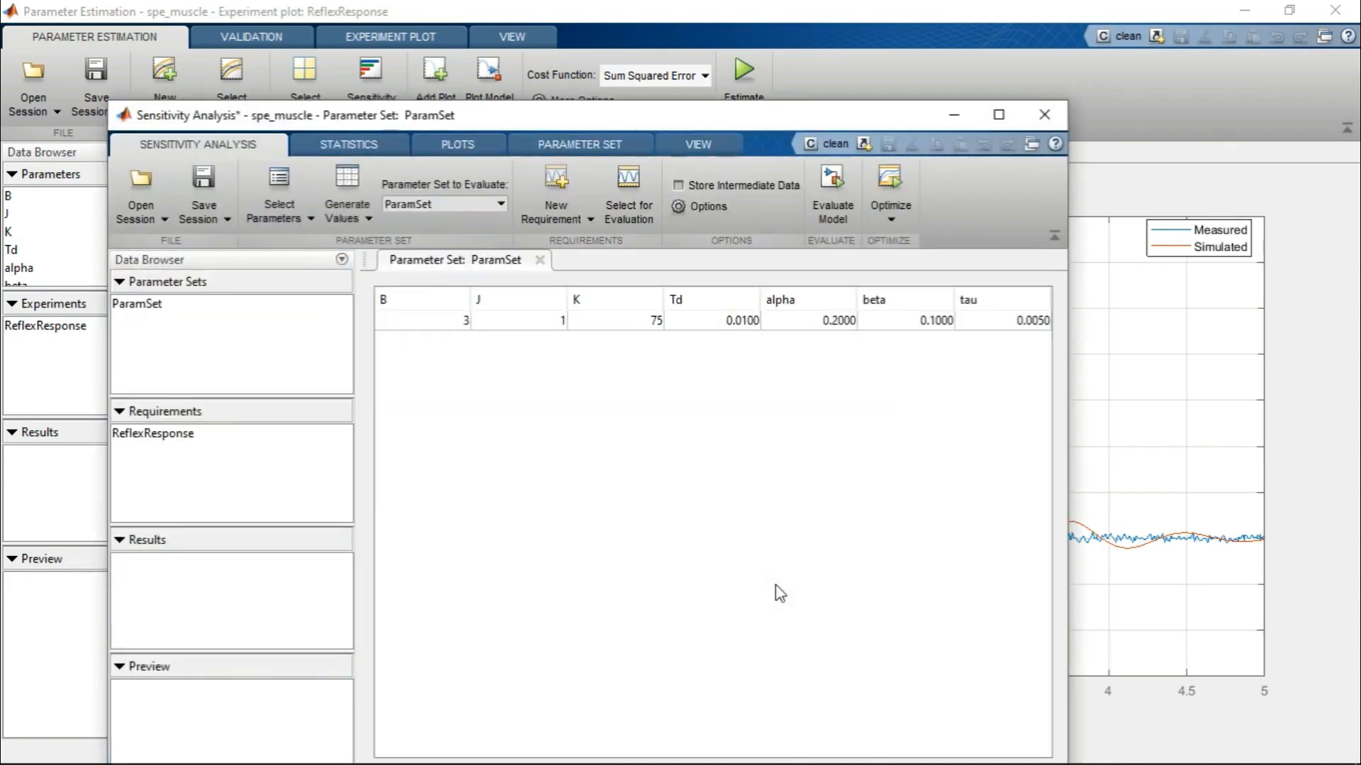
{"action": "left_click", "coordinate": [999, 115]}
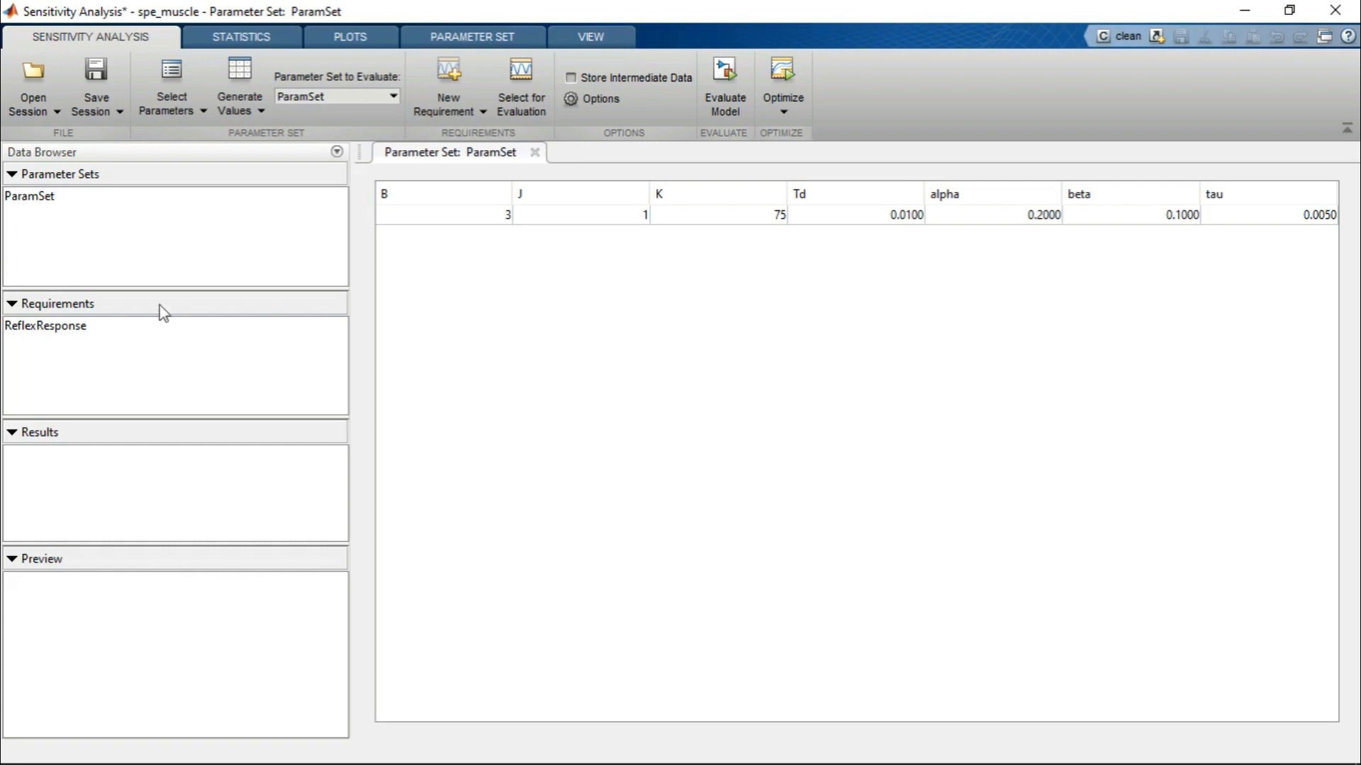
- Generate 50 random samples for ParamSet, overwriting the previous parameter values
{"action": "left_click", "coordinate": [261, 105]}
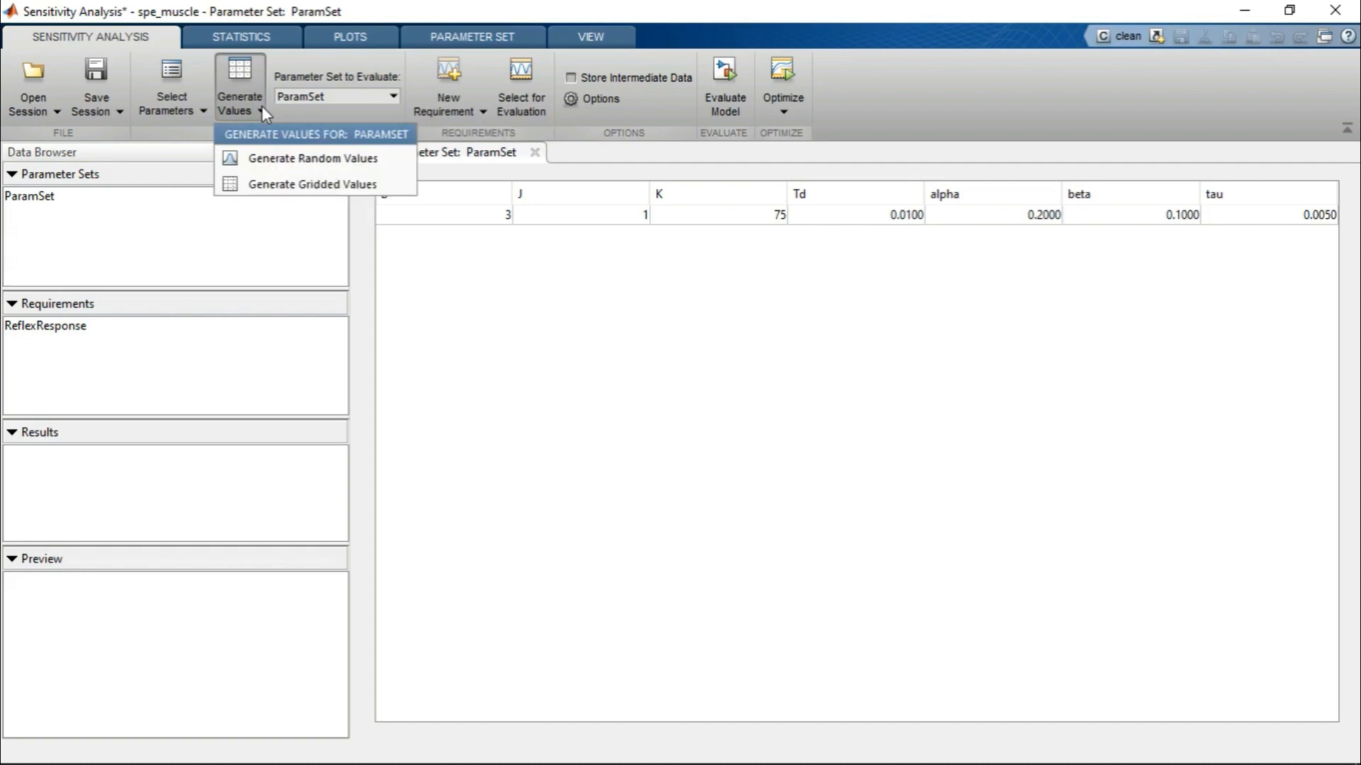
{"action": "left_click", "coordinate": [265, 158]}
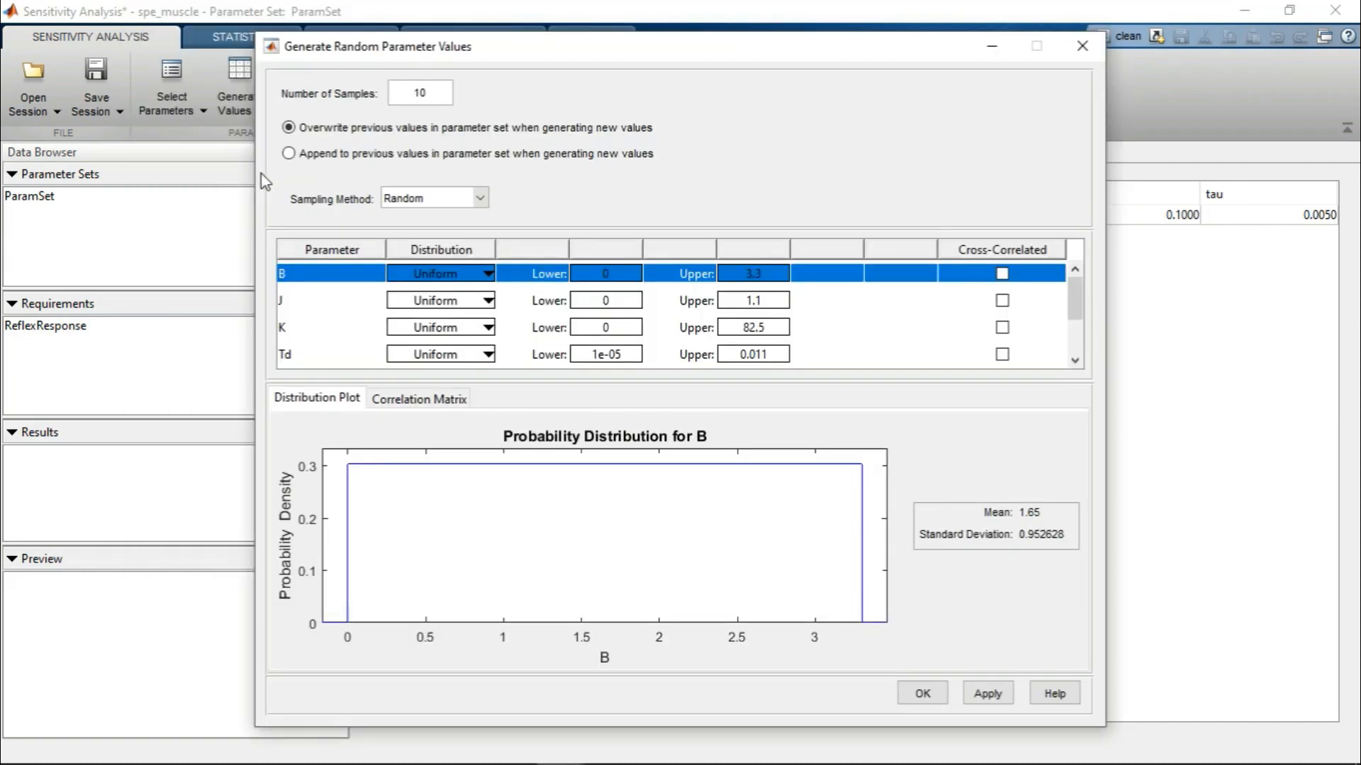
{"action": "left_click", "coordinate": [433, 95]}
{"action": "key", "text": "BackSpace"}
{"action": "key", "text": "BackSpace"}
{"action": "type", "text": "50"}
{"action": "left_click", "coordinate": [922, 696]}
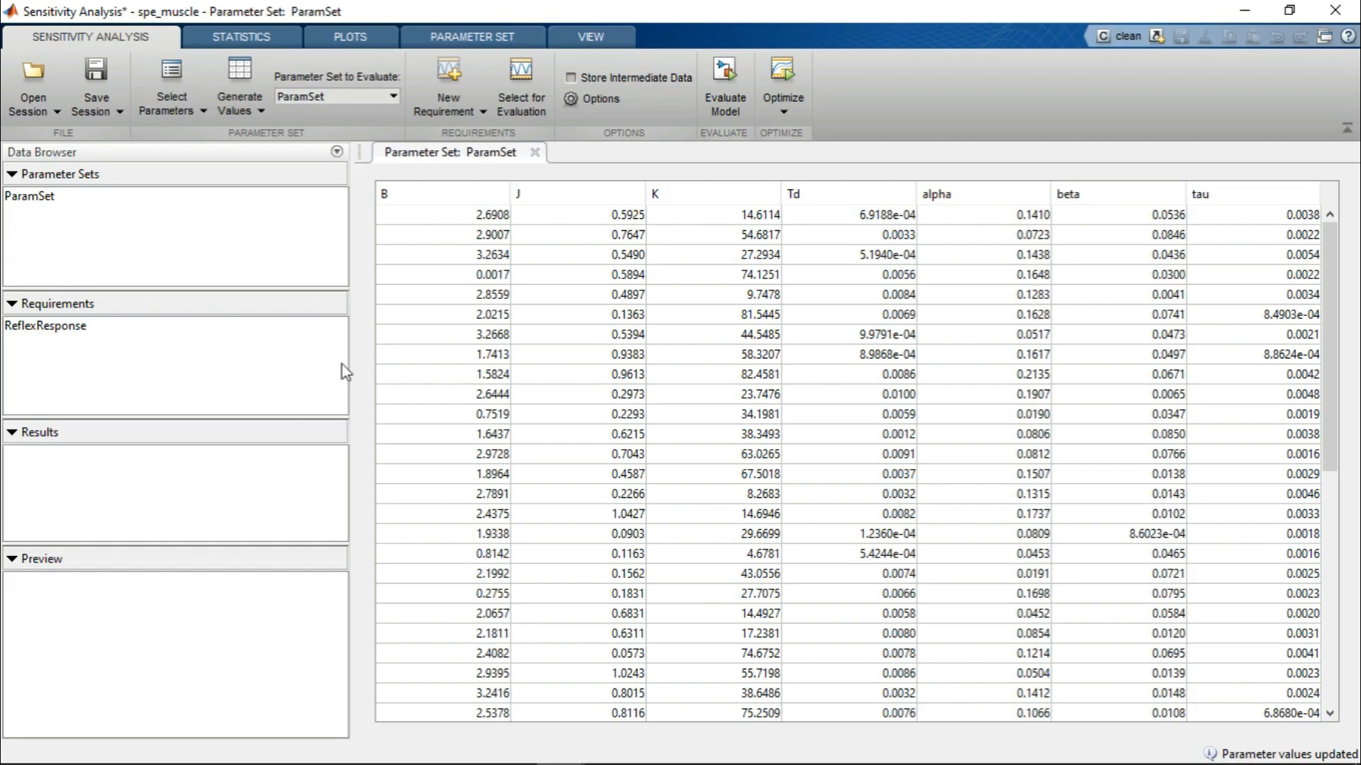
- Evaluate the model with ParamSet and brush the points with the lowest ReflexResponse values in the B scatter plot
{"action": "left_click", "coordinate": [739, 79]}
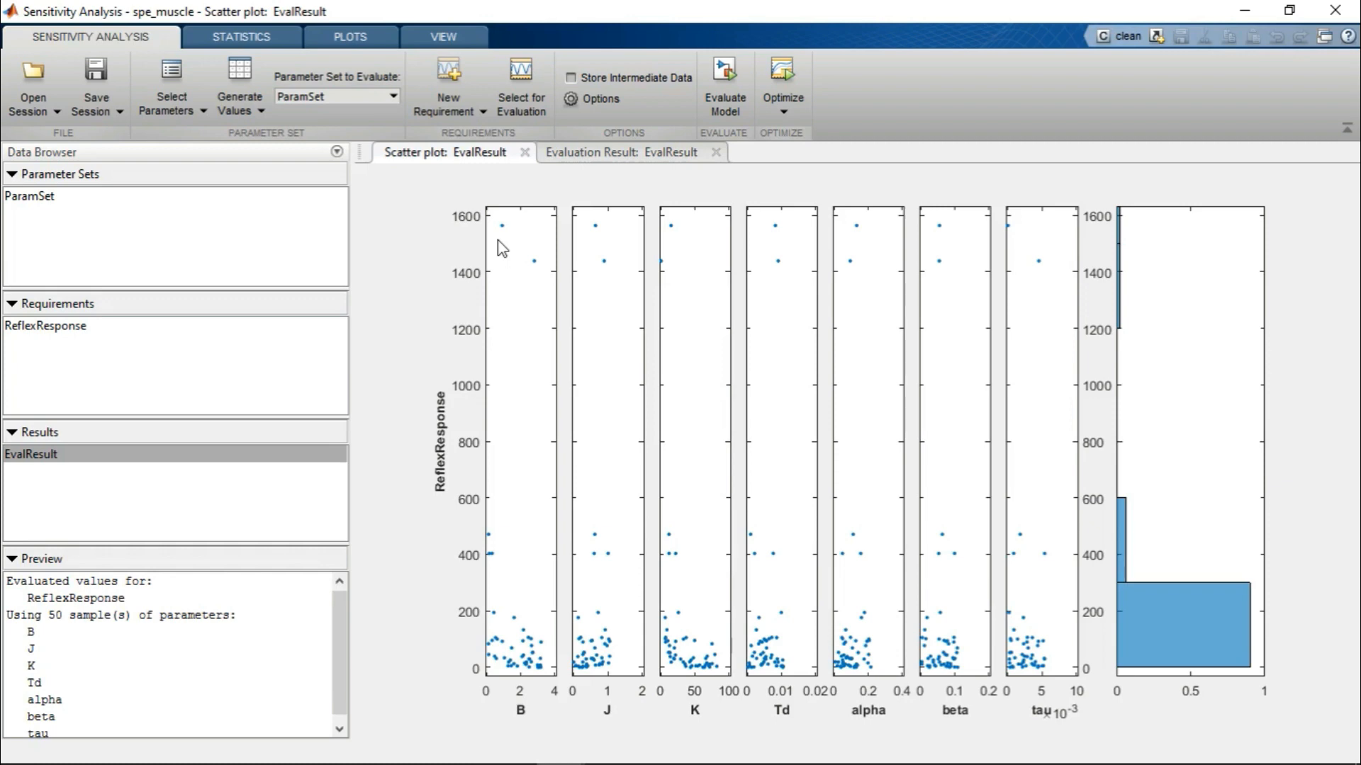
{"action": "right_click", "coordinate": [508, 357]}
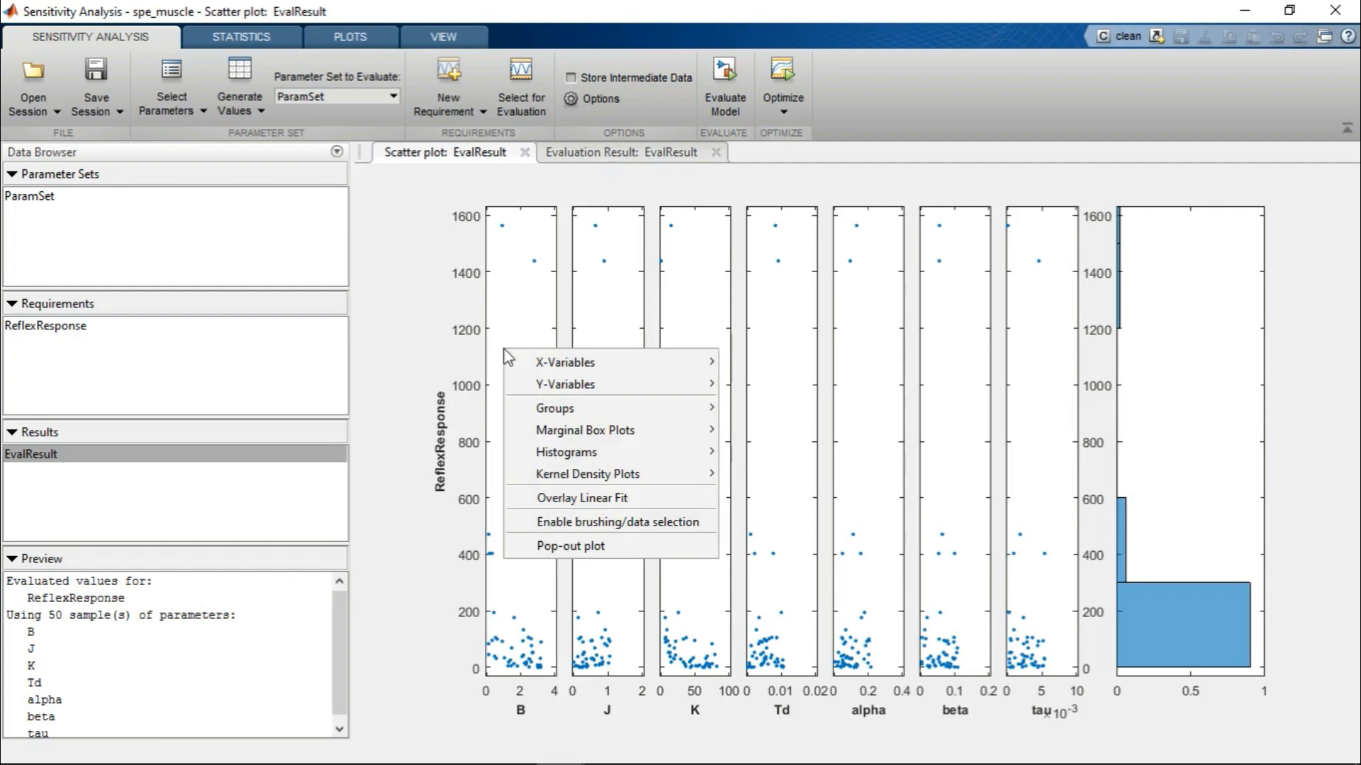
{"action": "left_click", "coordinate": [652, 534]}
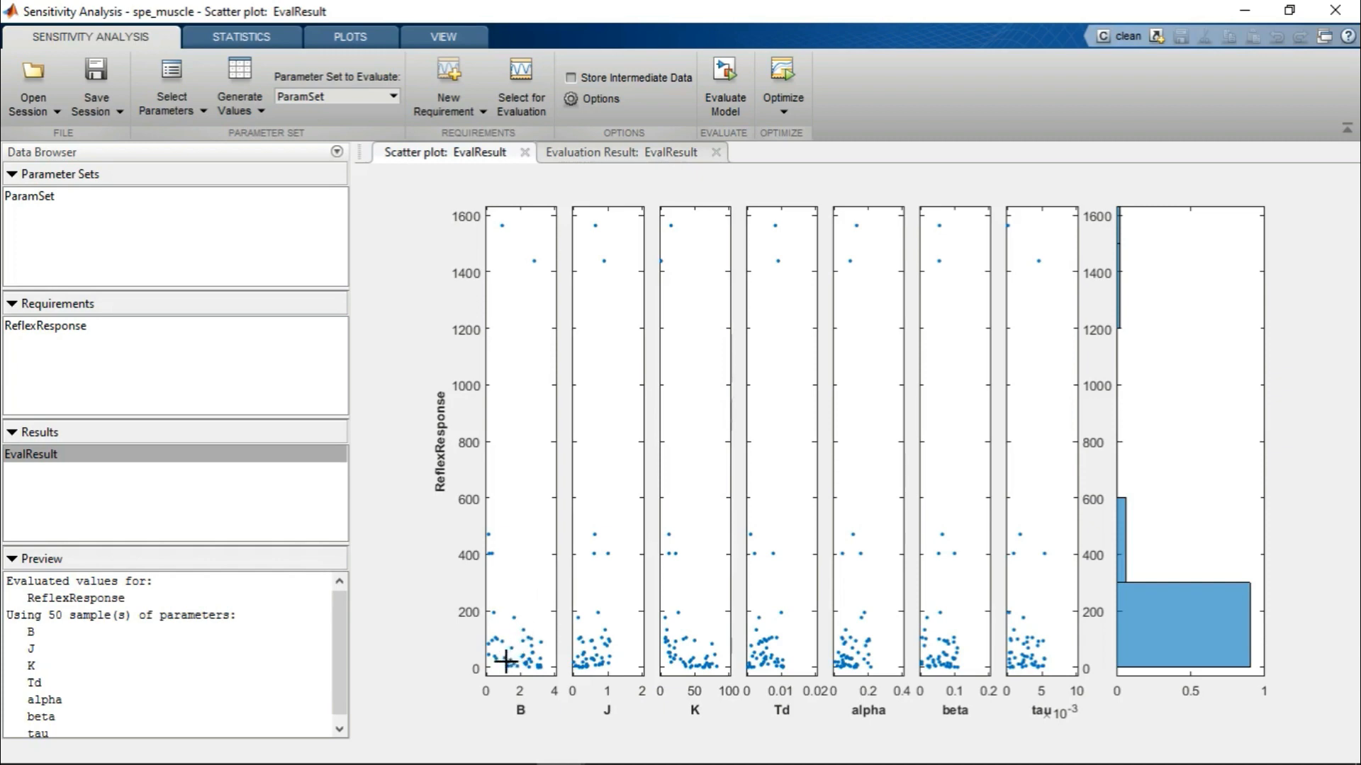
{"action": "left_click_drag", "start_coordinate": [502, 661], "coordinate": [537, 677]}
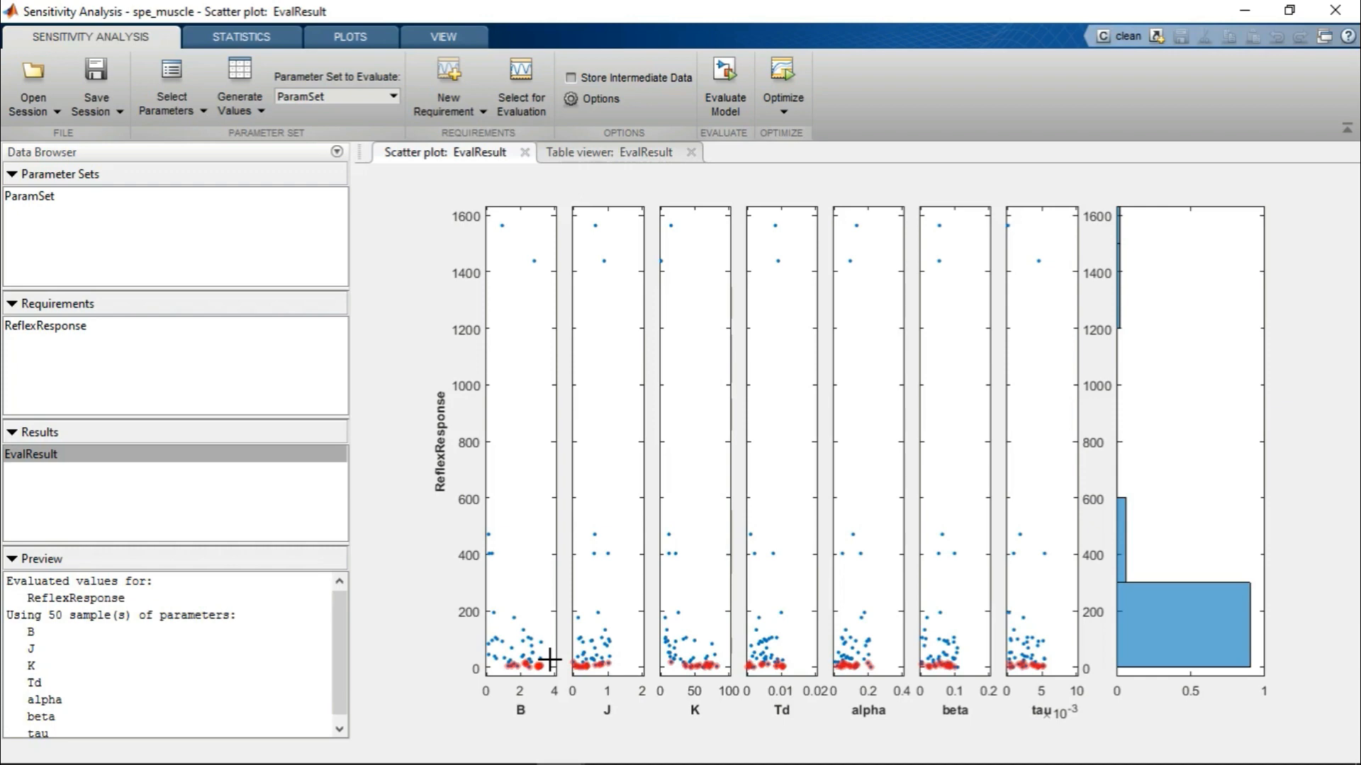
- Sort the EvalResult table by ascending ReflexResponse and extract the parameter values of the row with the lowest value
{"action": "left_click", "coordinate": [646, 153]}
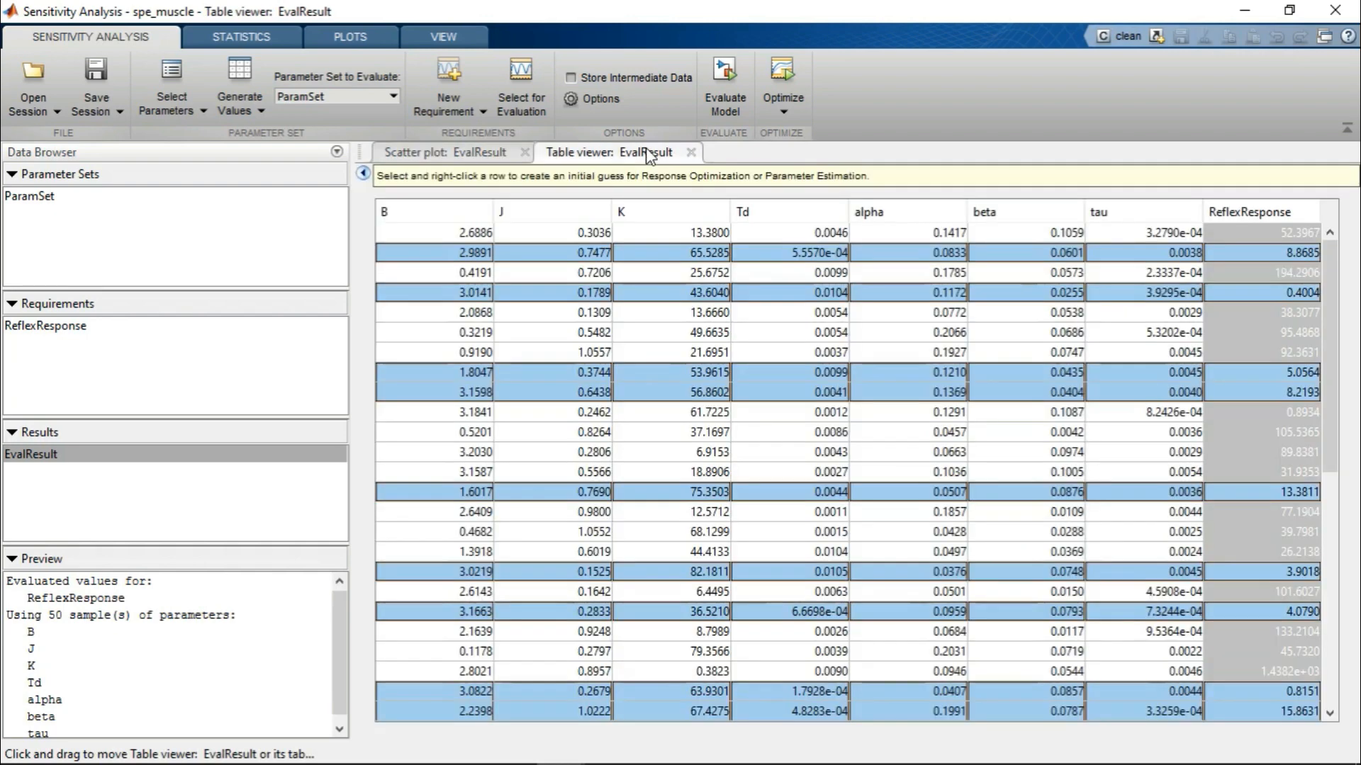
{"action": "left_click", "coordinate": [1293, 216]}
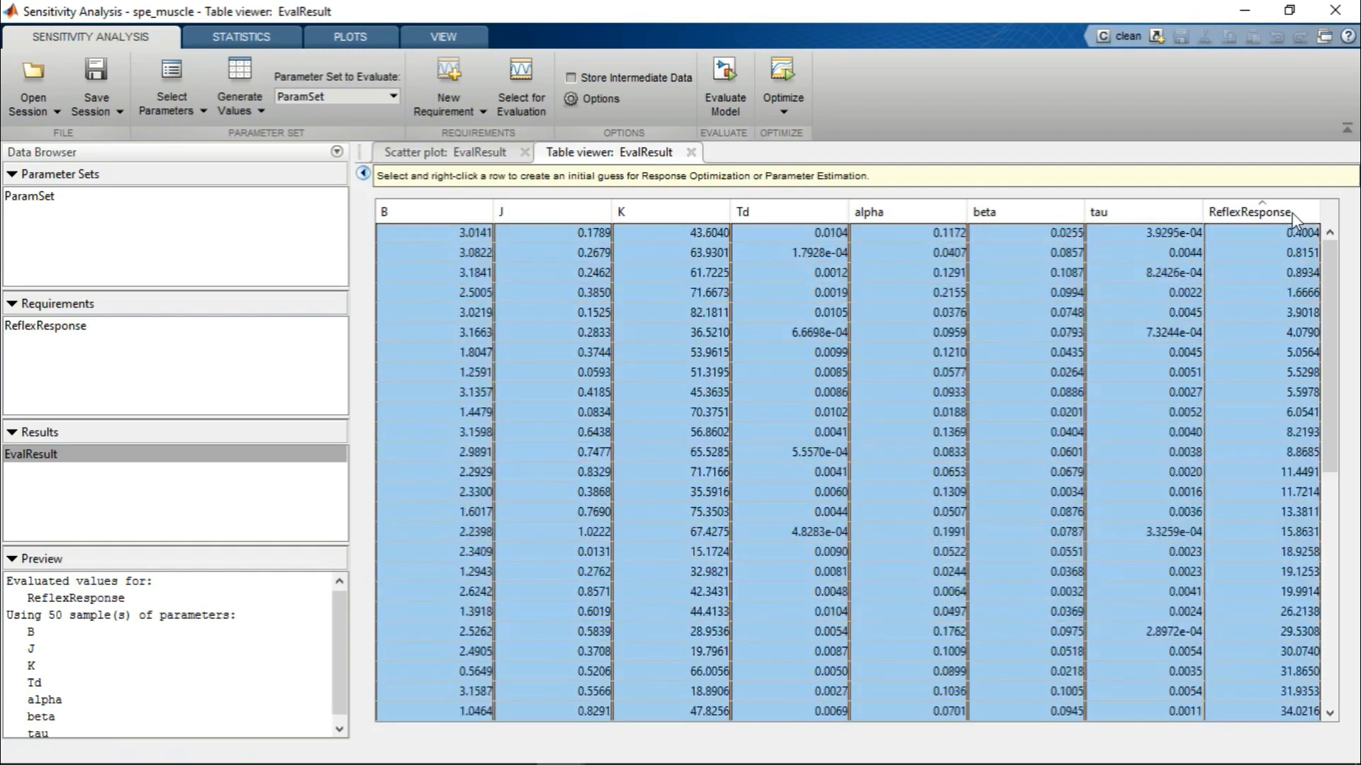
{"action": "left_click", "coordinate": [1129, 250]}
{"action": "left_click", "coordinate": [1136, 233]}
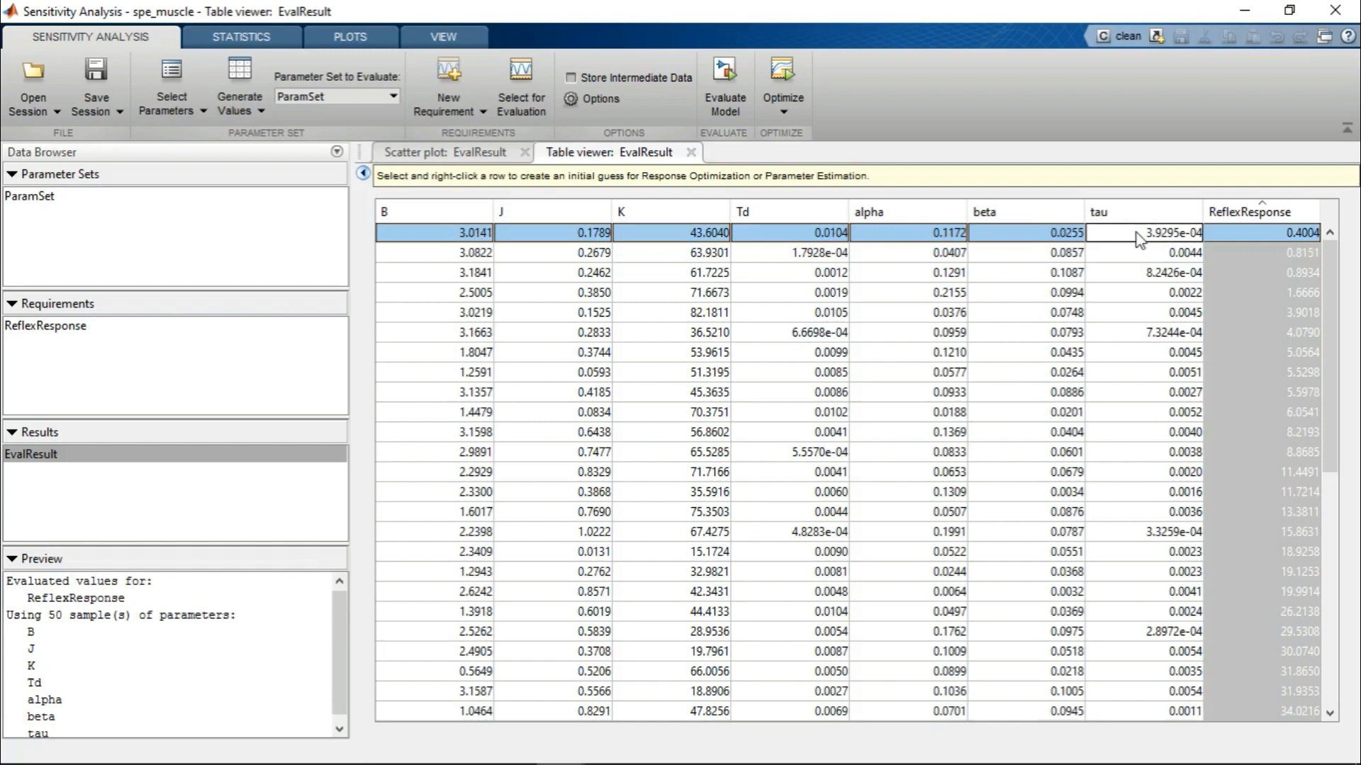
{"action": "right_click", "coordinate": [1136, 238]}
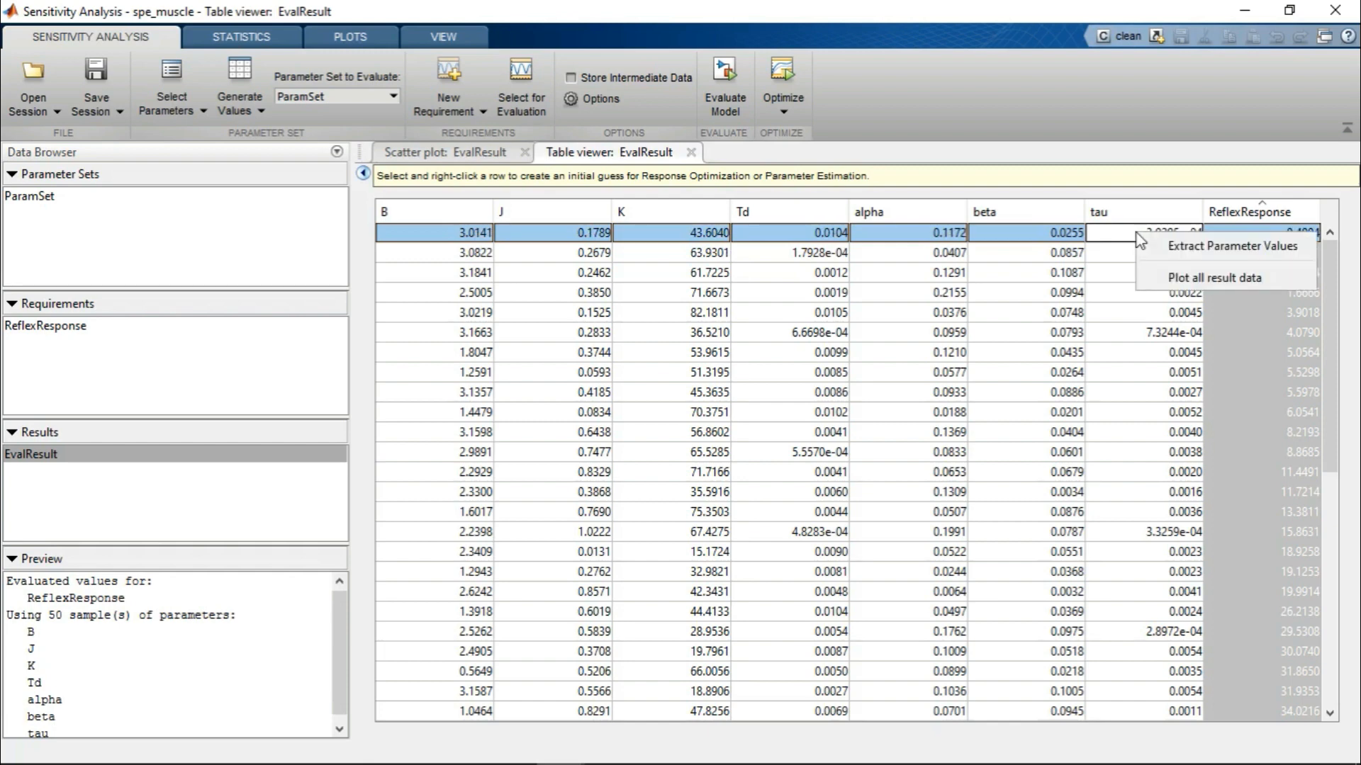
{"action": "left_click", "coordinate": [1187, 253]}
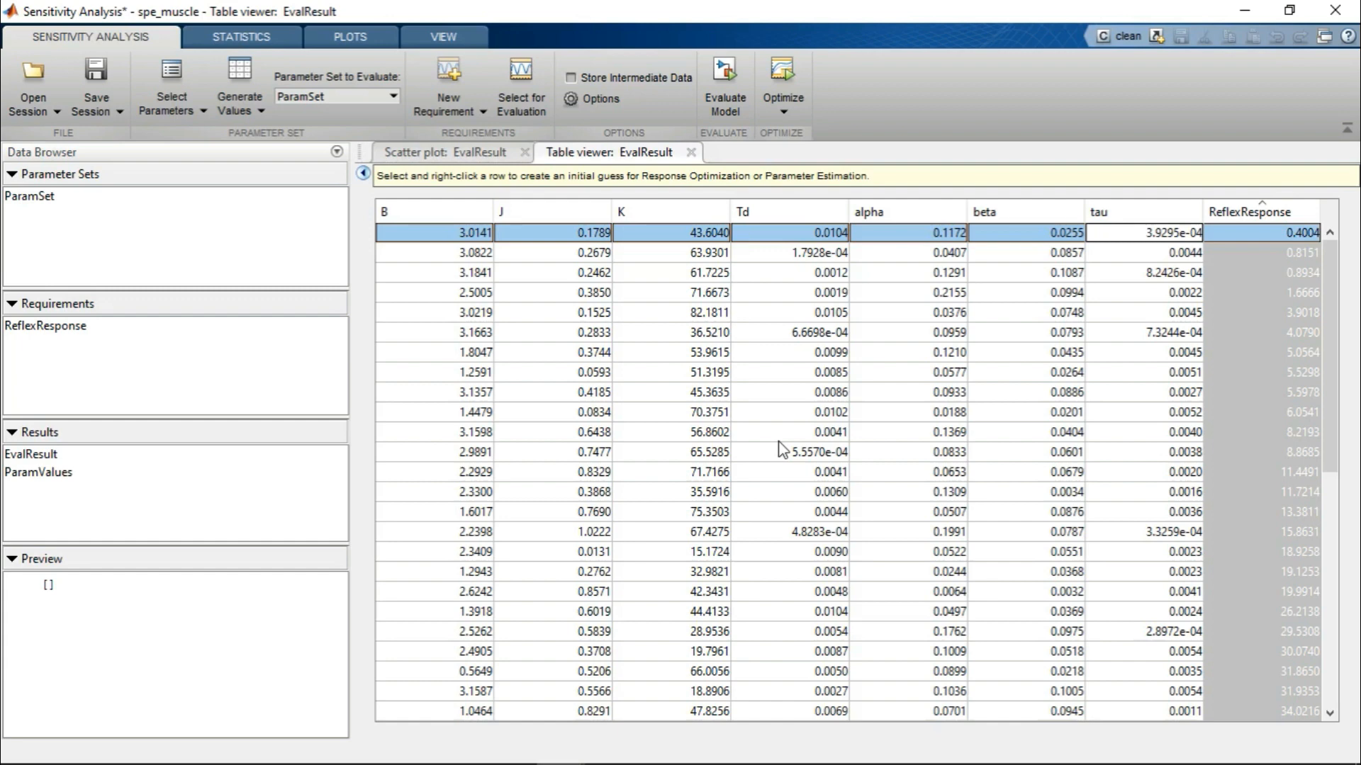
- Compute ranked correlation, standardized regression and partial correlation statistics for EvalResult, leaving out the linear type
{"action": "left_click", "coordinate": [248, 39]}
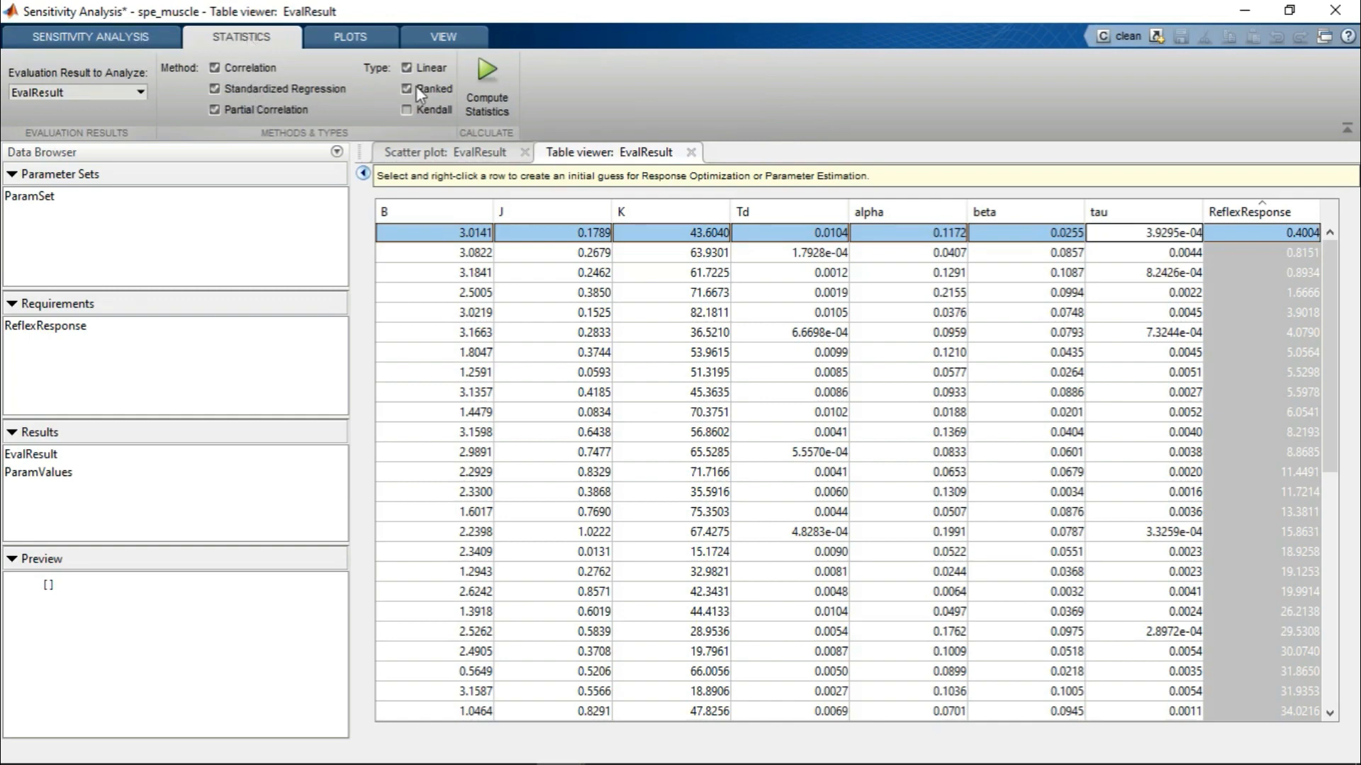
{"action": "left_click", "coordinate": [475, 68]}
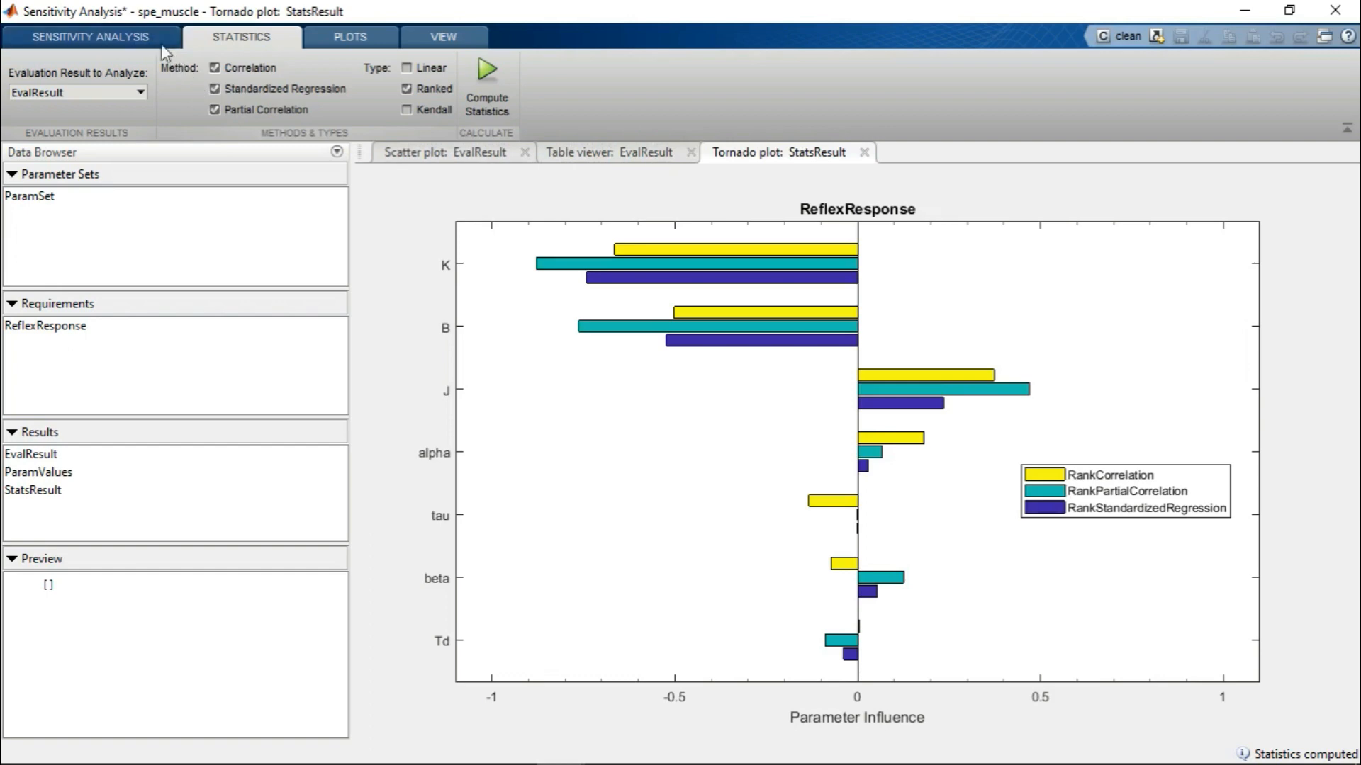
- Create a parameter estimation session from the sensitivity analysis, importing ParamValues as the initial guess and the ReflexResponse experiment
{"action": "left_click", "coordinate": [146, 36]}
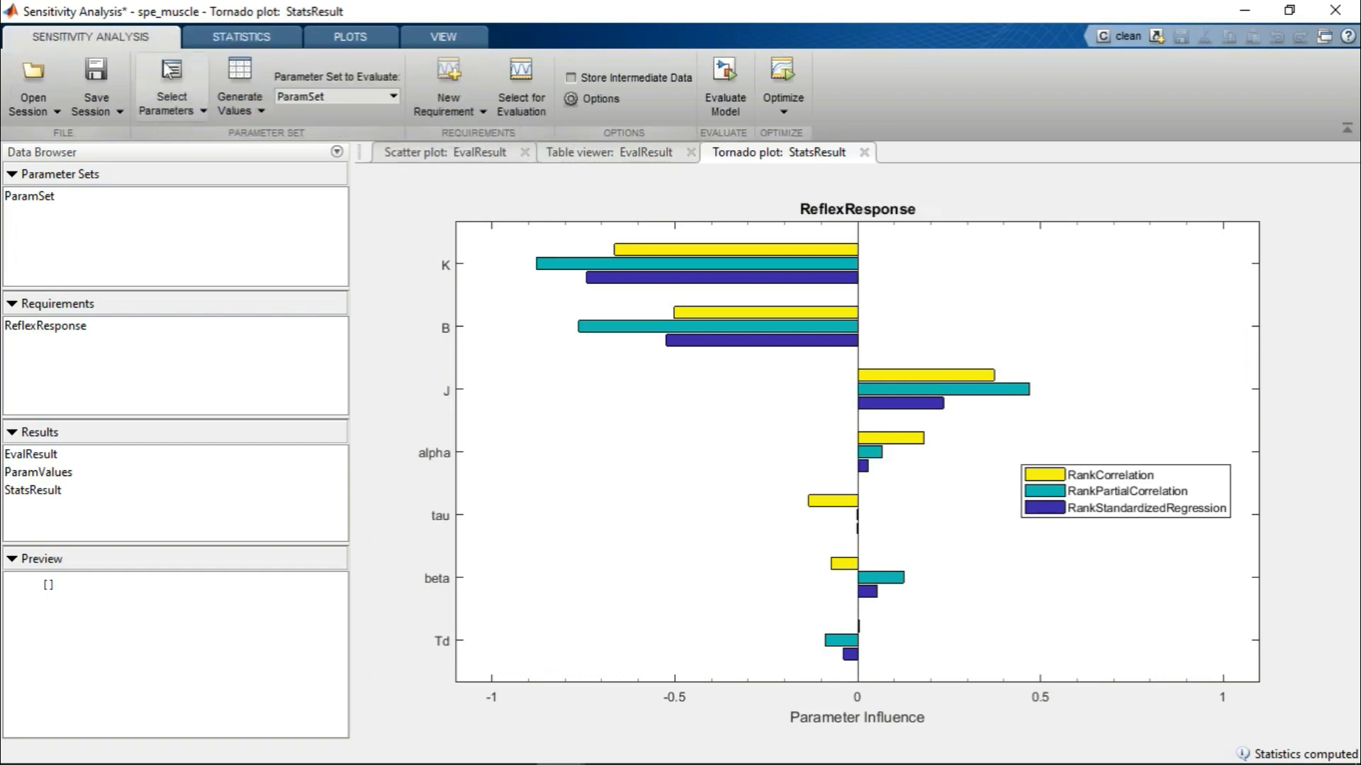
{"action": "left_click", "coordinate": [793, 103]}
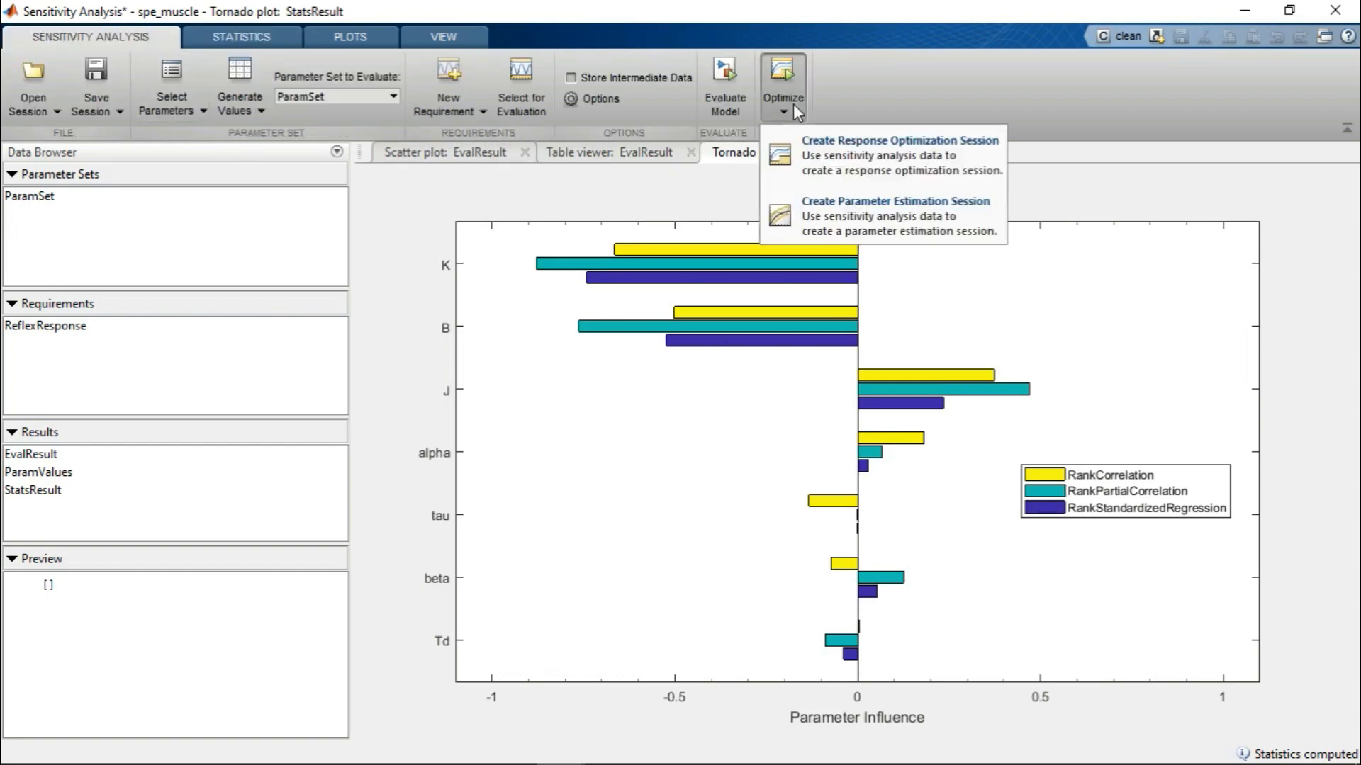
{"action": "left_click", "coordinate": [814, 214]}
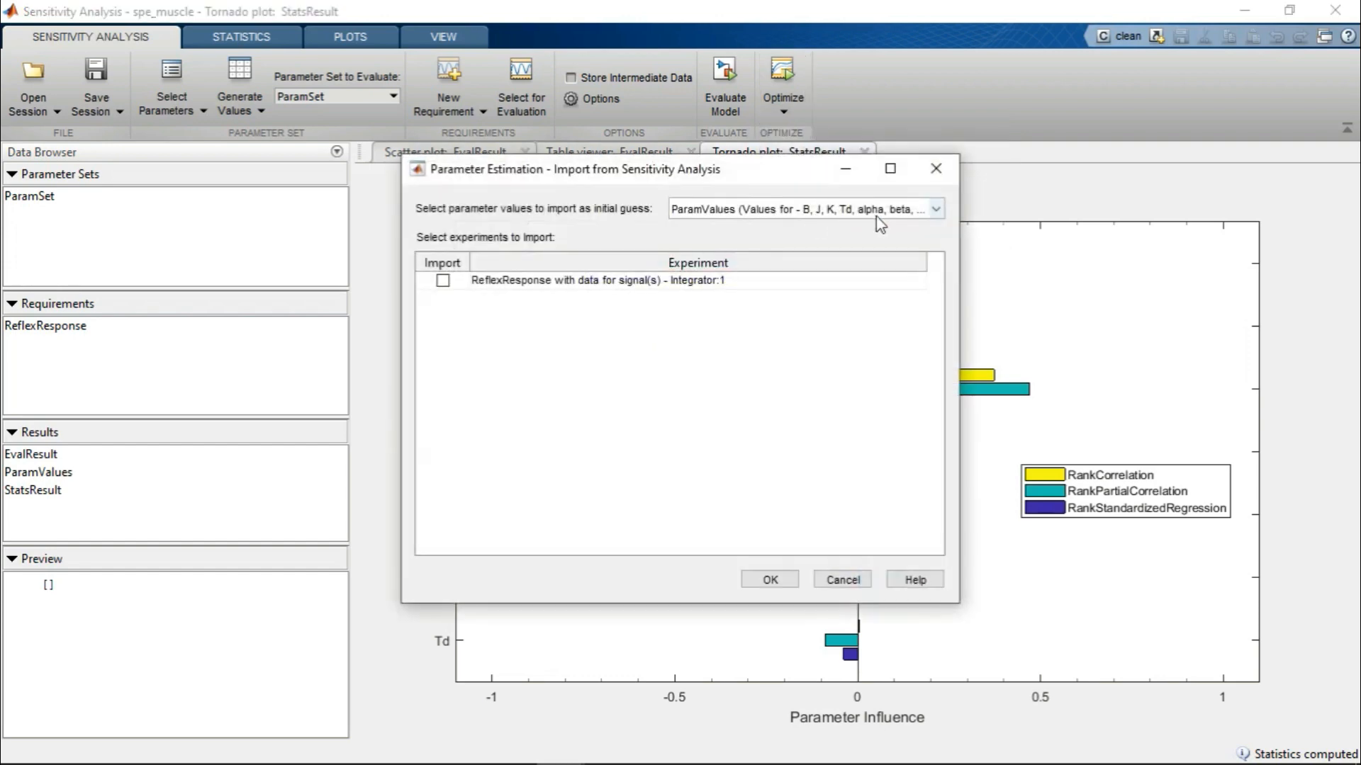
{"action": "left_click", "coordinate": [942, 211]}
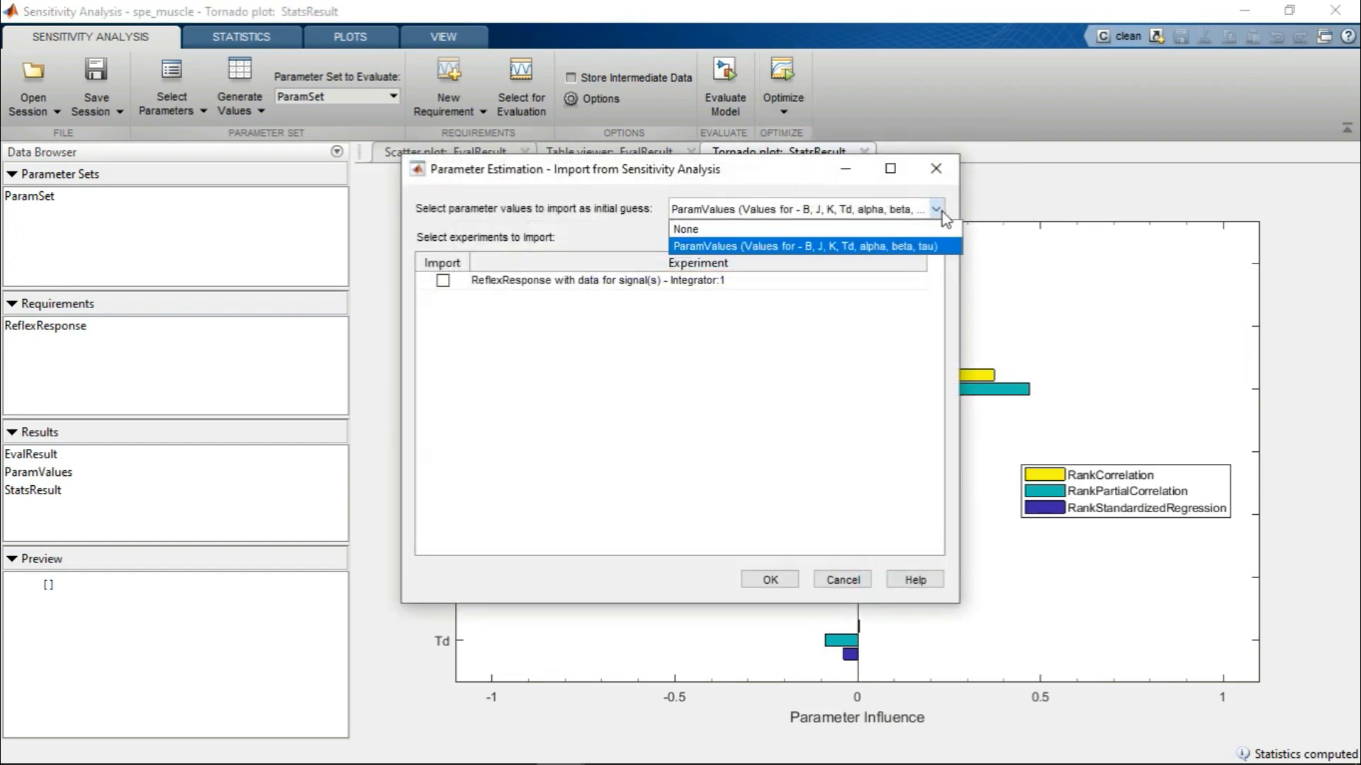
{"action": "left_click", "coordinate": [925, 248]}
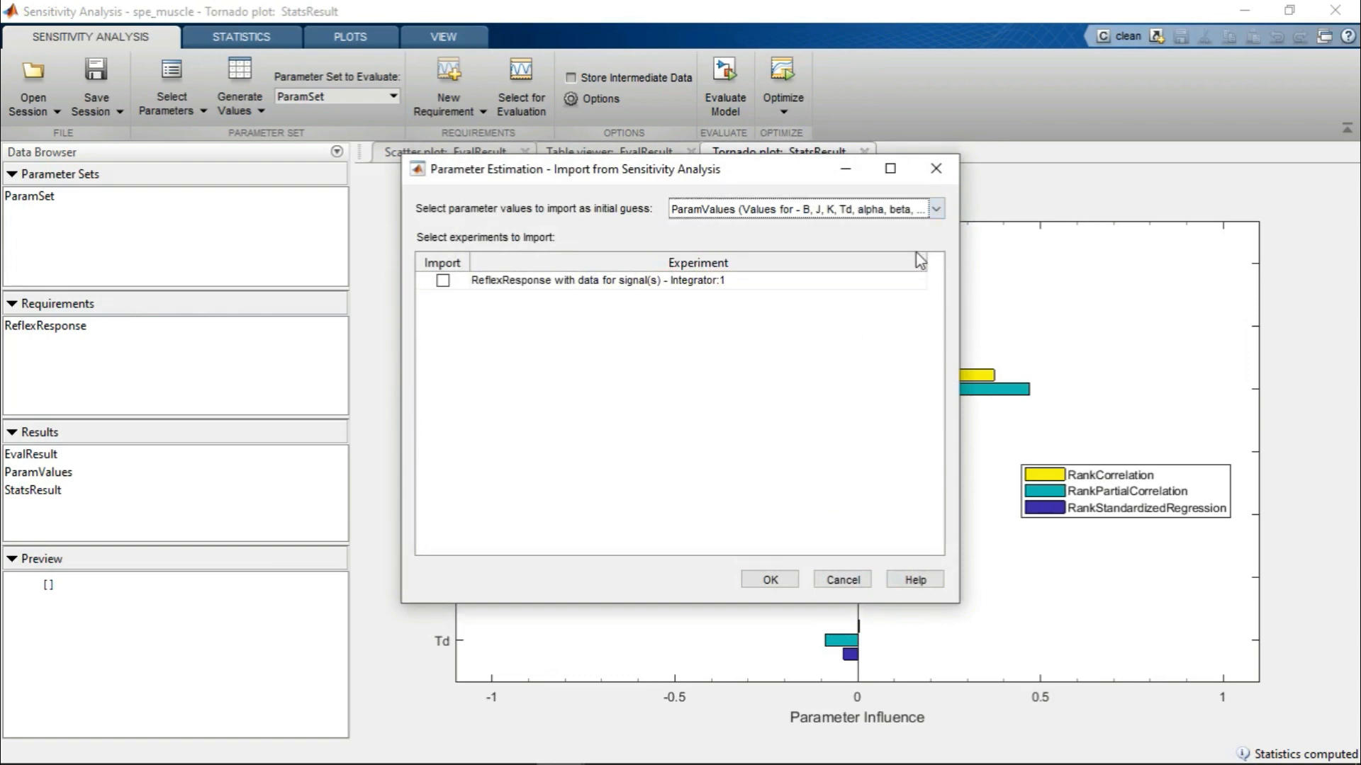
{"action": "left_click", "coordinate": [444, 282]}
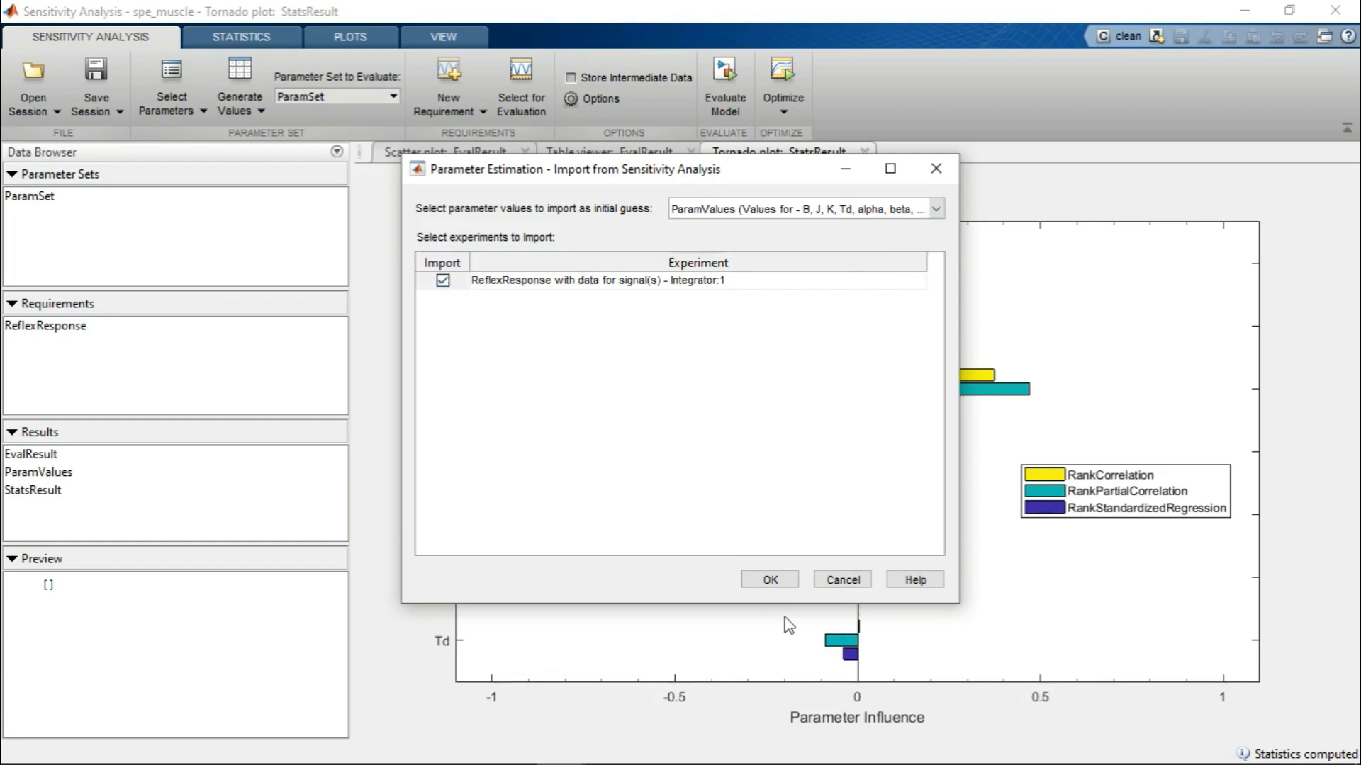
{"action": "left_click", "coordinate": [786, 582]}
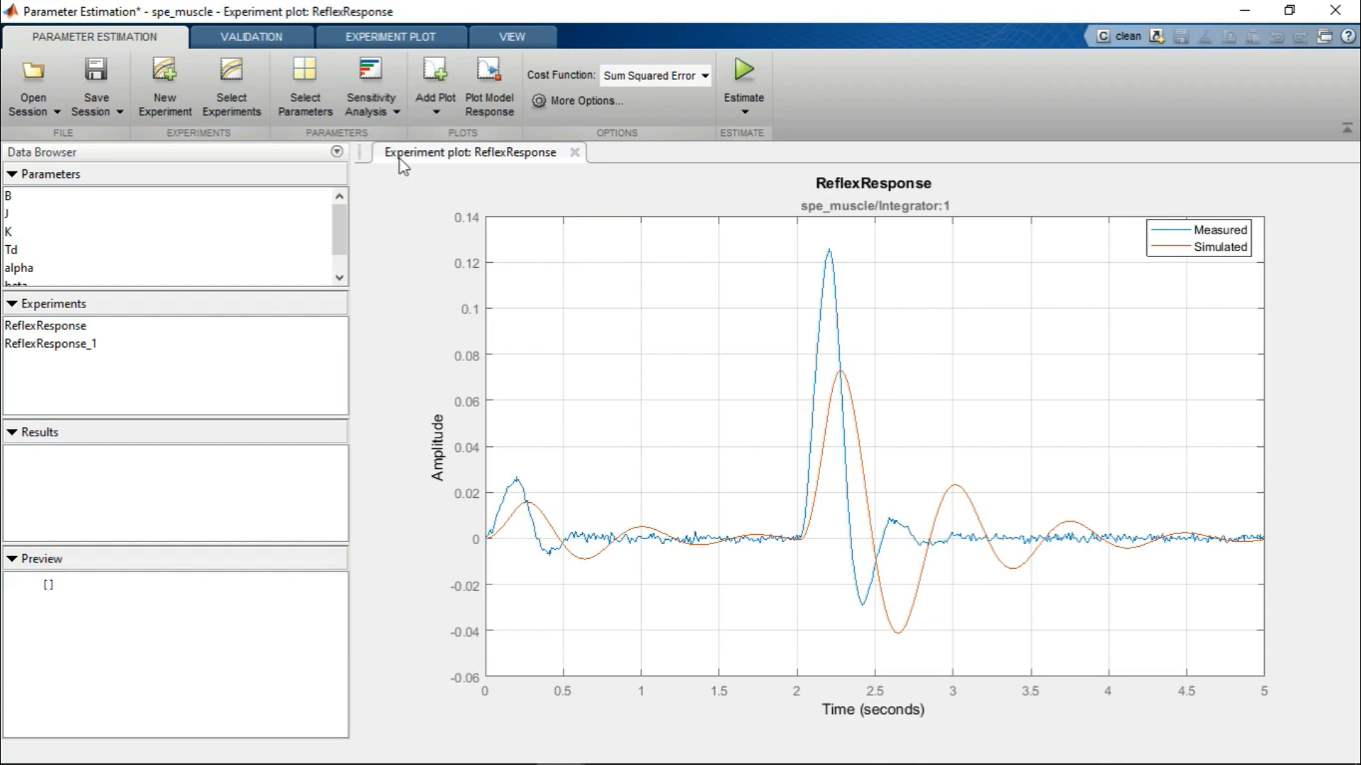
- Exclude the less influential parameters Td, beta and tau from the estimation
{"action": "left_click", "coordinate": [326, 95]}
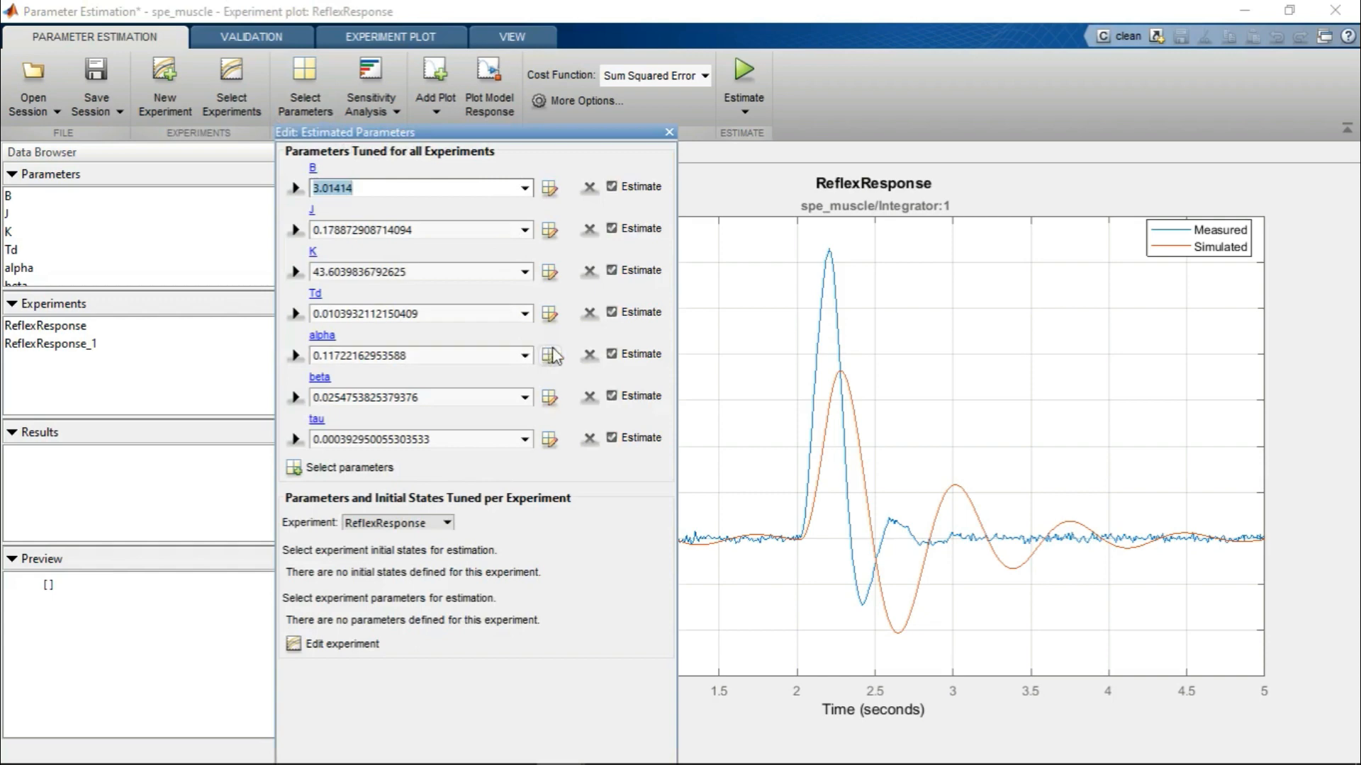
{"action": "left_click", "coordinate": [612, 312]}
{"action": "left_click", "coordinate": [612, 397]}
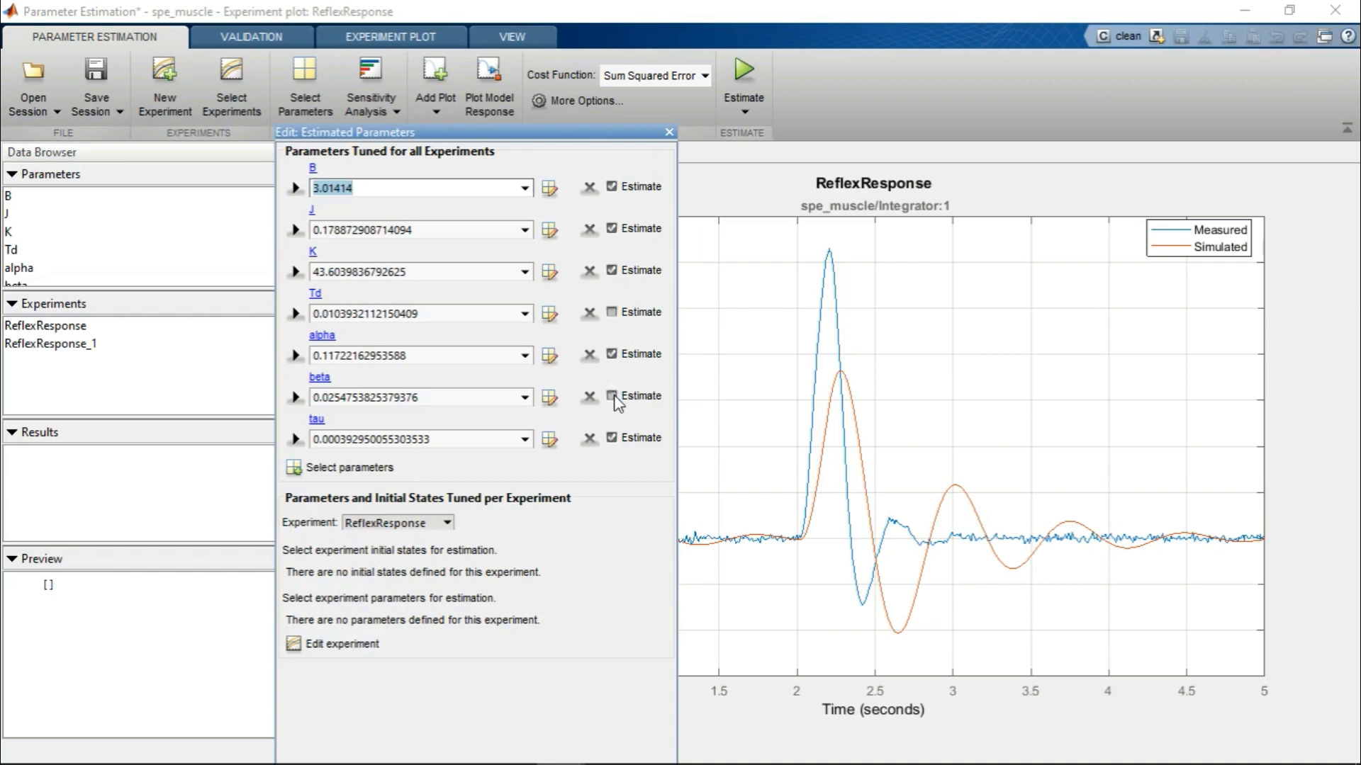
{"action": "left_click", "coordinate": [611, 438]}
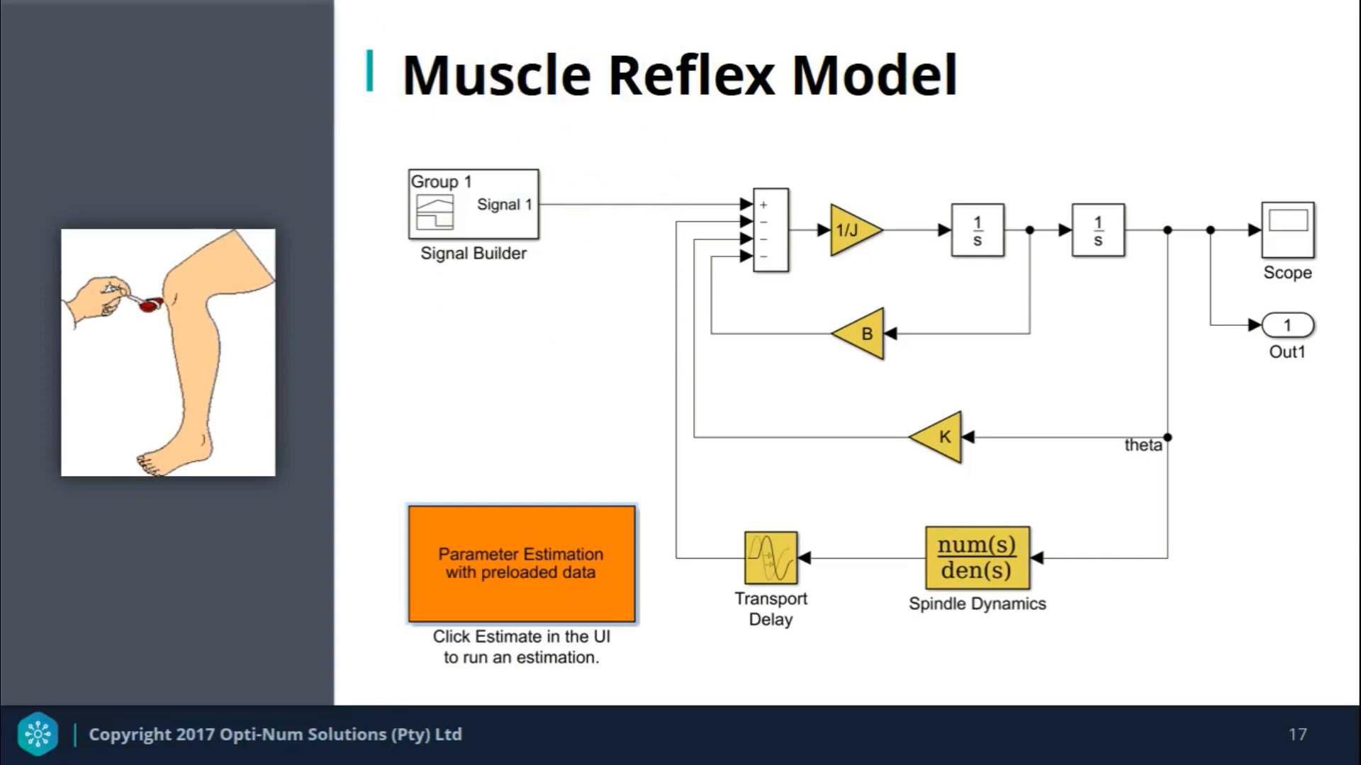
{"action": "key", "text": "Right"}
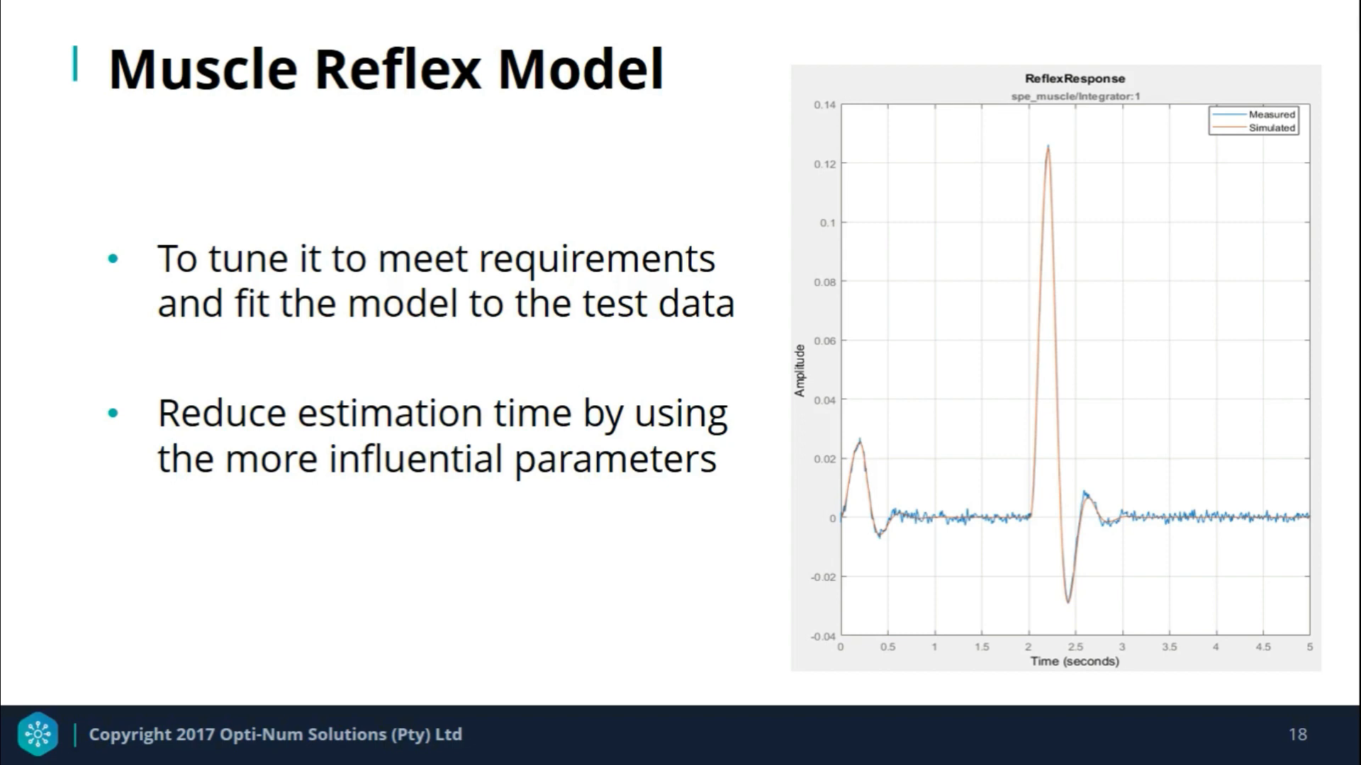
{"action": "key", "text": "Right"}
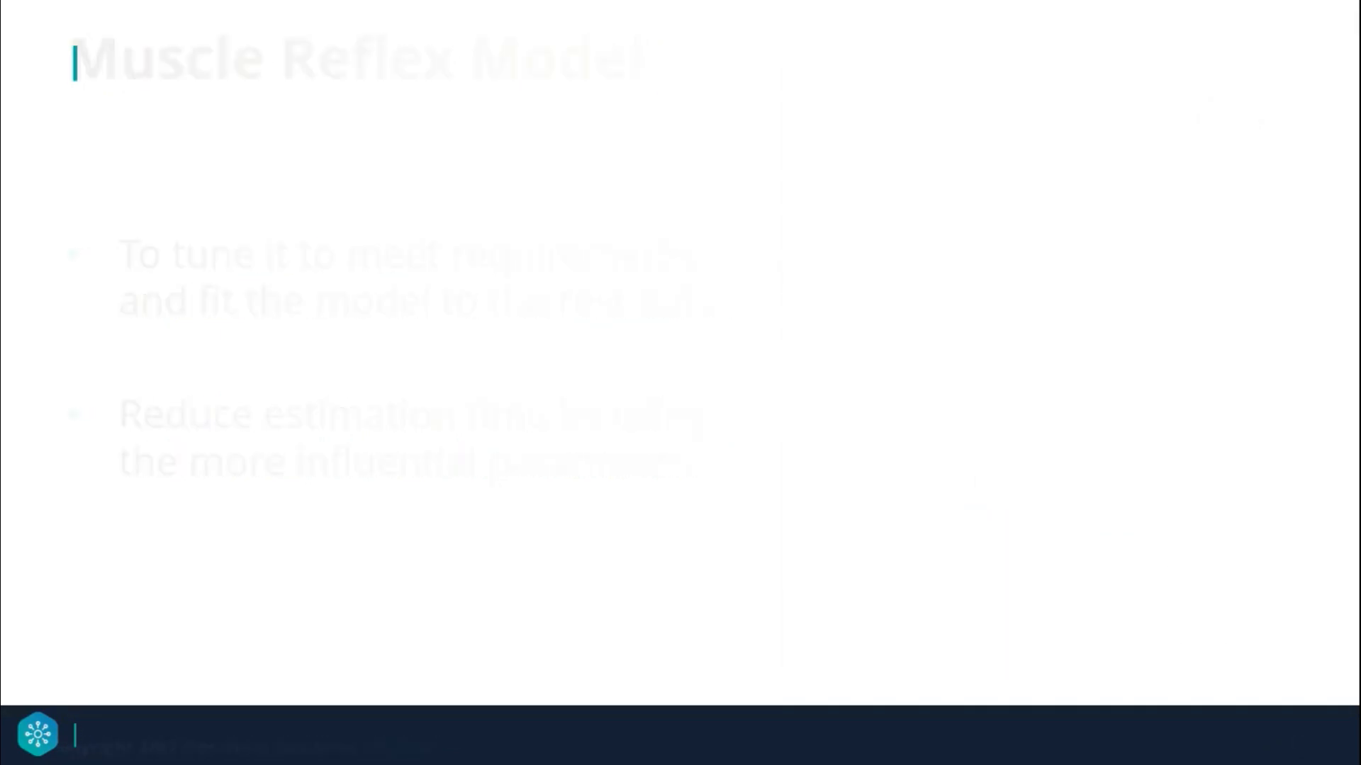